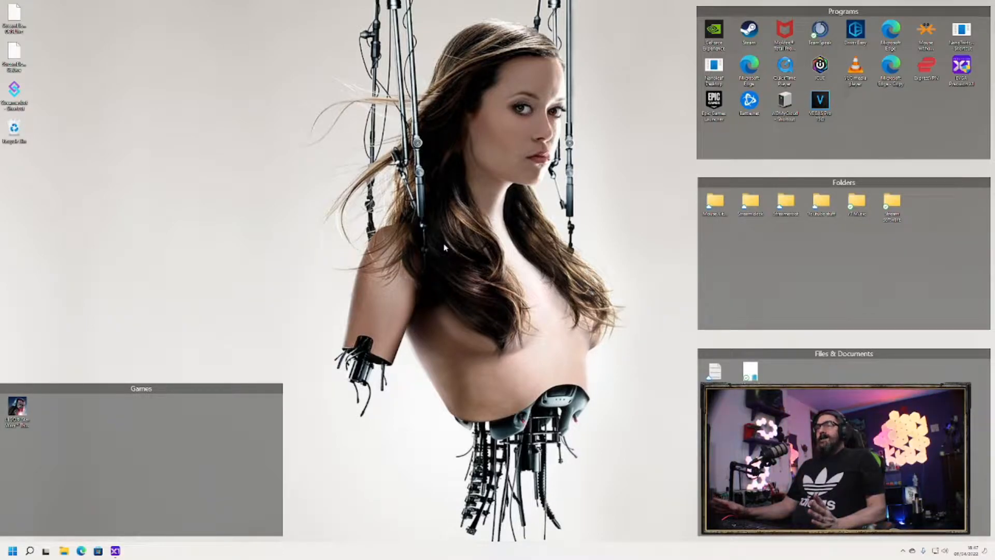
# Visit the obsproject.com OBS Studio homepage in Edge, then close the browser
pyautogui.click(81, 551)
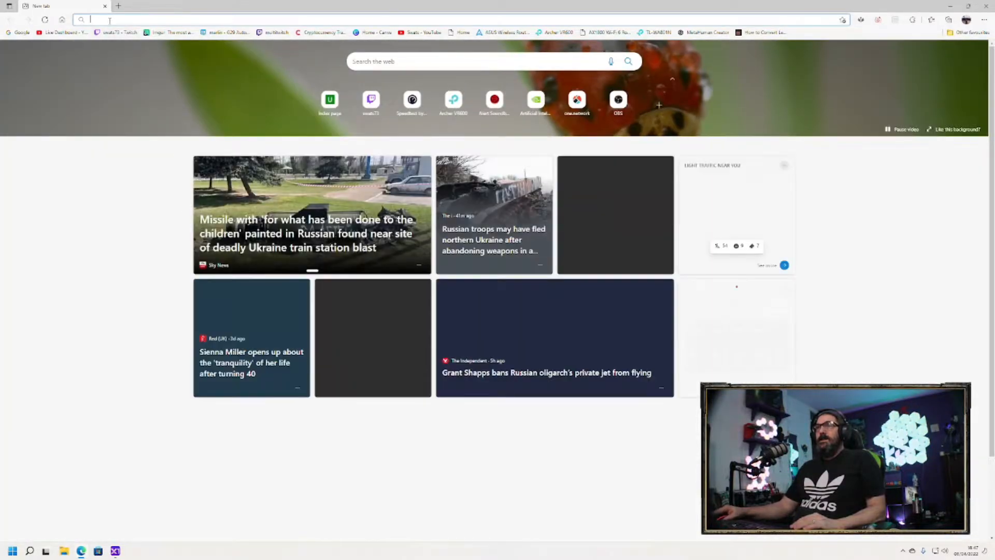
pyautogui.click(109, 21)
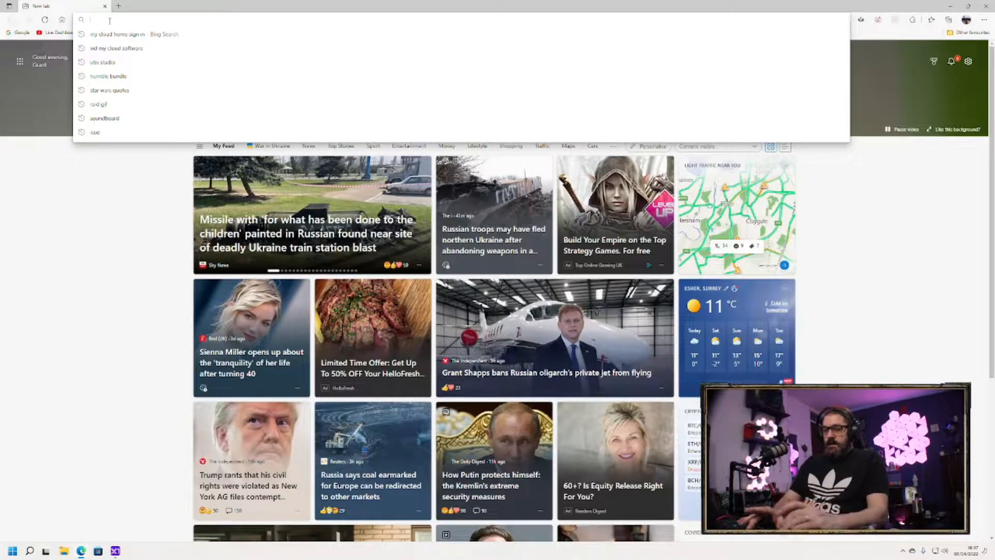
pyautogui.write('obs')
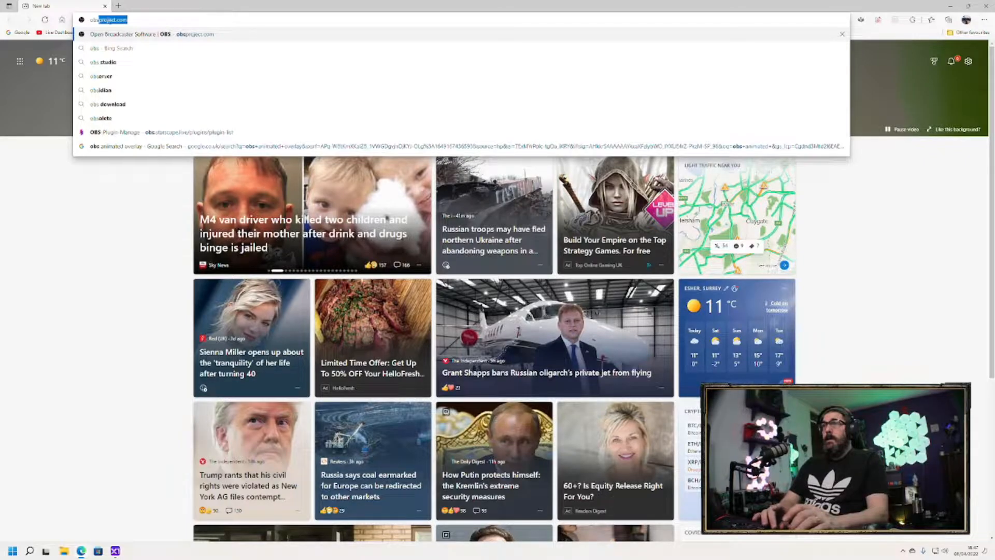
pyautogui.press('Return')
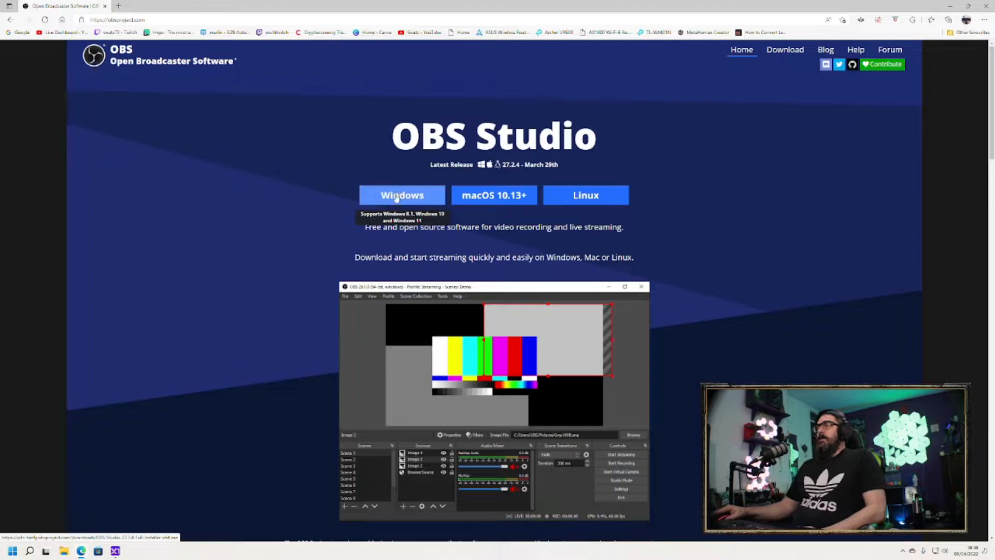
pyautogui.click(987, 6)
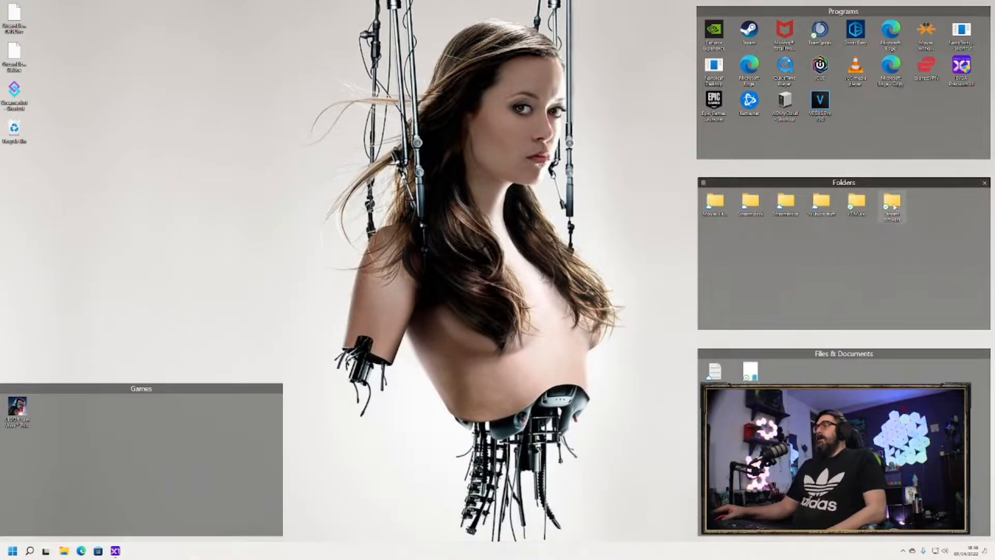
# Run the OBS Studio 27.2.4 installer from the Stream software folder and launch OBS when finished
pyautogui.doubleClick(893, 208)
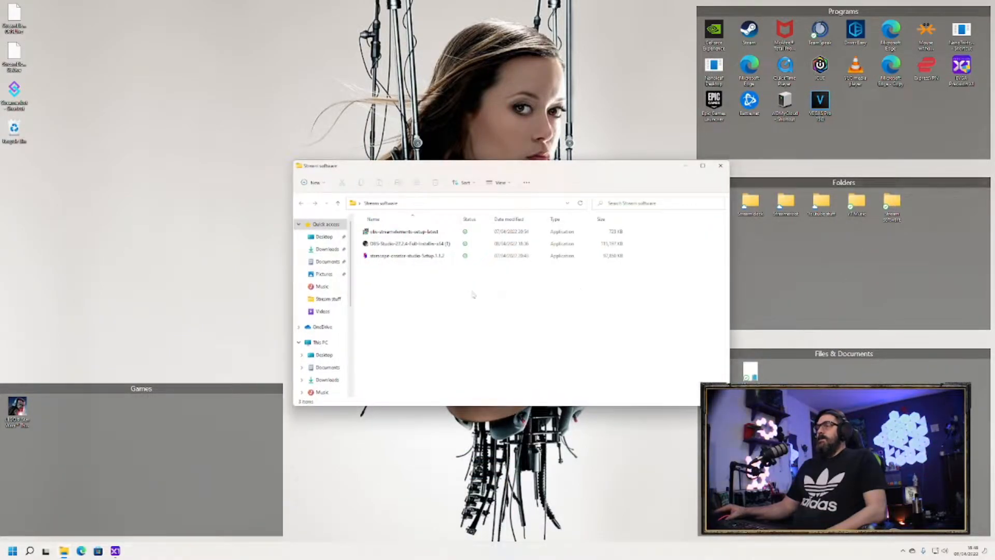
pyautogui.doubleClick(401, 244)
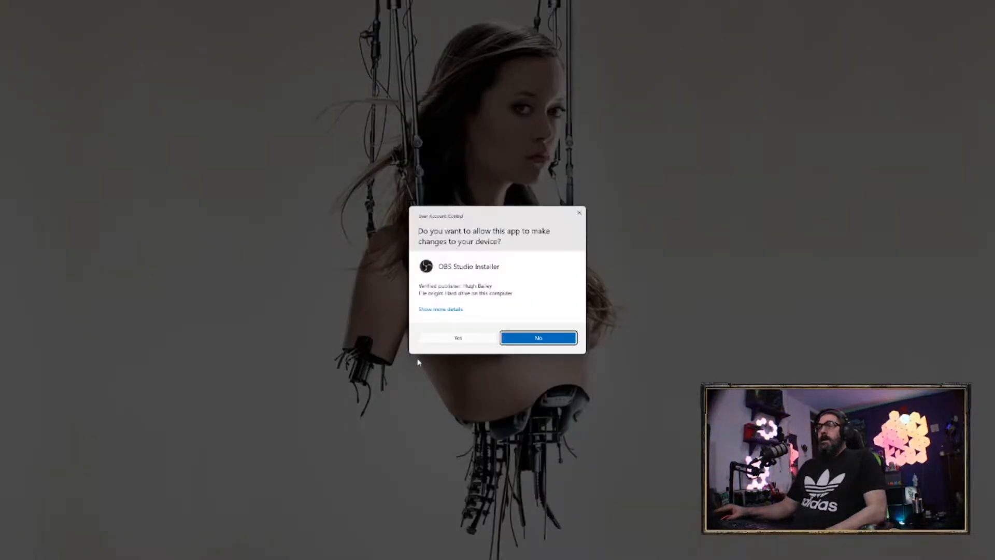
pyautogui.click(455, 338)
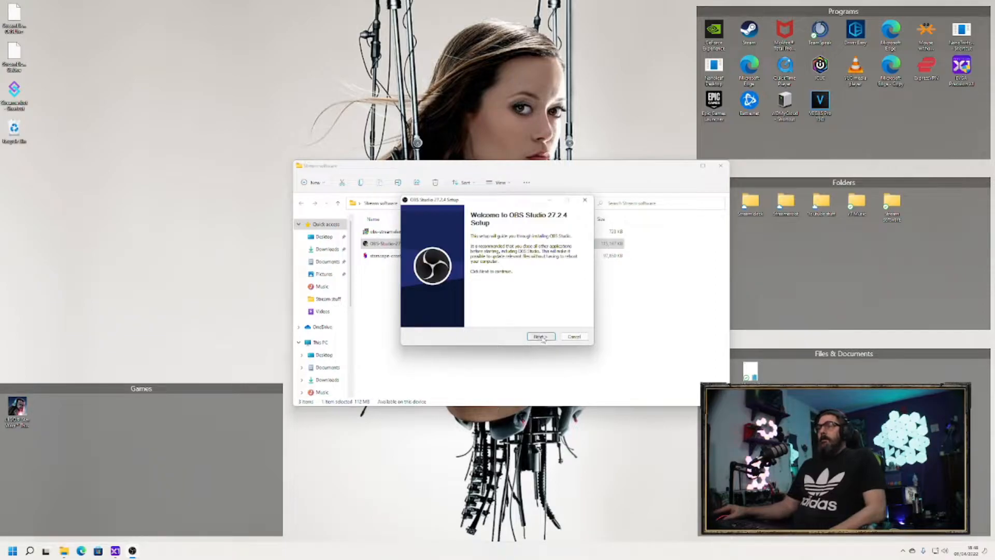
pyautogui.click(541, 337)
pyautogui.click(541, 337)
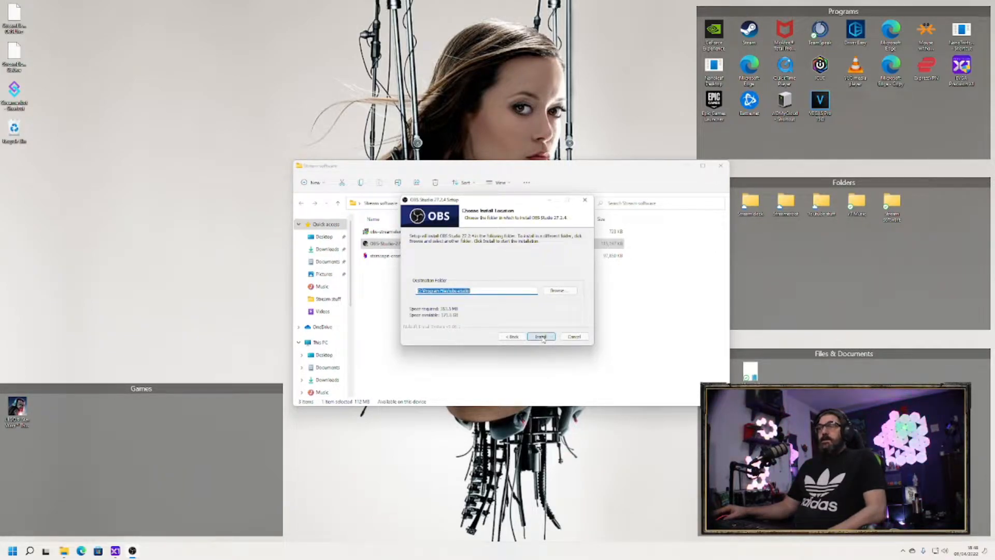
pyautogui.click(541, 337)
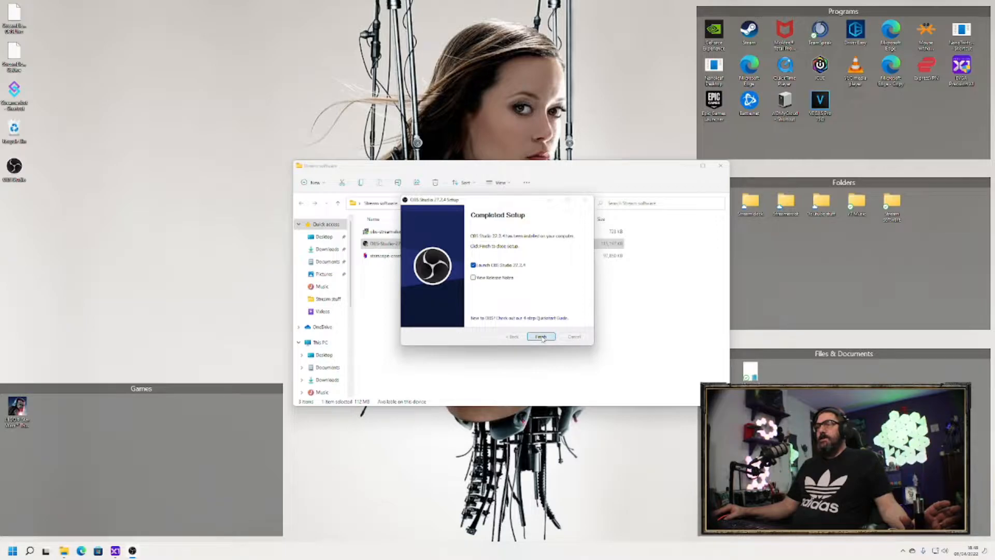
pyautogui.click(542, 337)
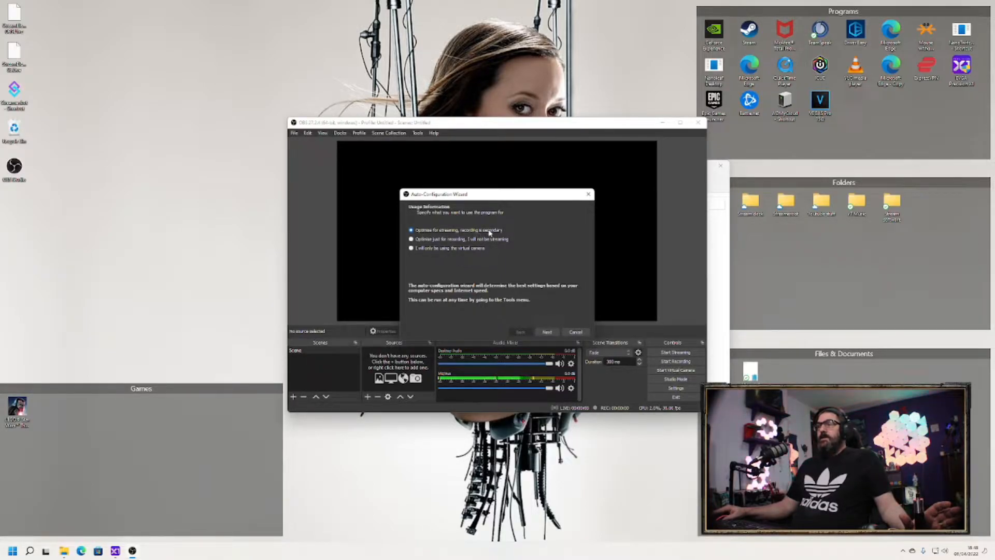
# Keep streaming as the main use and accept the default video settings in the wizard
pyautogui.click(545, 333)
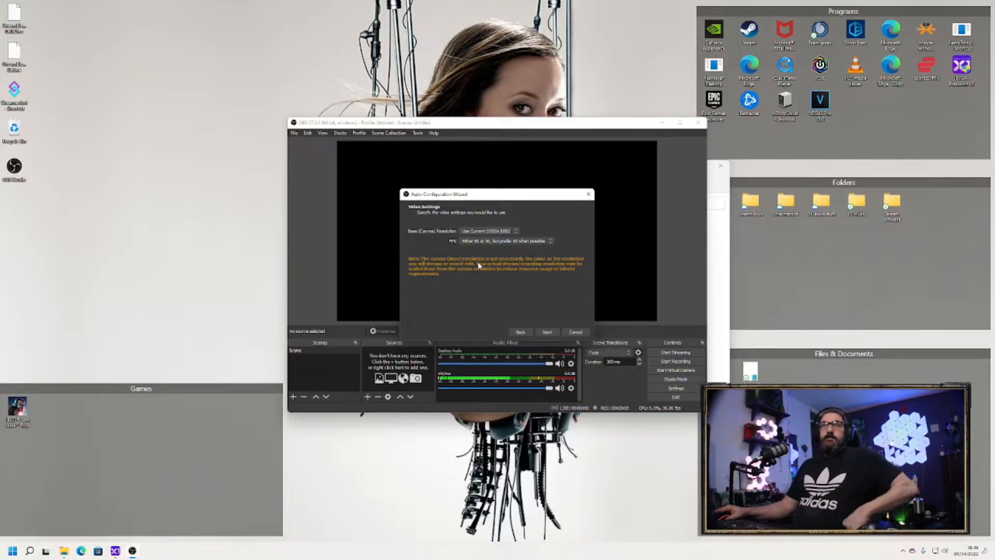
pyautogui.click(548, 332)
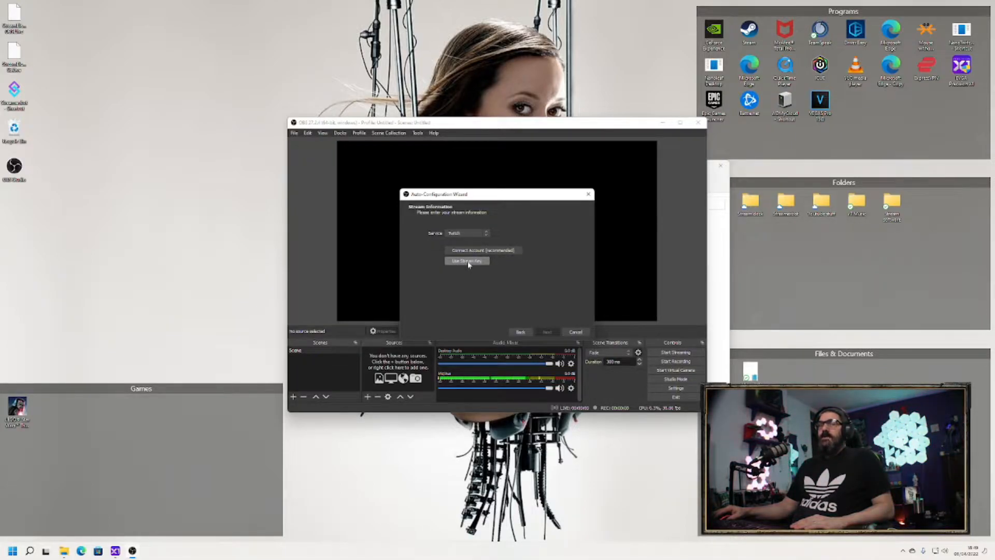
# Start Connect Account, accept Twitch cookies, and log in with the Twitch username and password
pyautogui.click(488, 251)
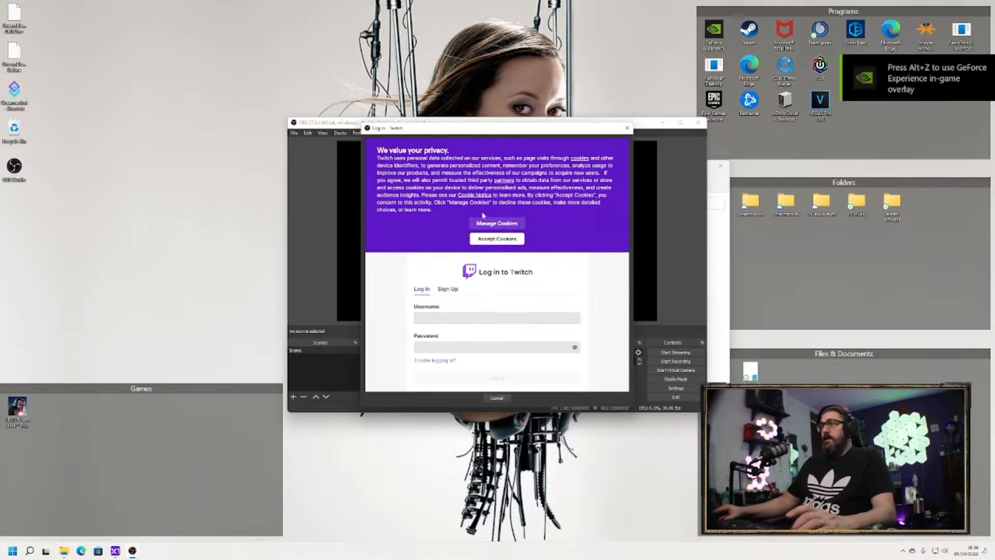
pyautogui.click(497, 238)
pyautogui.click(441, 203)
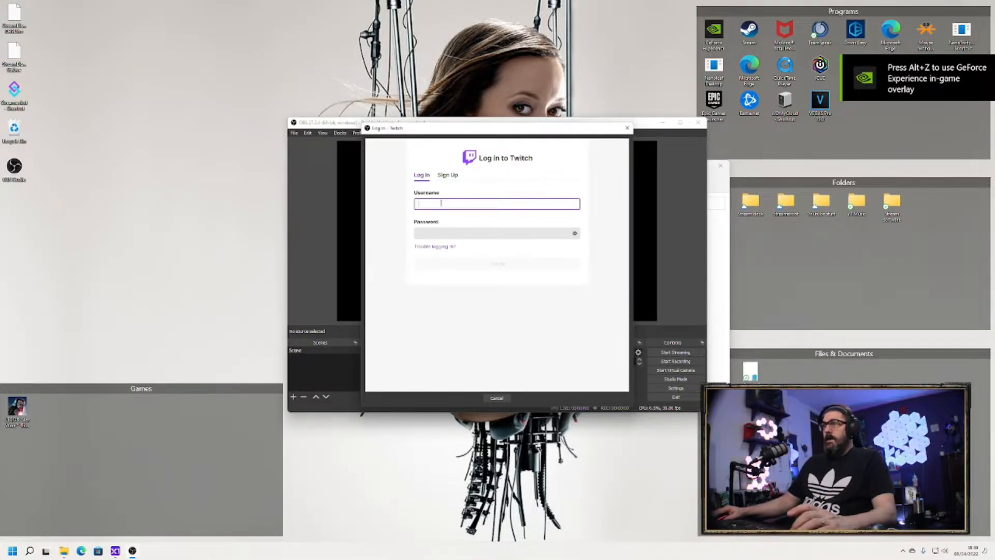
pyautogui.write('swatsit')
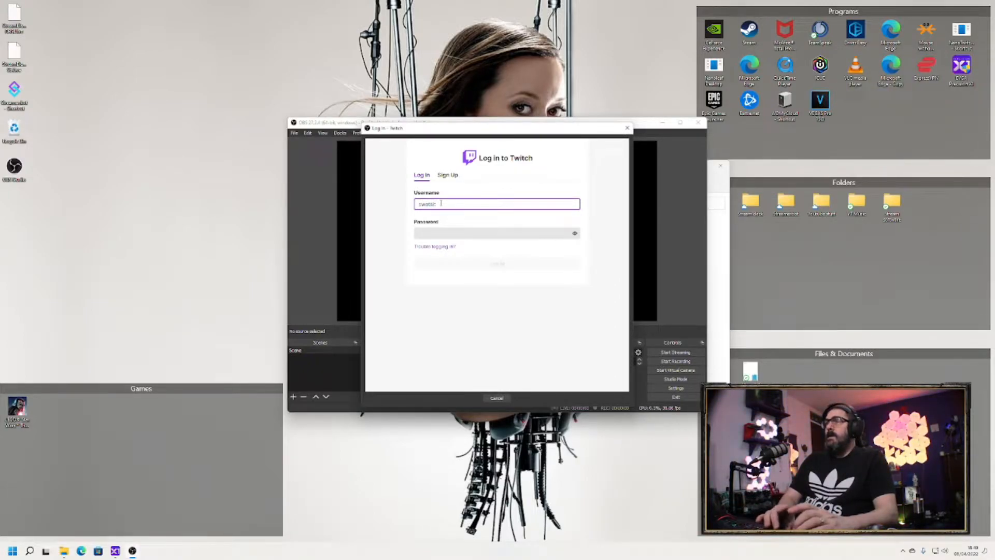
pyautogui.write('r')
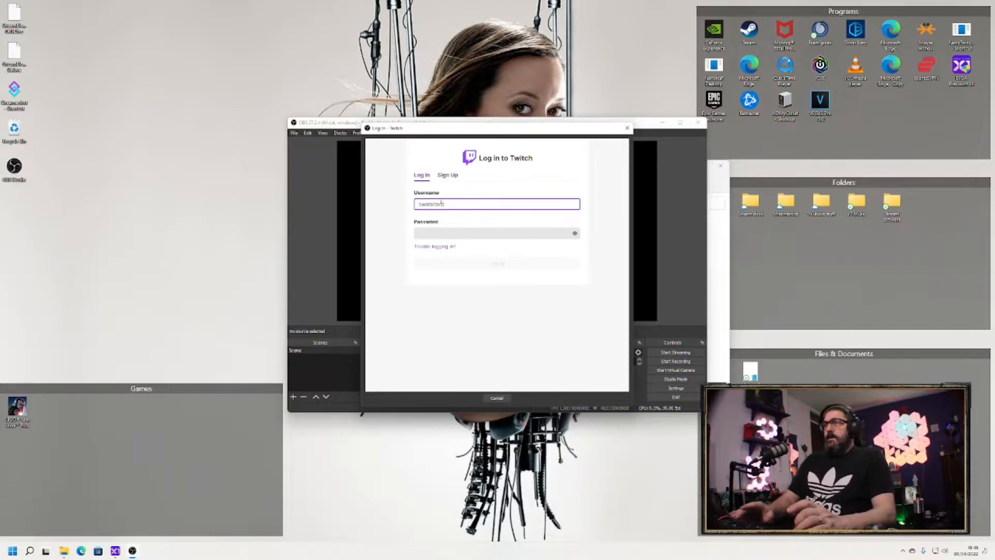
pyautogui.click(431, 232)
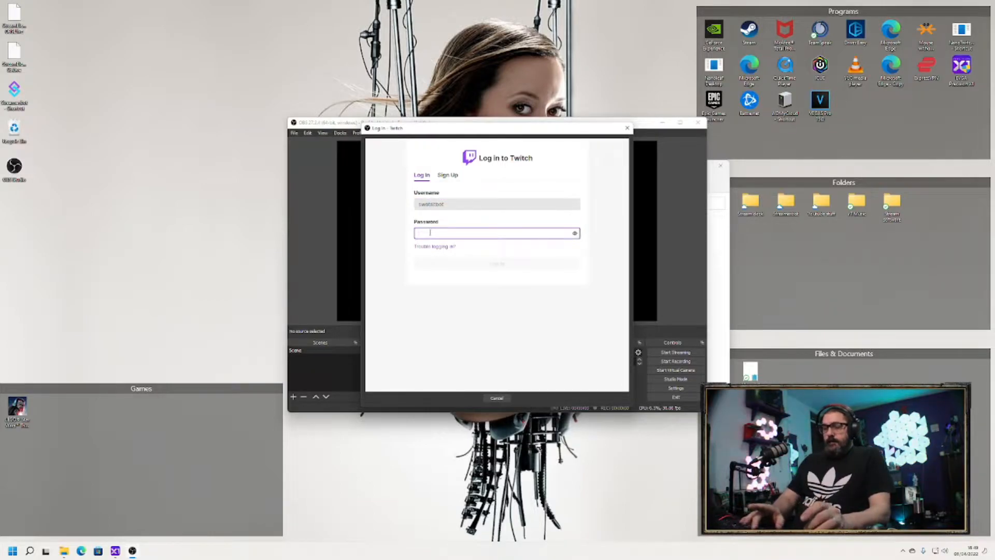
pyautogui.write('••••••••')
pyautogui.click(487, 262)
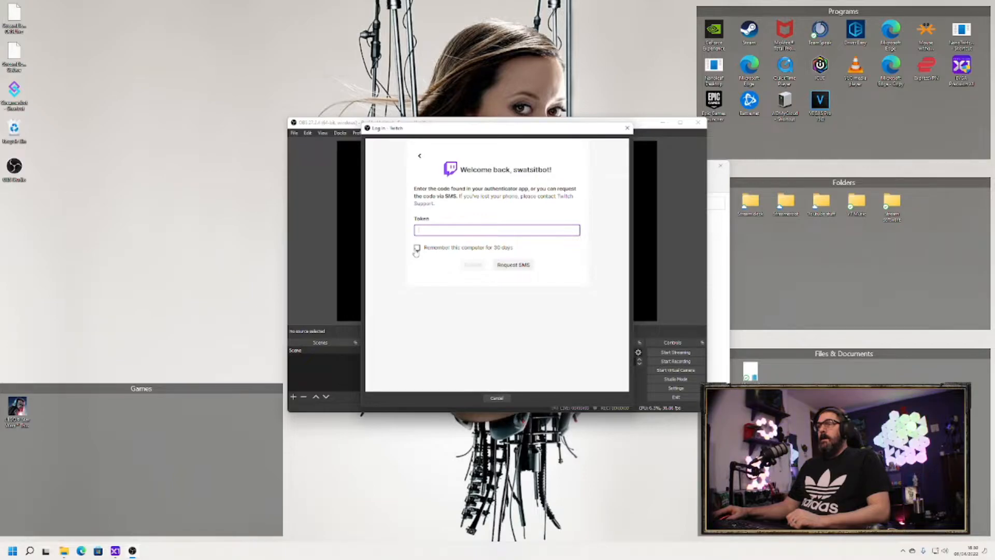
# Remember this computer, submit the two-factor verification code, and authorize OBS Studio on Twitch
pyautogui.click(417, 248)
pyautogui.click(434, 230)
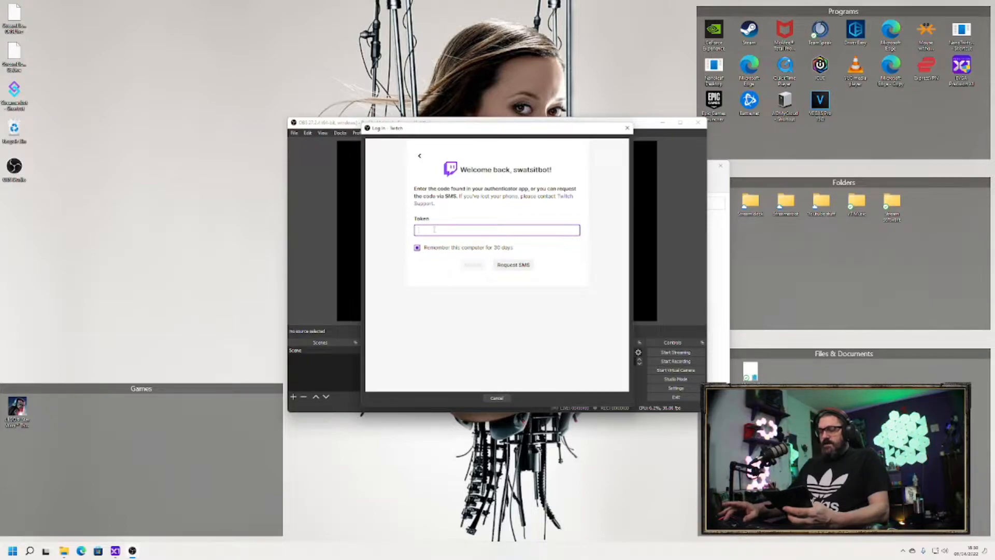
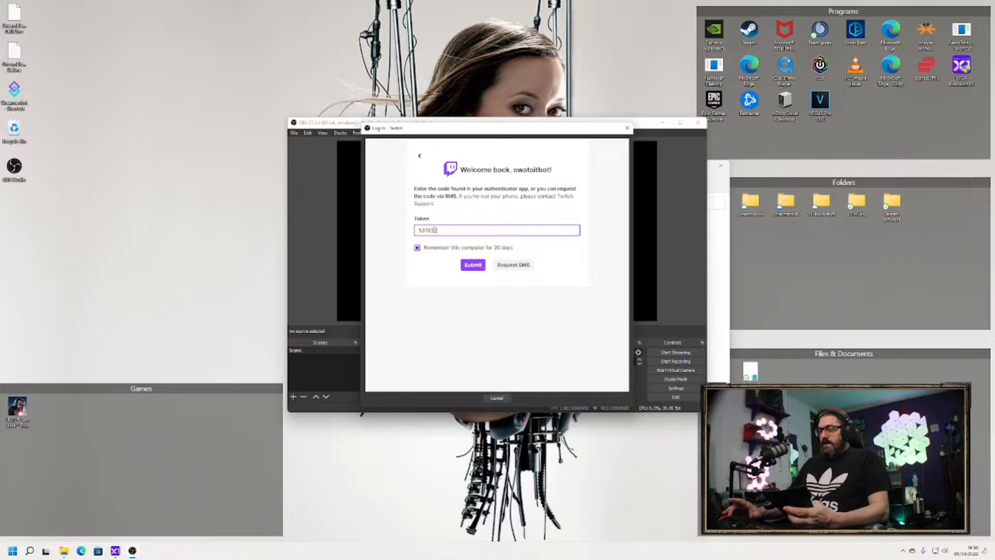
pyautogui.click(473, 267)
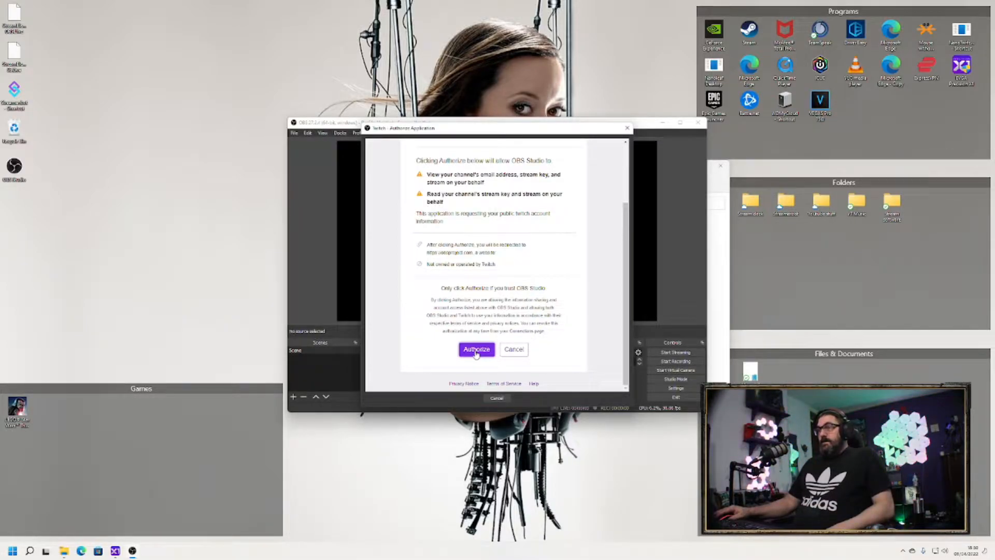
pyautogui.click(475, 350)
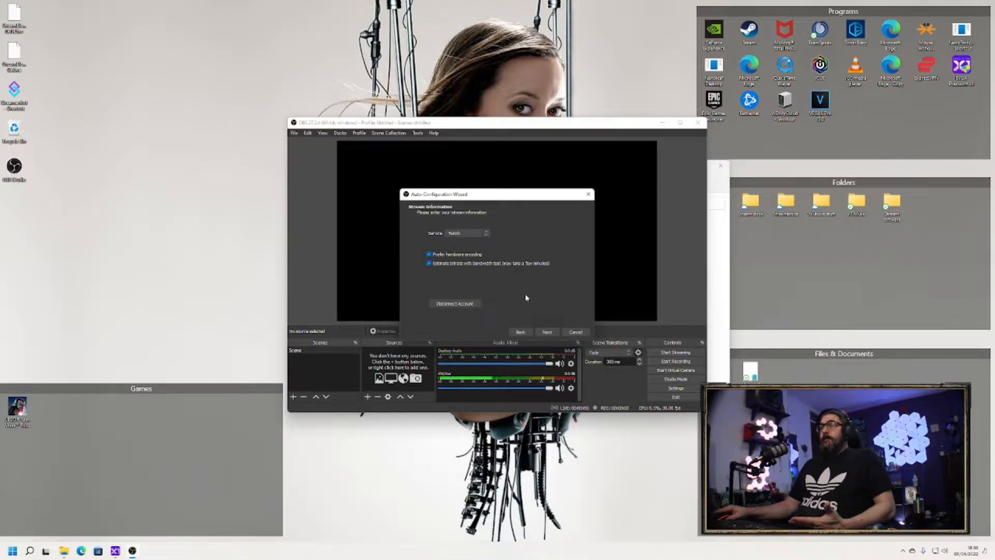
# Turn off the bandwidth test and set video bitrate to 3000 before viewing final results
pyautogui.click(429, 263)
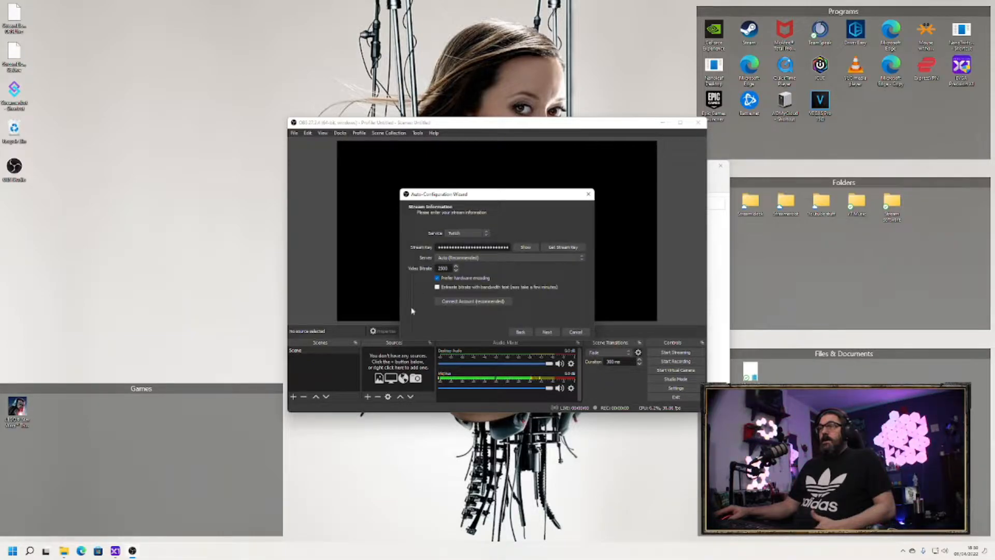
pyautogui.doubleClick(448, 267)
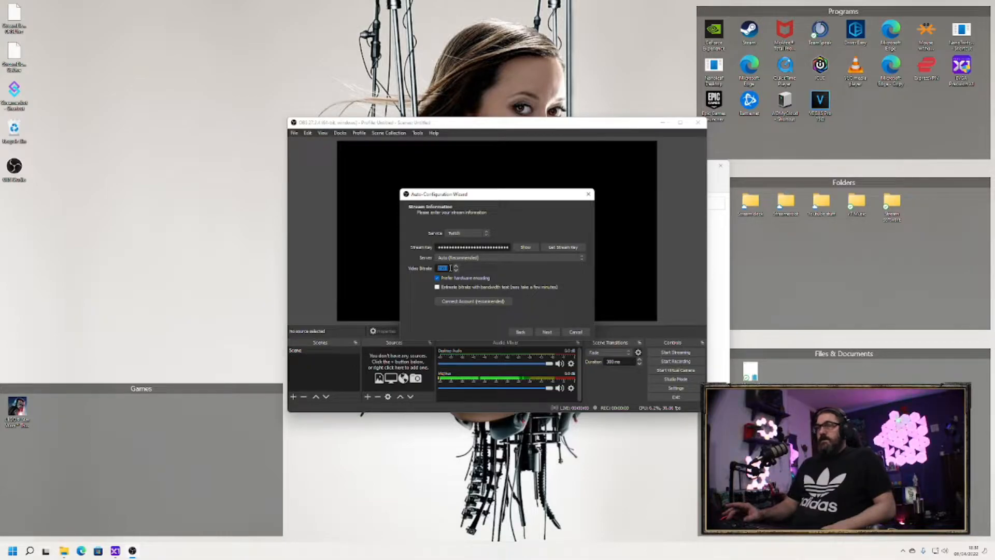
pyautogui.write('3000')
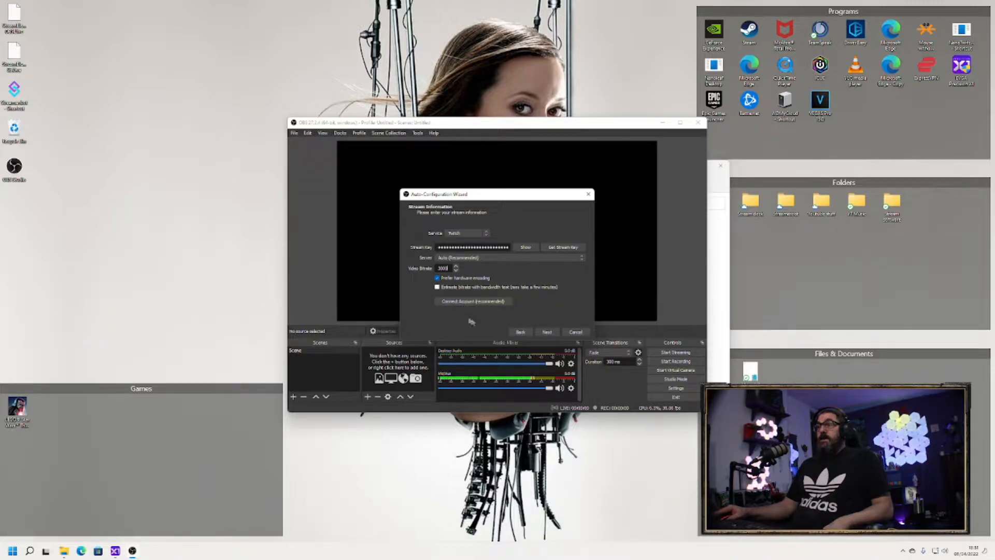
pyautogui.click(547, 332)
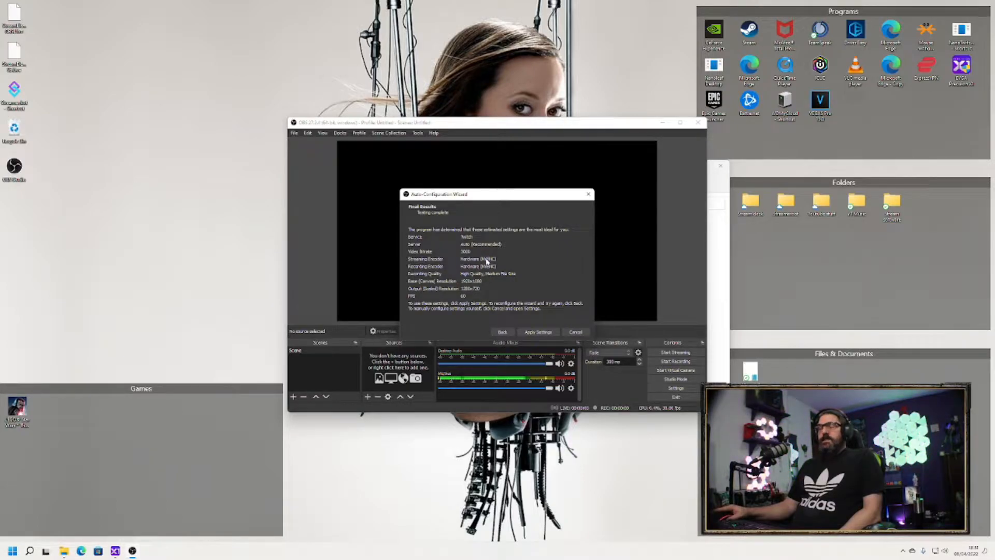
# Apply the recommended settings and accept Twitch cookies in the chat and stream information panels
pyautogui.click(537, 332)
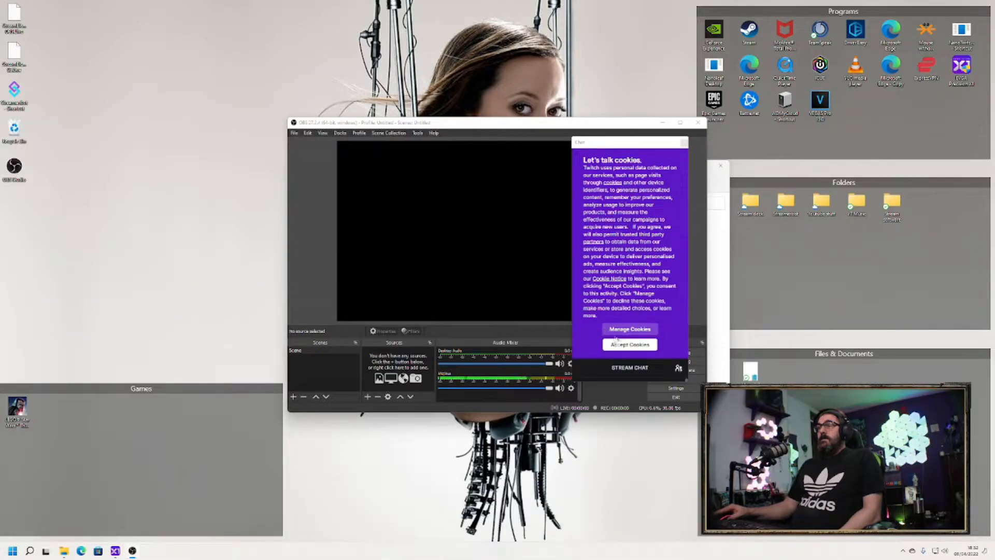
pyautogui.click(629, 345)
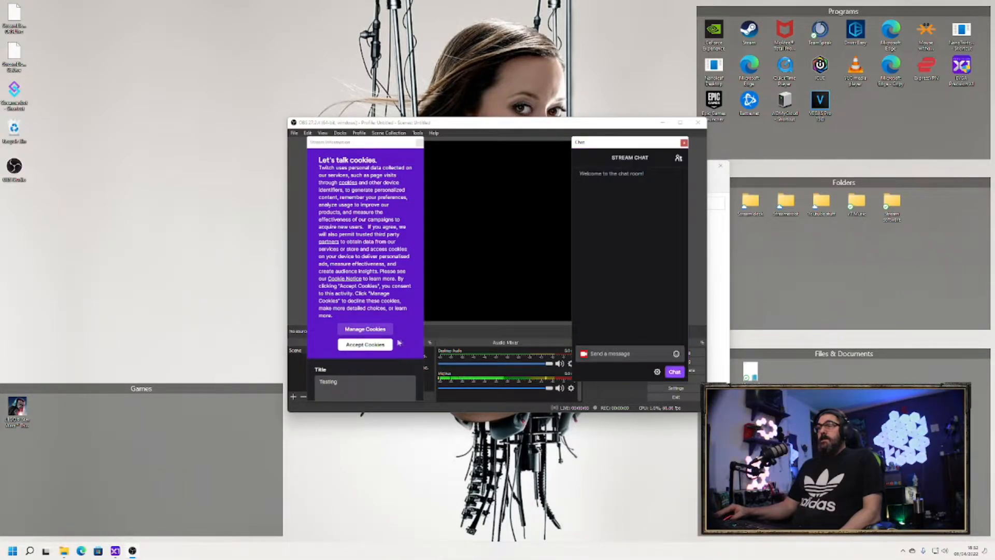
pyautogui.click(364, 345)
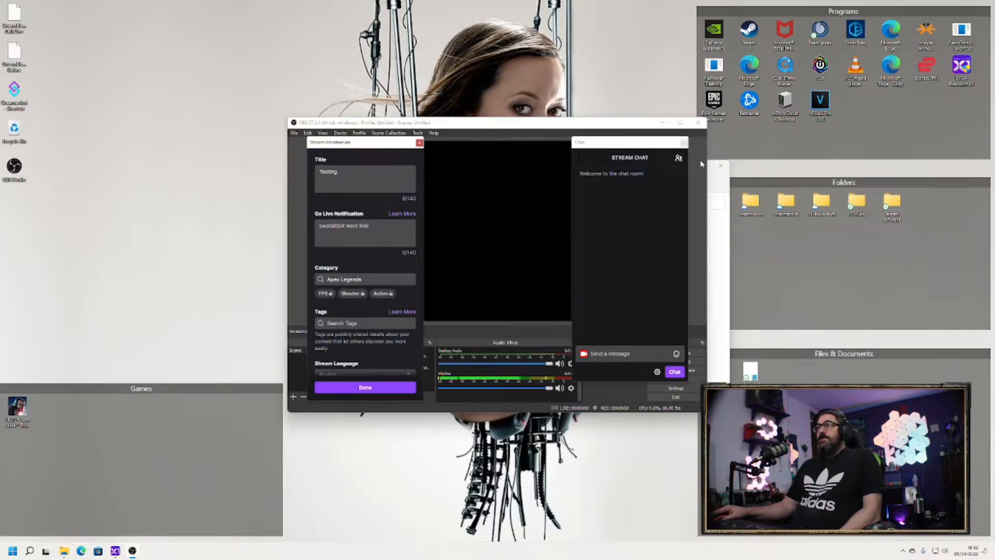
# Maximize OBS, move the Stream Information dock to the upper left, then close OBS
pyautogui.click(680, 122)
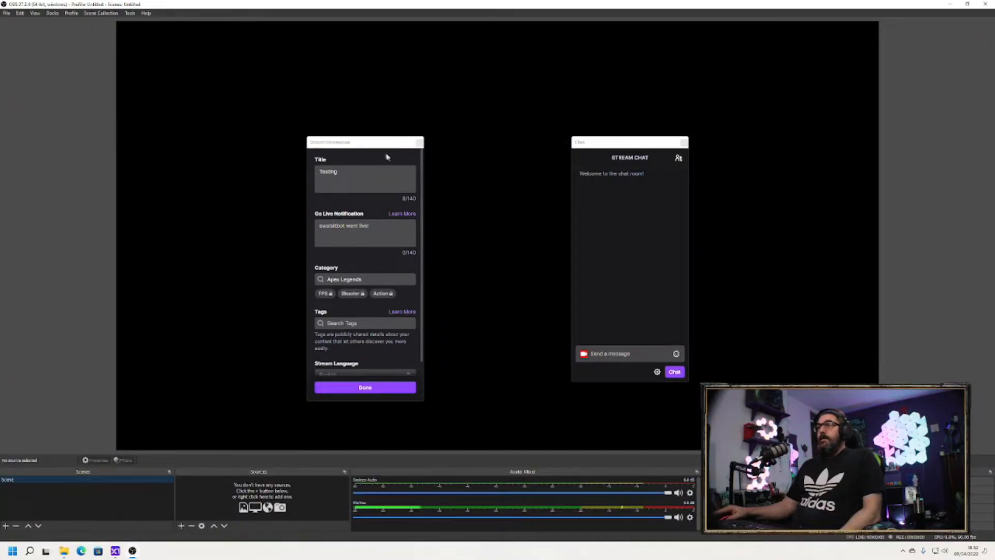
pyautogui.moveTo(364, 145); pyautogui.dragTo(229, 115)
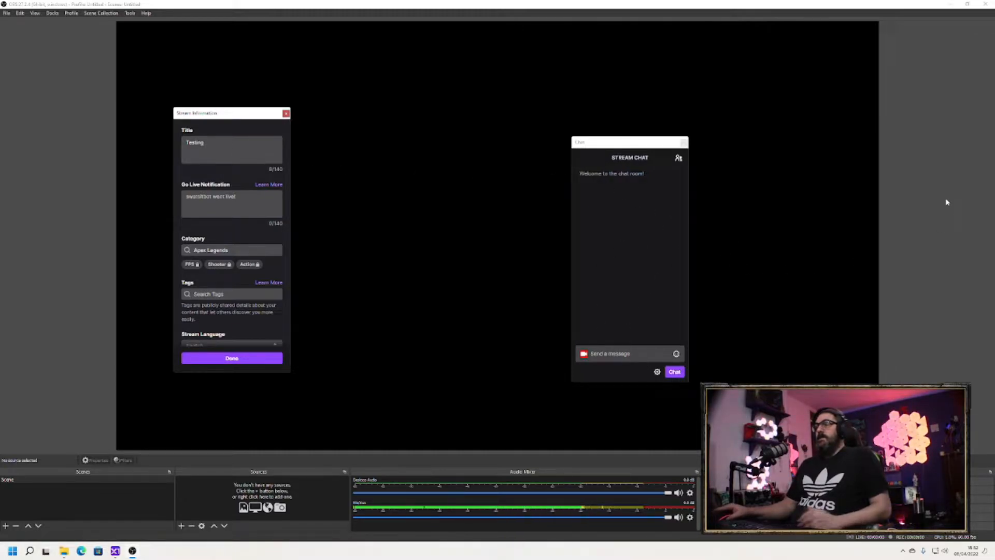
pyautogui.click(988, 4)
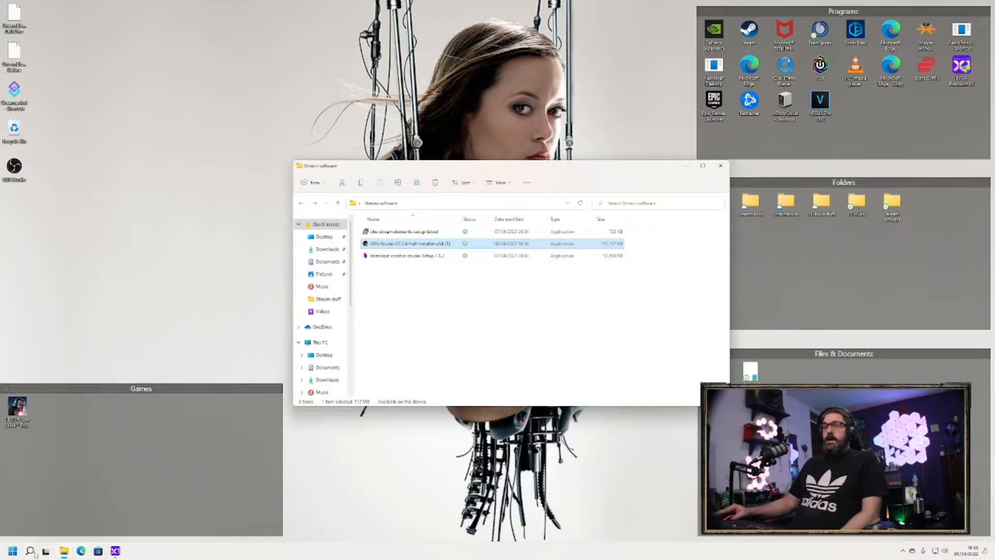
# Open Microsoft Edge from the taskbar on a blank new tab
pyautogui.moveTo(48, 552)
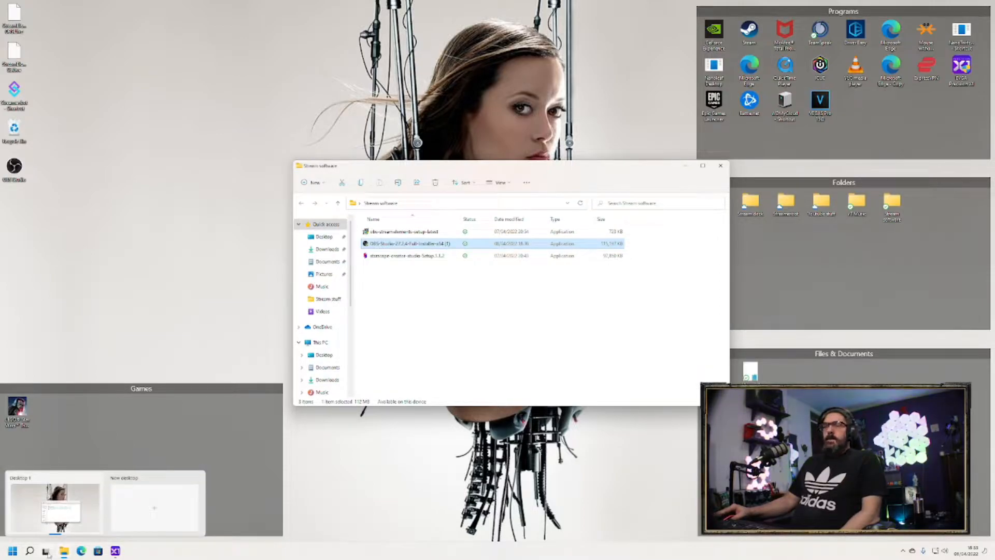
pyautogui.click(81, 551)
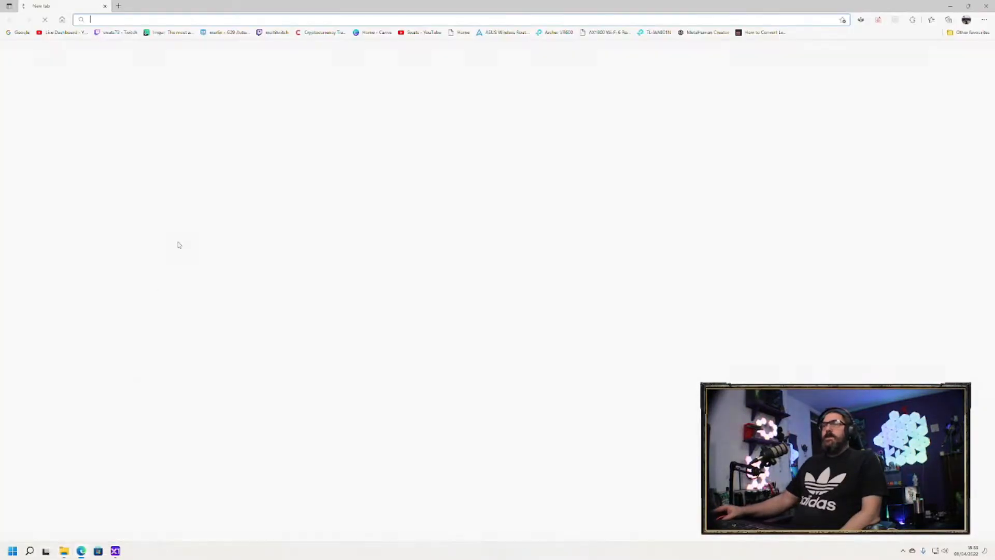
# Search 'starscape obs manager', open the Starscape Creator Studio website, then close Edge
pyautogui.click(110, 20)
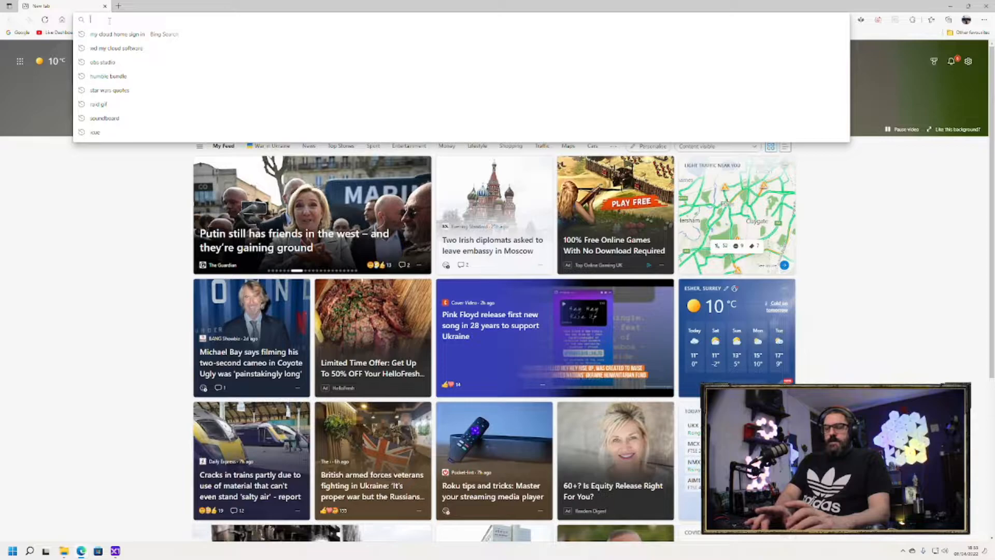
pyautogui.write('star')
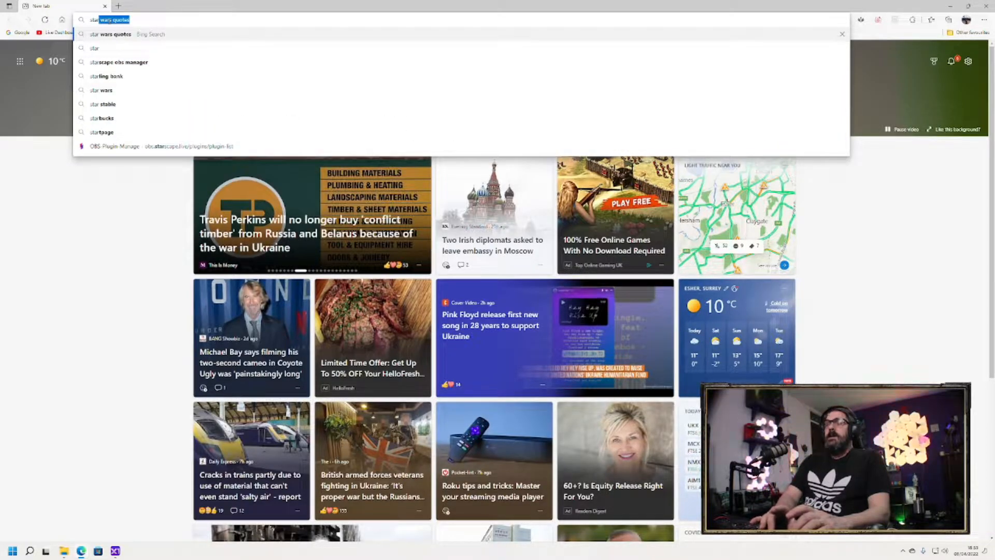
pyautogui.write('s')
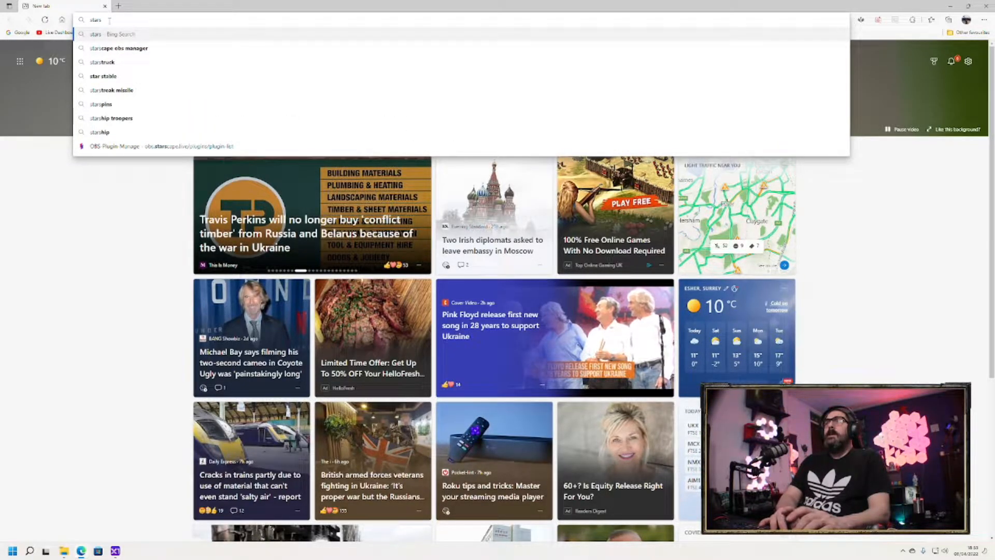
pyautogui.click(116, 49)
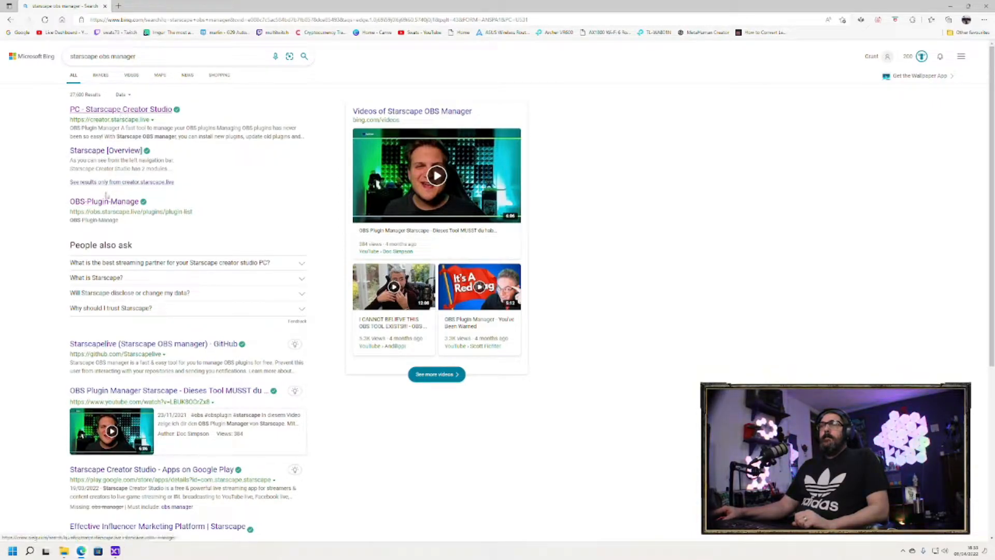
pyautogui.click(118, 112)
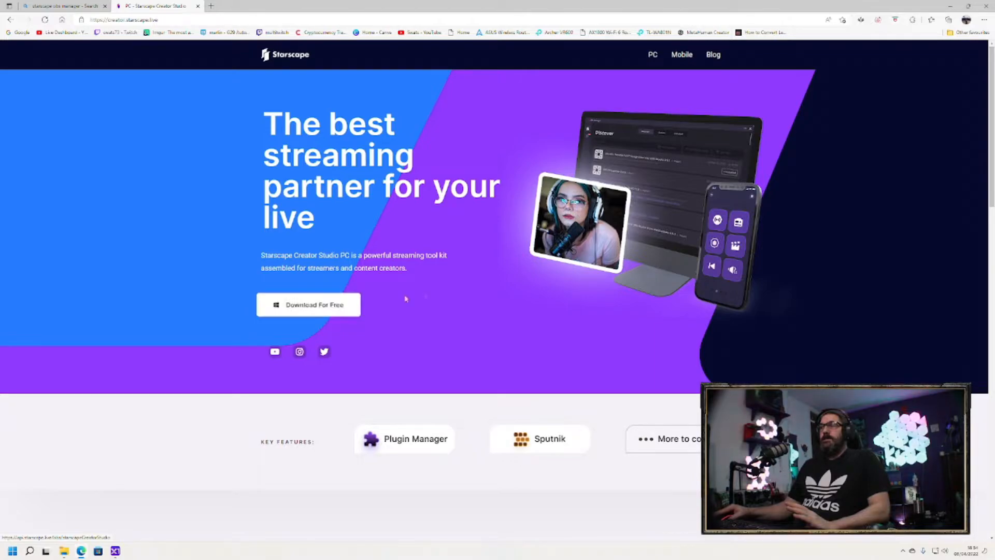
pyautogui.click(982, 11)
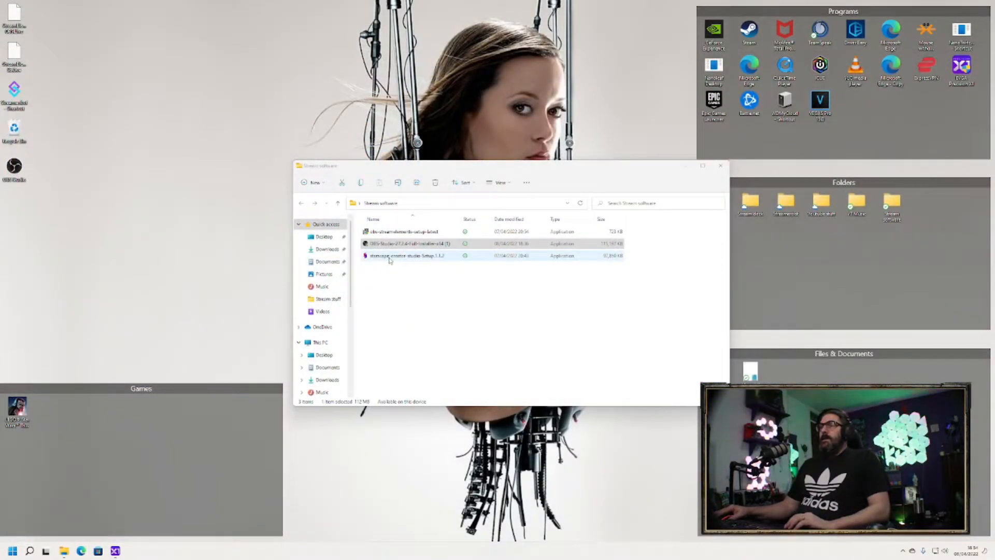
# Install Starscape Creator Studio for the current user in the default folder and launch it
pyautogui.click(390, 260)
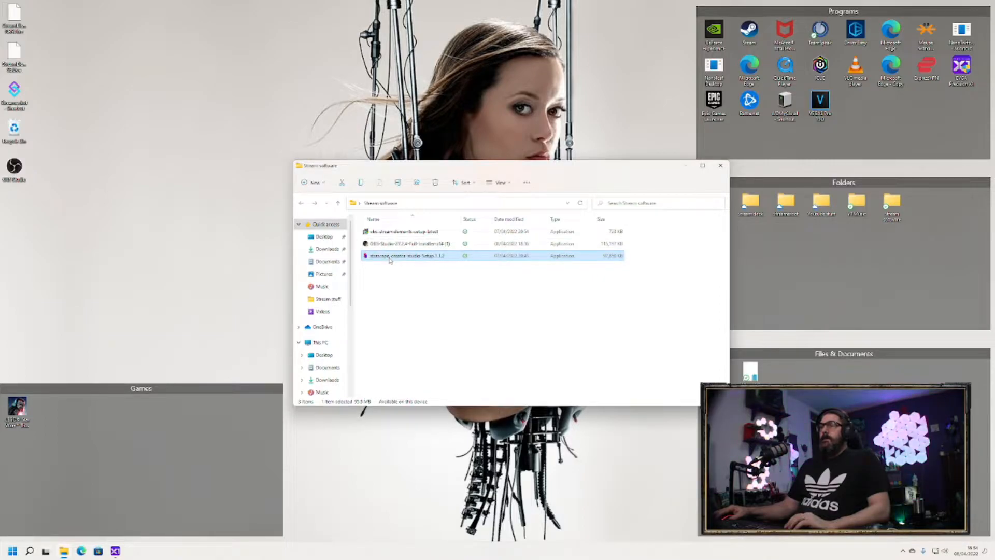
pyautogui.doubleClick(390, 260)
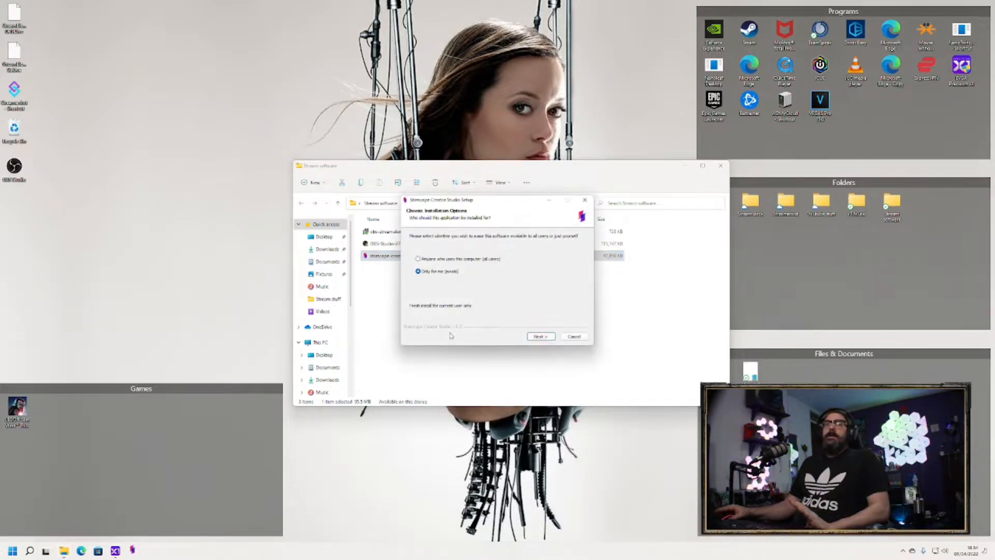
pyautogui.click(541, 337)
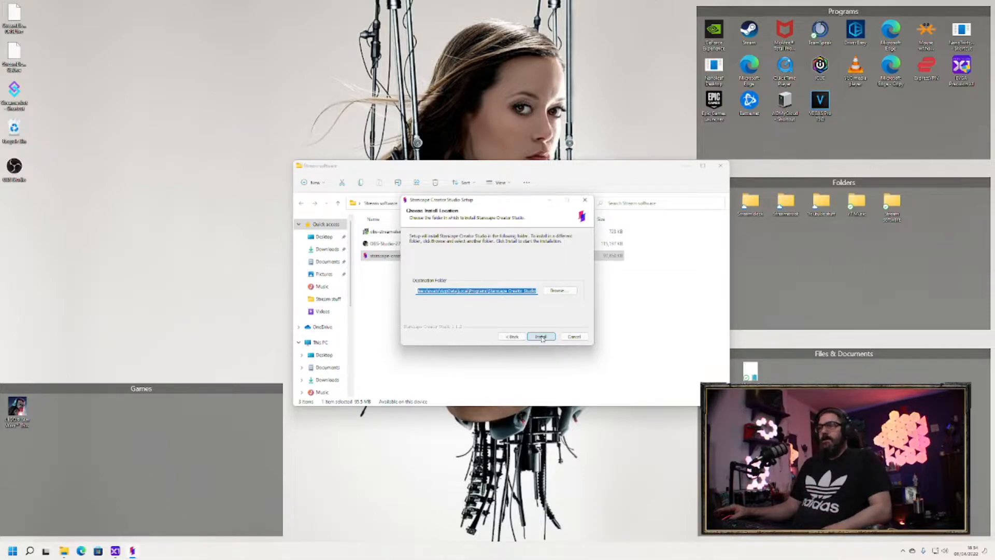
pyautogui.click(541, 337)
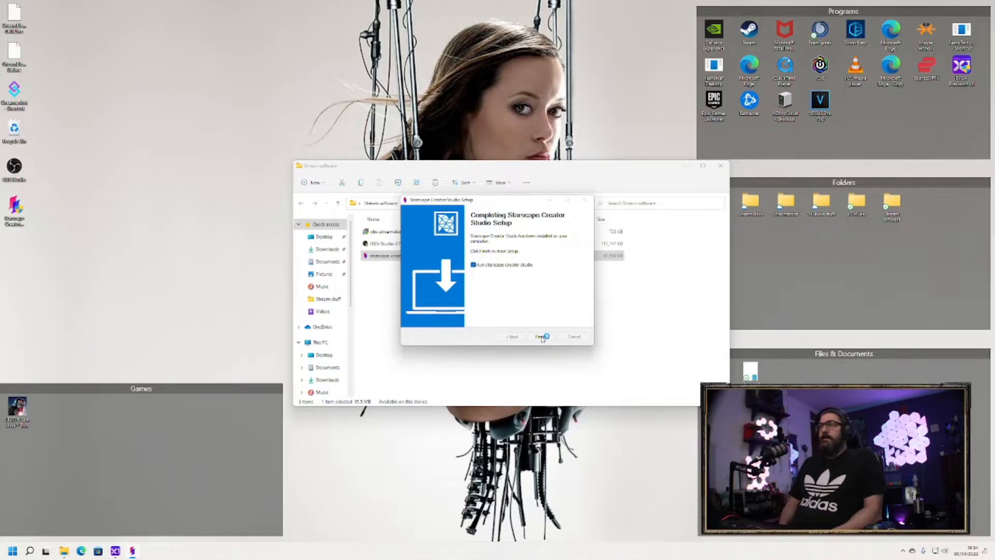
pyautogui.click(542, 336)
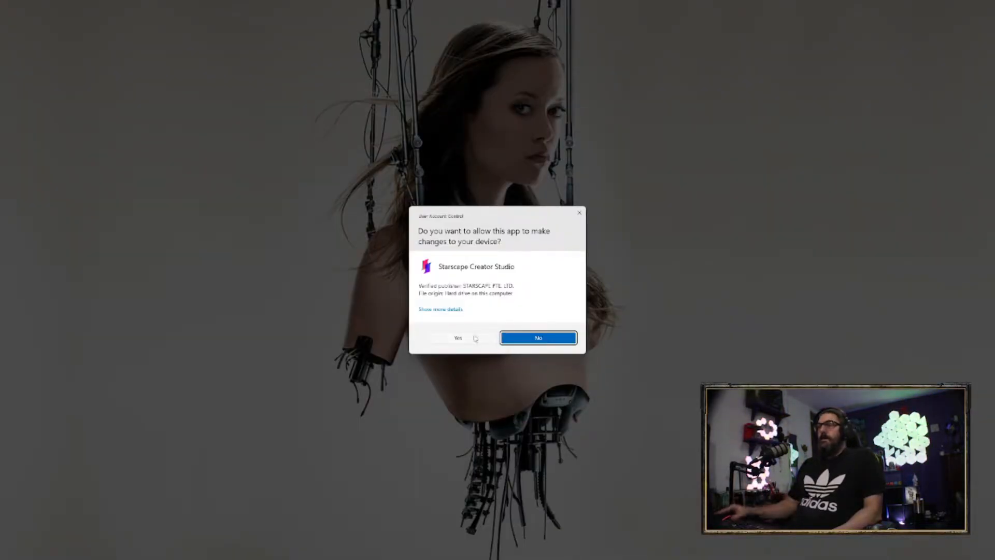
pyautogui.click(451, 338)
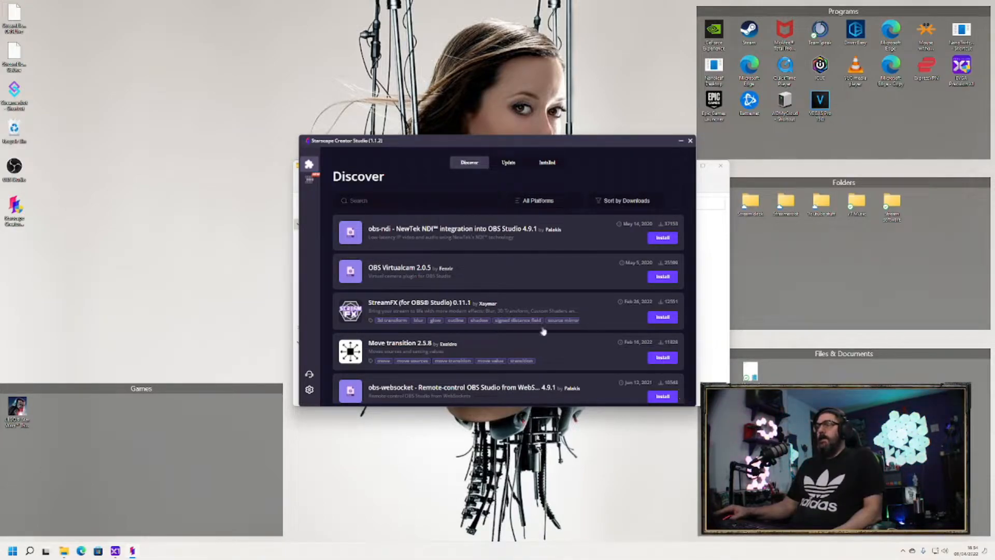
# Browse the Discover plugin list and install the obs-websocket plugin
pyautogui.scroll(-3, 489, 313)
pyautogui.scroll(3, 440, 269)
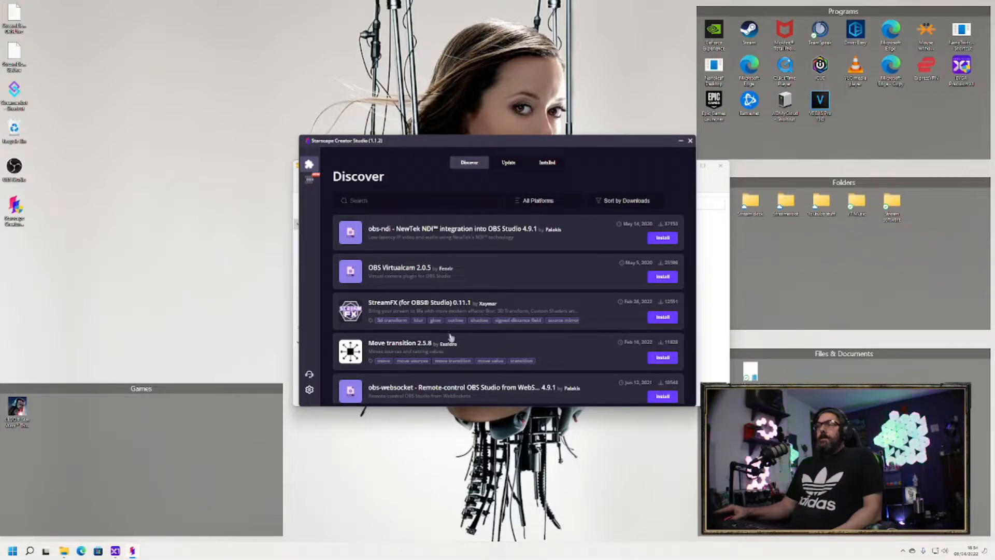
pyautogui.scroll(-5, 455, 353)
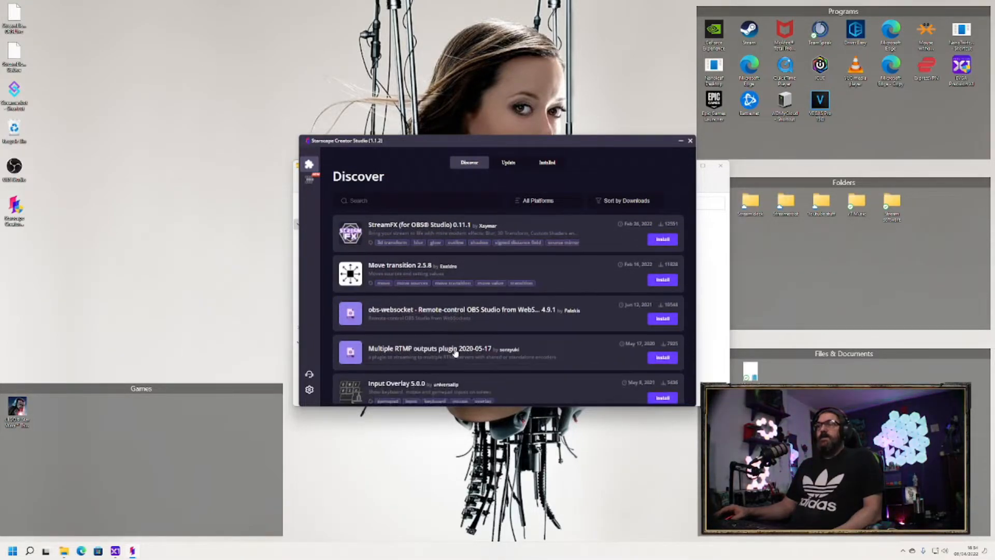
pyautogui.scroll(-2, 455, 353)
pyautogui.scroll(-7, 456, 353)
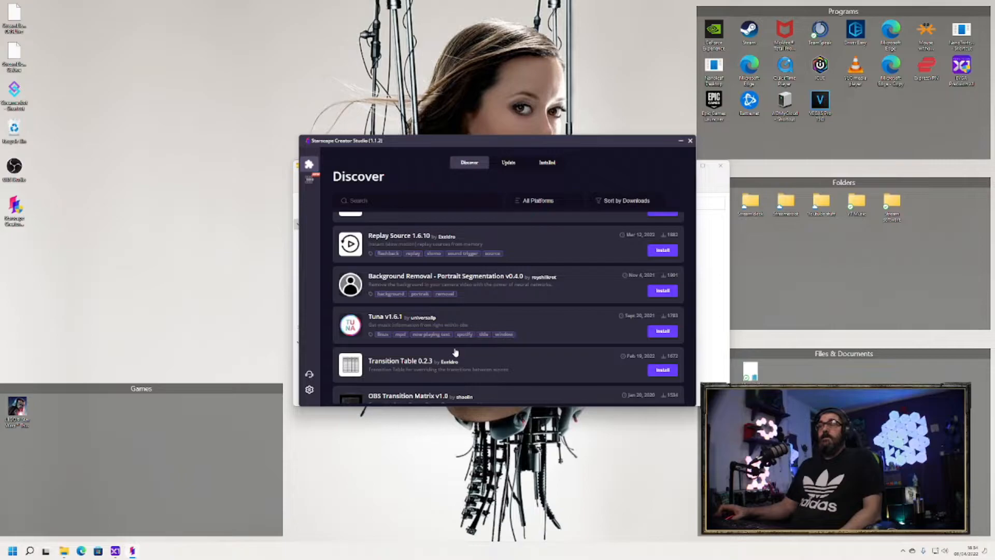
pyautogui.scroll(-3, 455, 353)
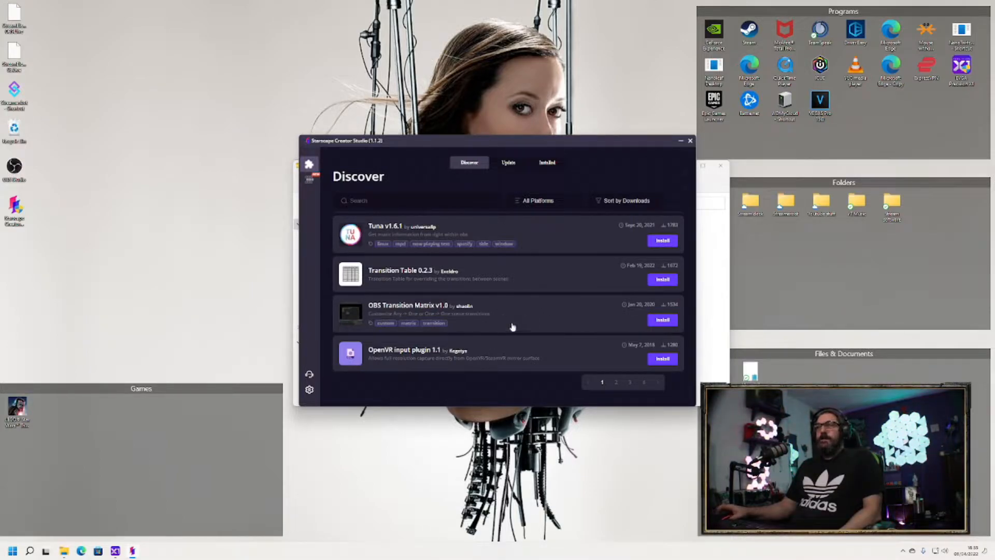
pyautogui.scroll(2, 503, 316)
pyautogui.scroll(6, 513, 326)
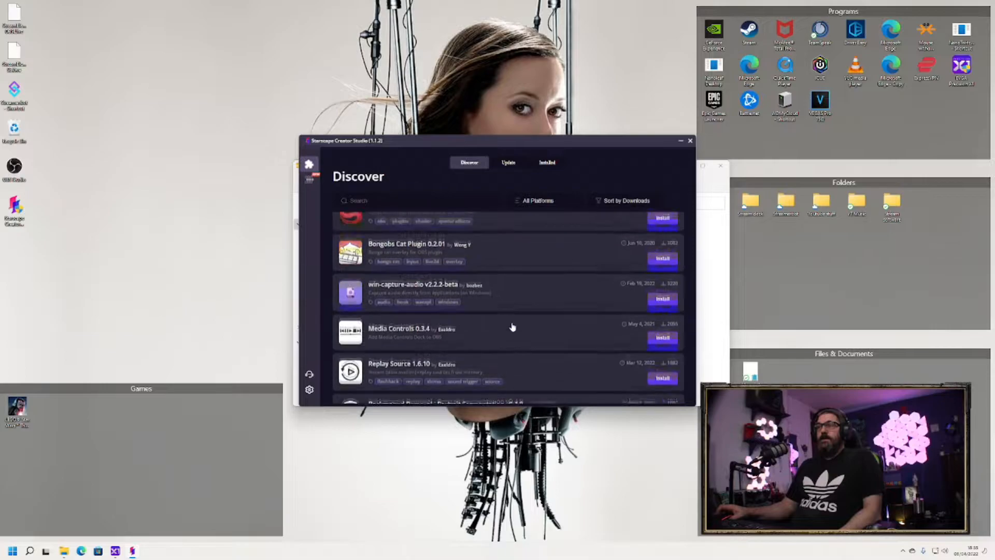
pyautogui.scroll(5, 512, 325)
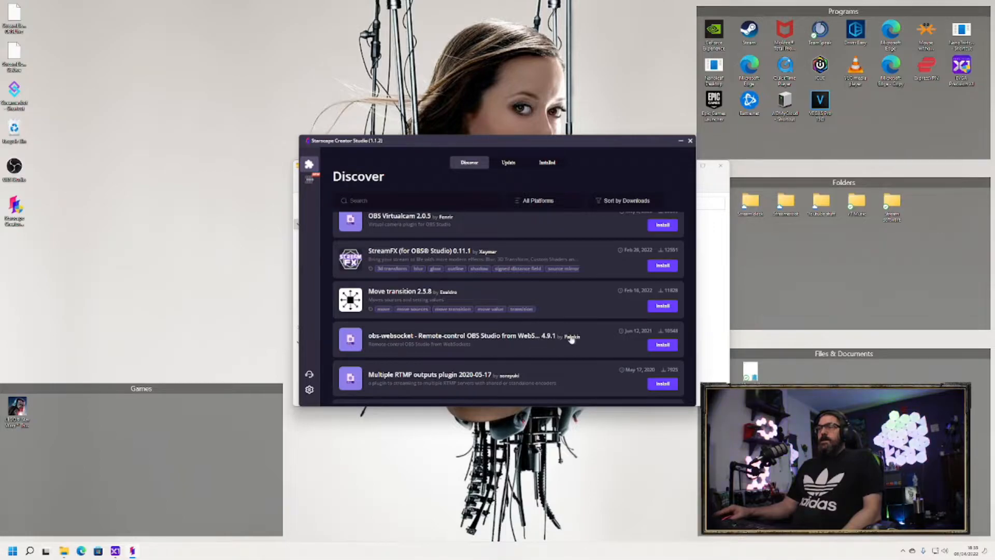
pyautogui.click(662, 345)
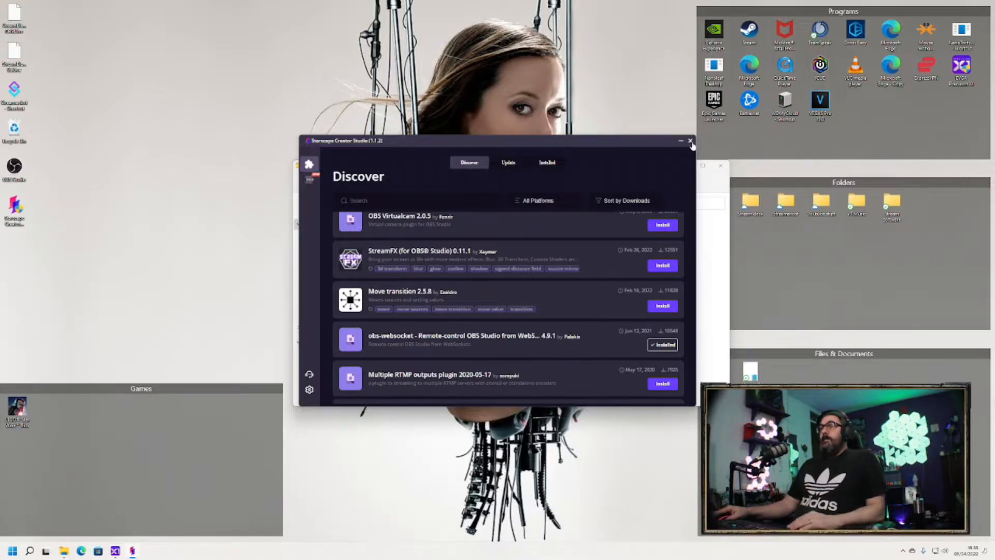
# Check Starscape Creator Studio's Update and Installed plugin lists, then close the app
pyautogui.click(508, 163)
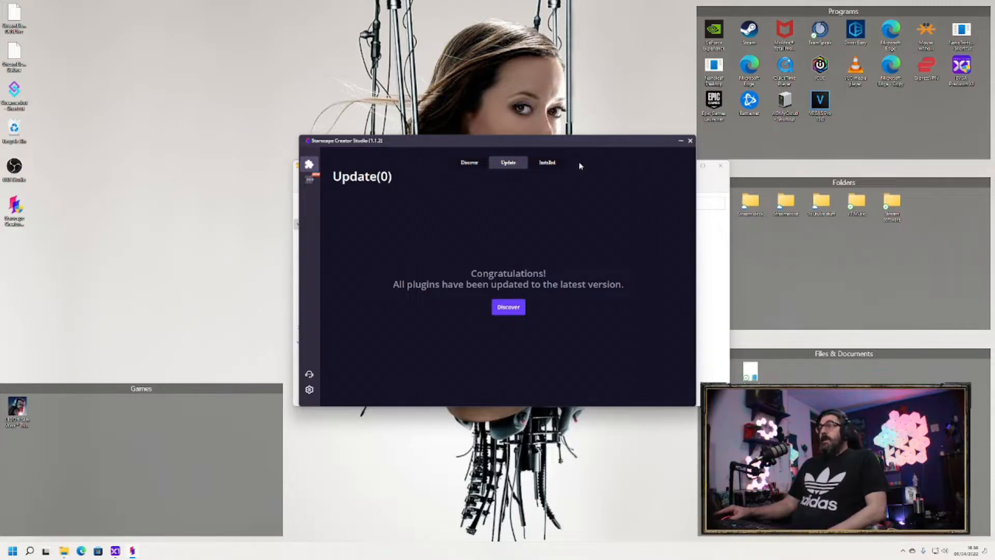
pyautogui.click(540, 164)
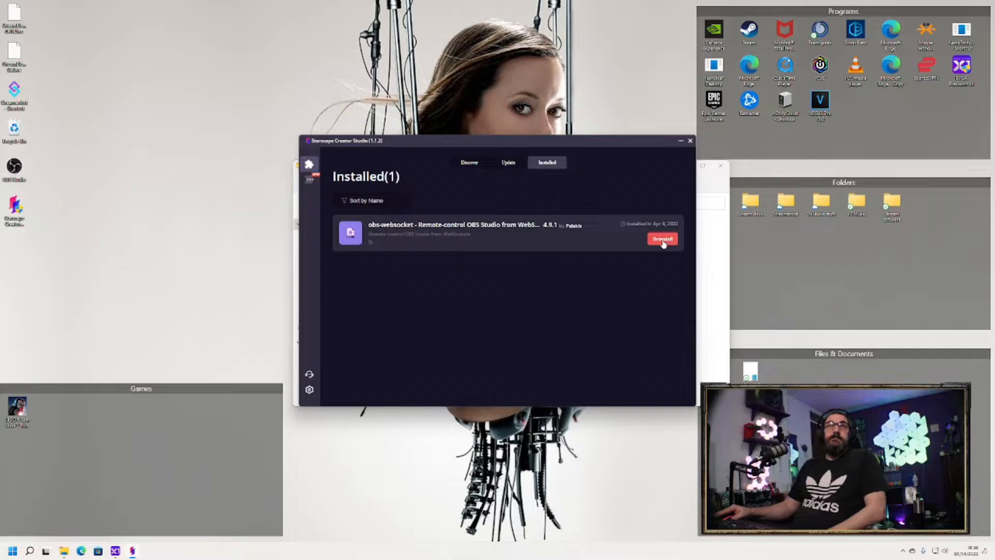
pyautogui.click(690, 141)
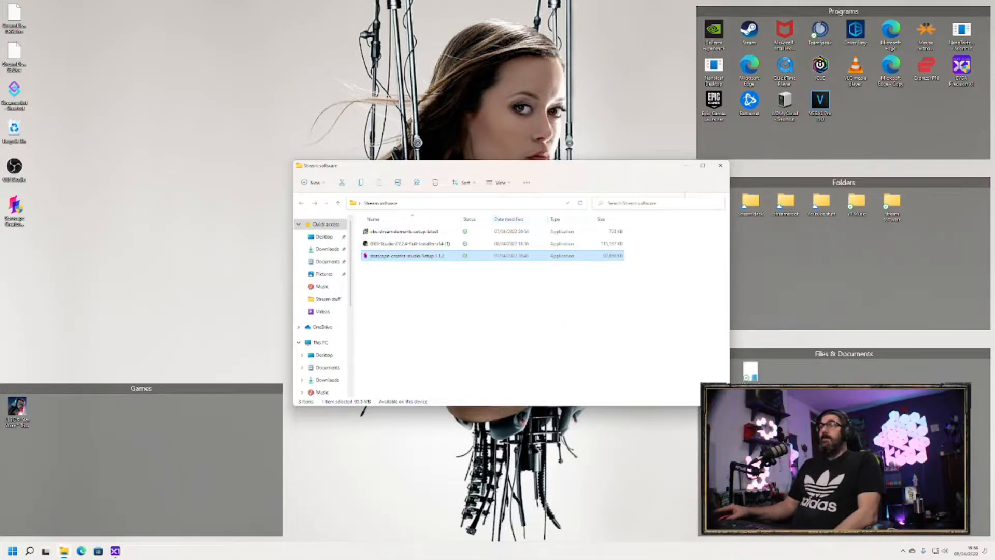
# Close the Stream software folder and start a new Microsoft Edge tab, ready for a URL
pyautogui.click(720, 166)
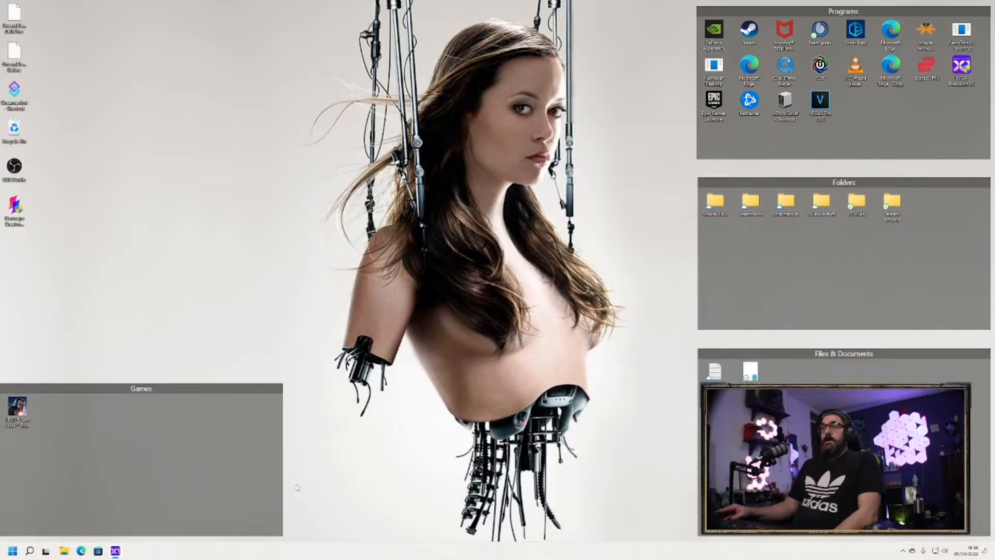
pyautogui.click(82, 552)
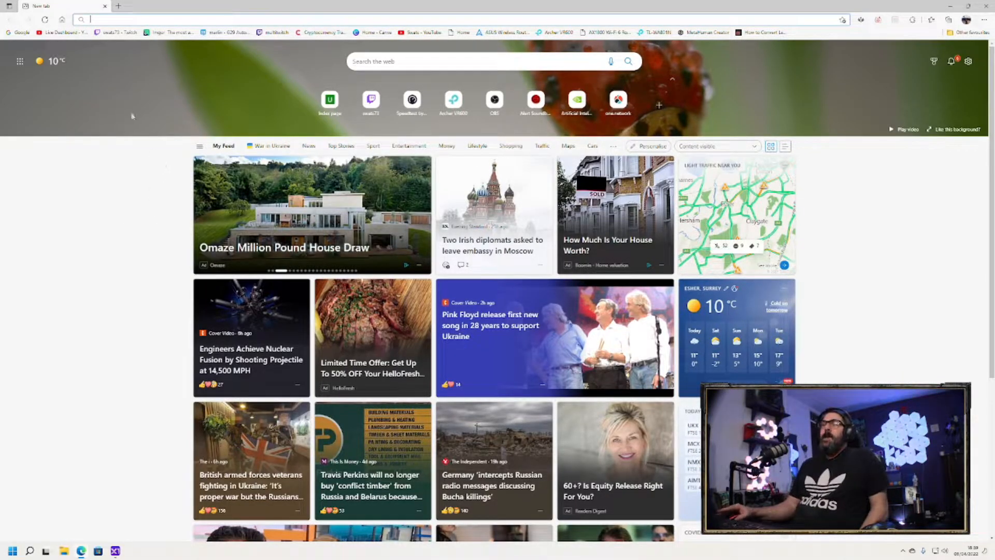
pyautogui.click(109, 18)
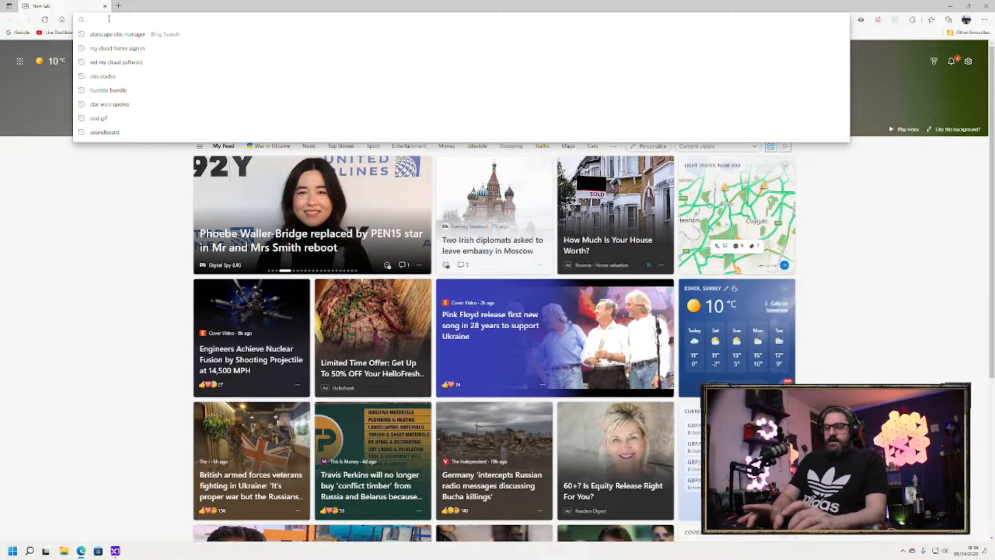
# Go to streamelements.com, sign out, then log back in through Twitch and authorise StreamElements
pyautogui.write('streamelements.com/dashboard/overlays')
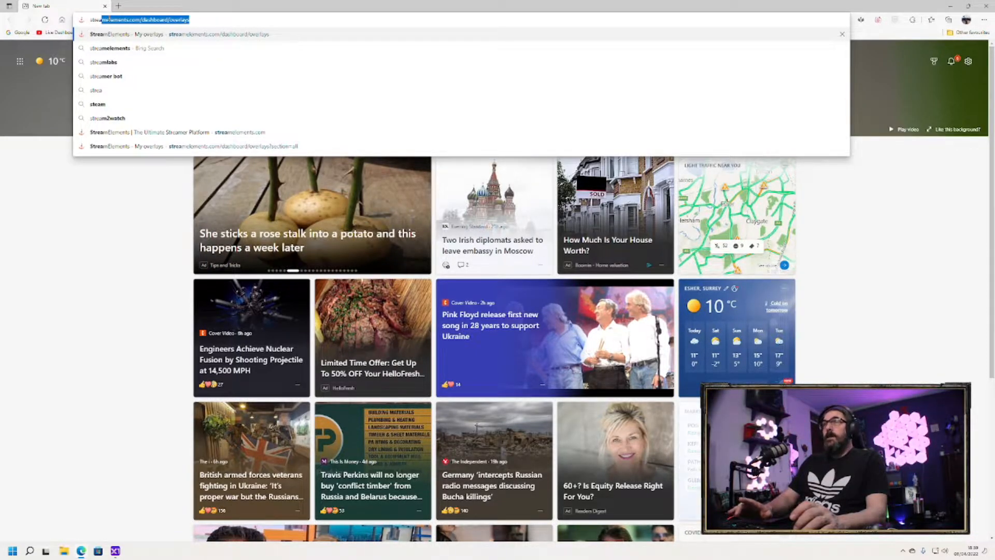
pyautogui.press('Return')
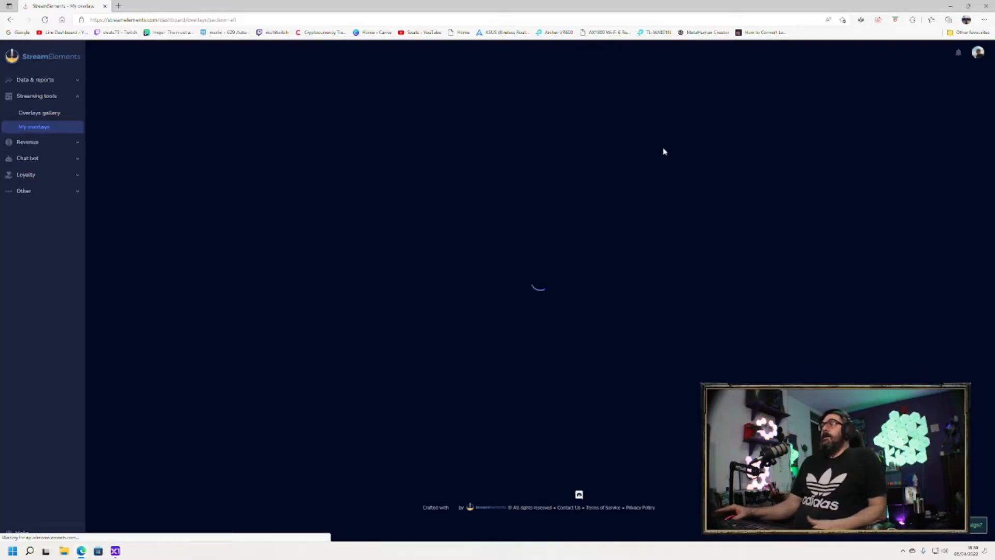
pyautogui.click(975, 55)
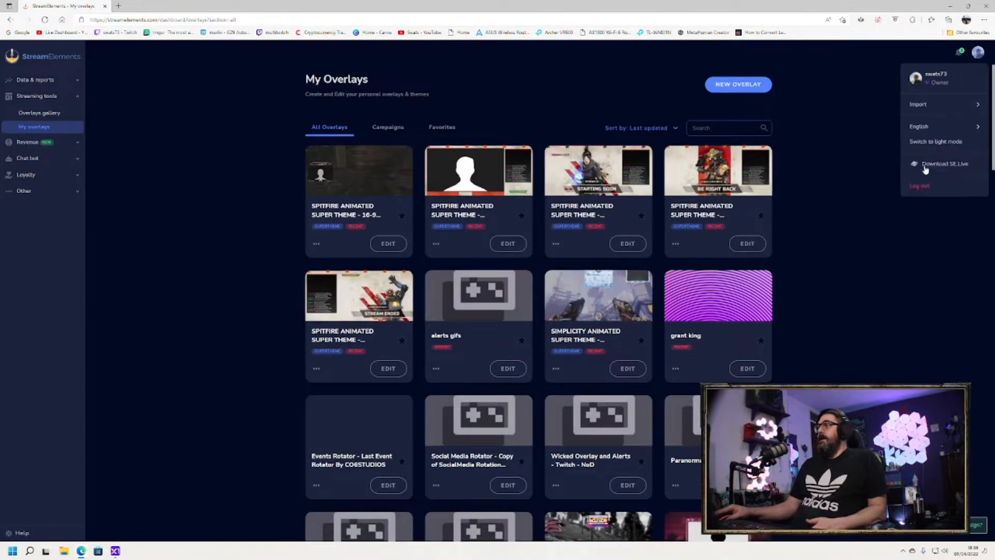
pyautogui.click(933, 187)
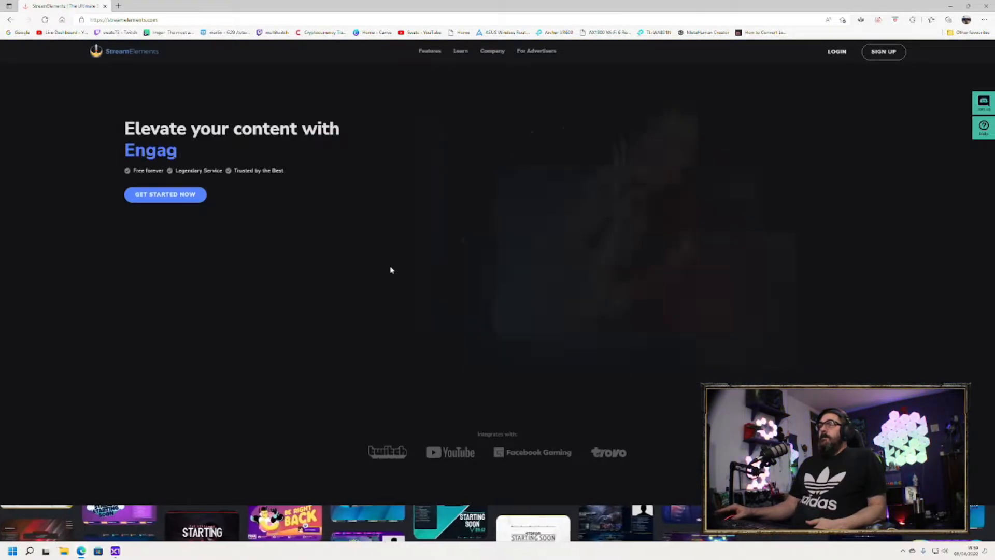
pyautogui.click(842, 54)
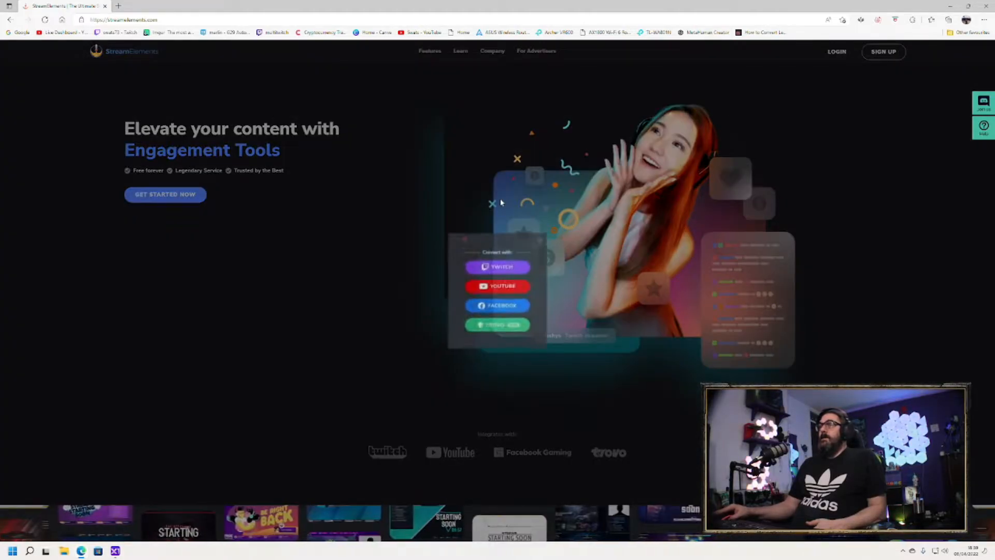
pyautogui.click(503, 264)
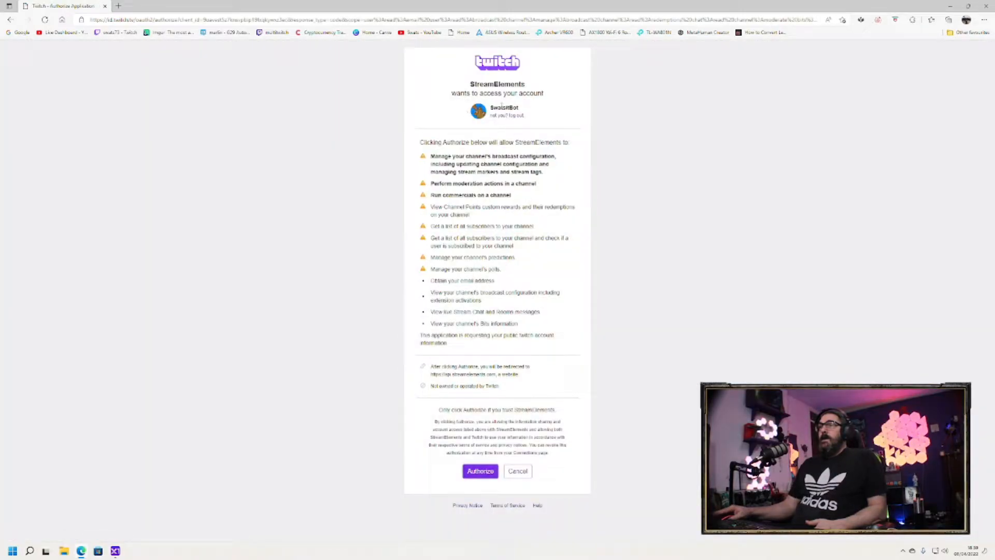
pyautogui.click(477, 474)
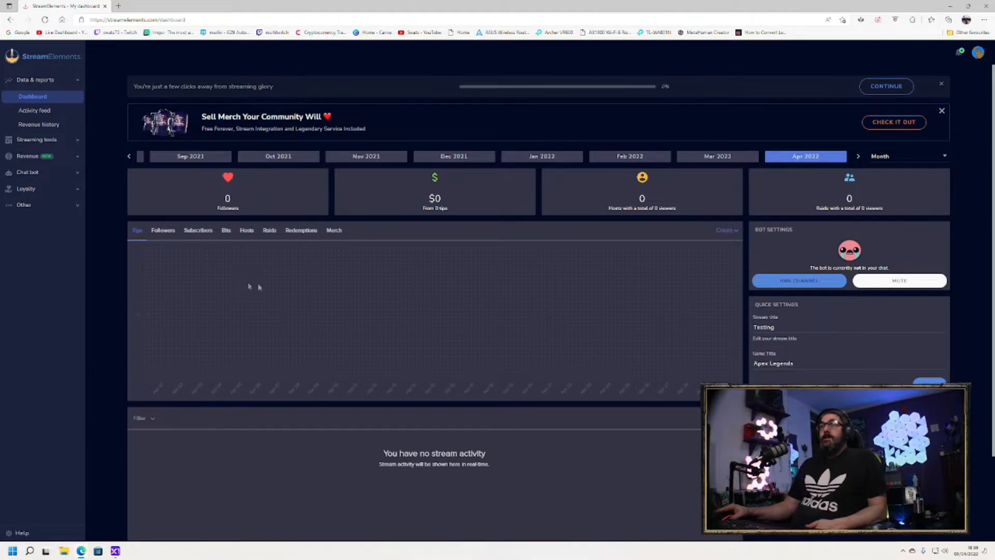
# Download SE Live from the account menu and open obs-streamelements-setup-latest.exe
pyautogui.click(979, 54)
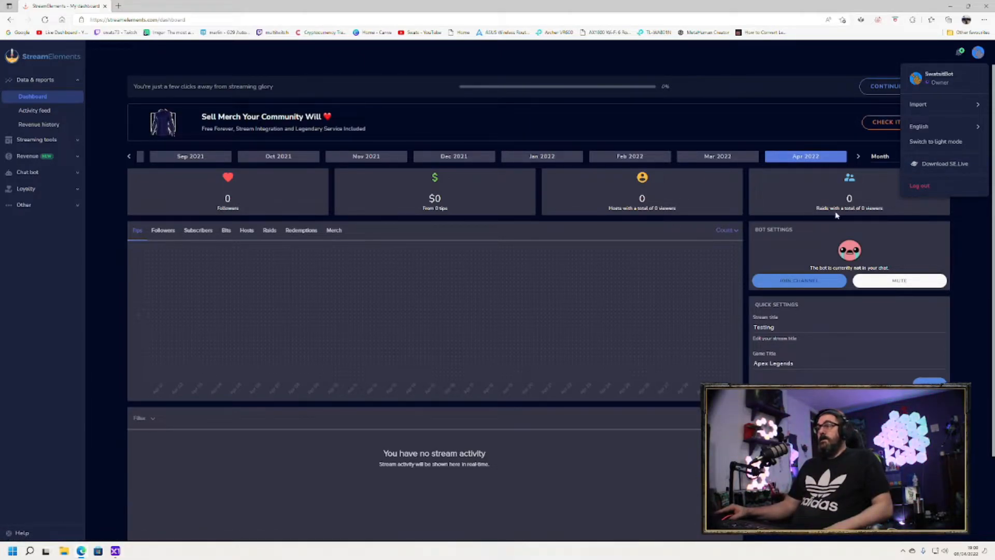
pyautogui.click(931, 165)
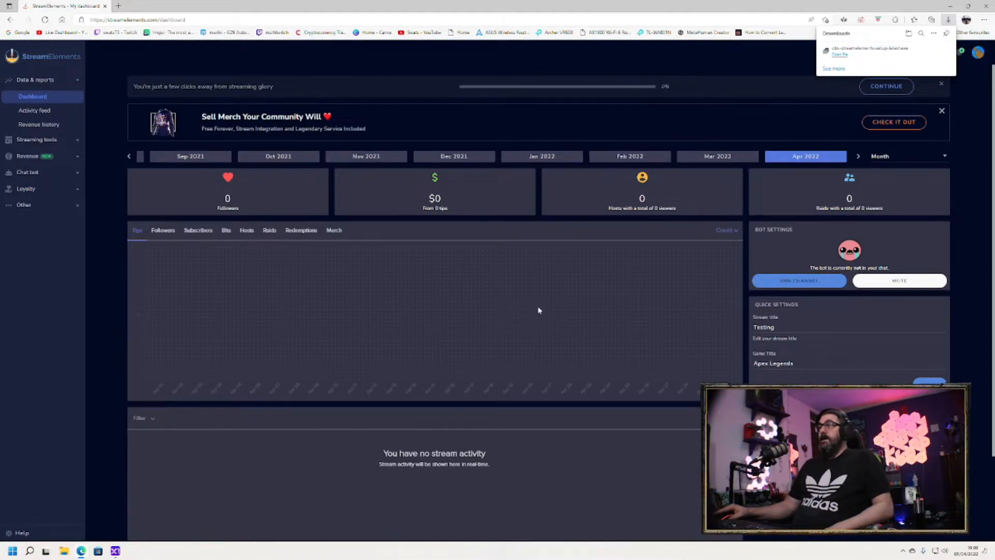
pyautogui.click(839, 55)
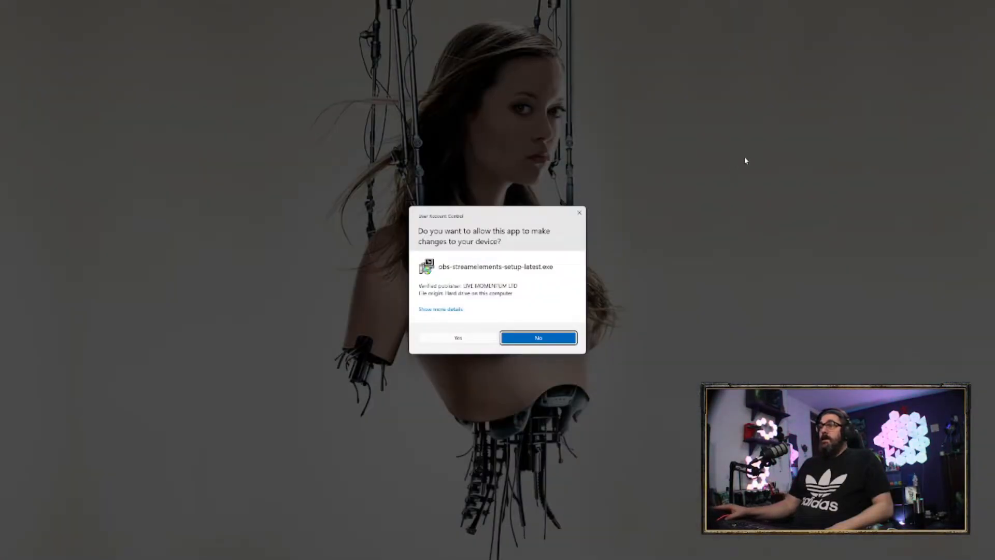
# Approve the User Account Control prompt so the SE Live installer can run
pyautogui.click(456, 337)
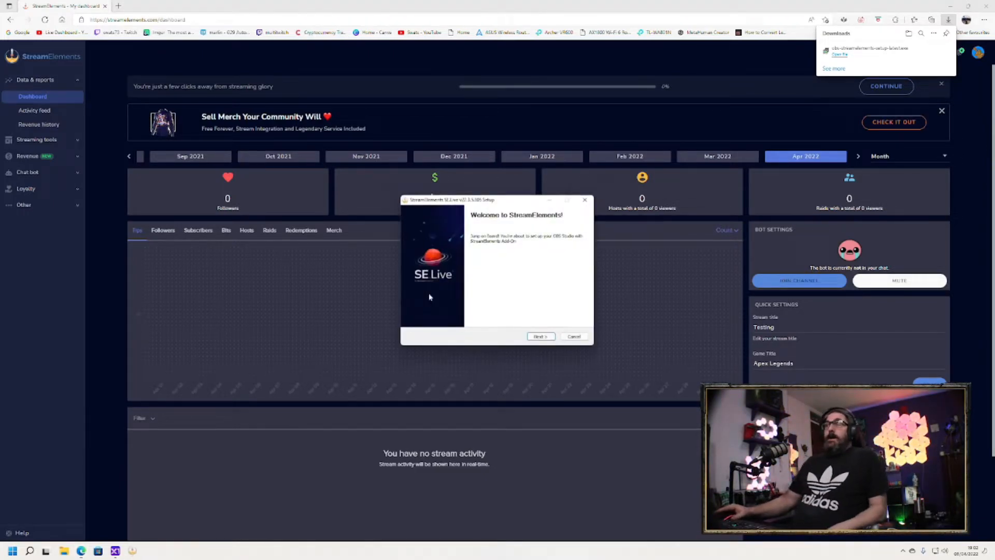
# Install SE Live with the default location and components, finishing with Launch SE Live
pyautogui.click(540, 337)
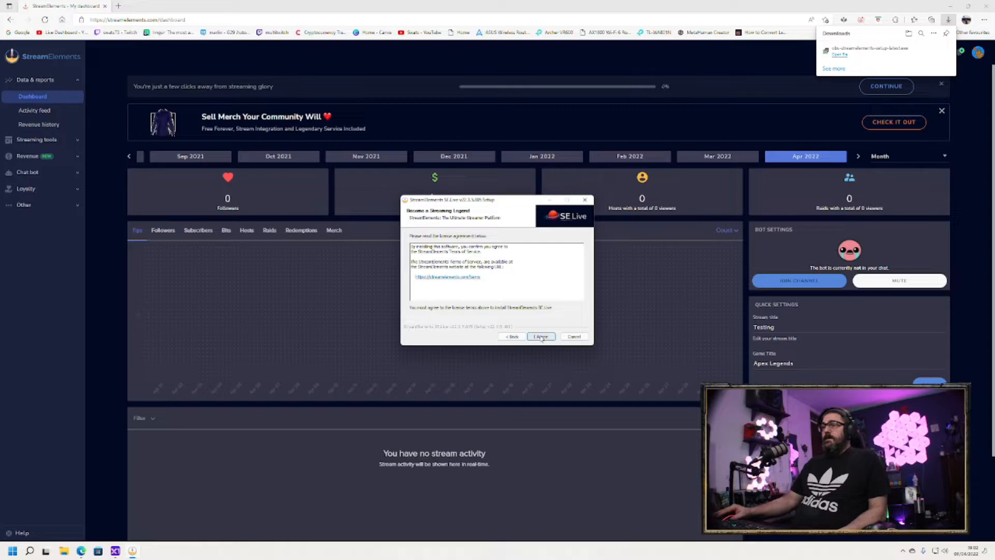
pyautogui.click(540, 337)
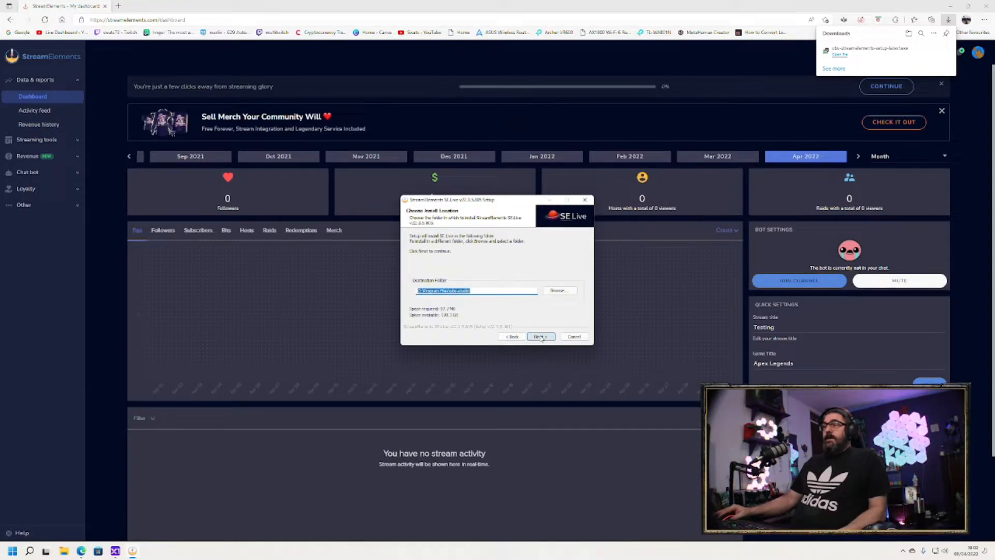
pyautogui.click(540, 337)
pyautogui.moveTo(488, 264)
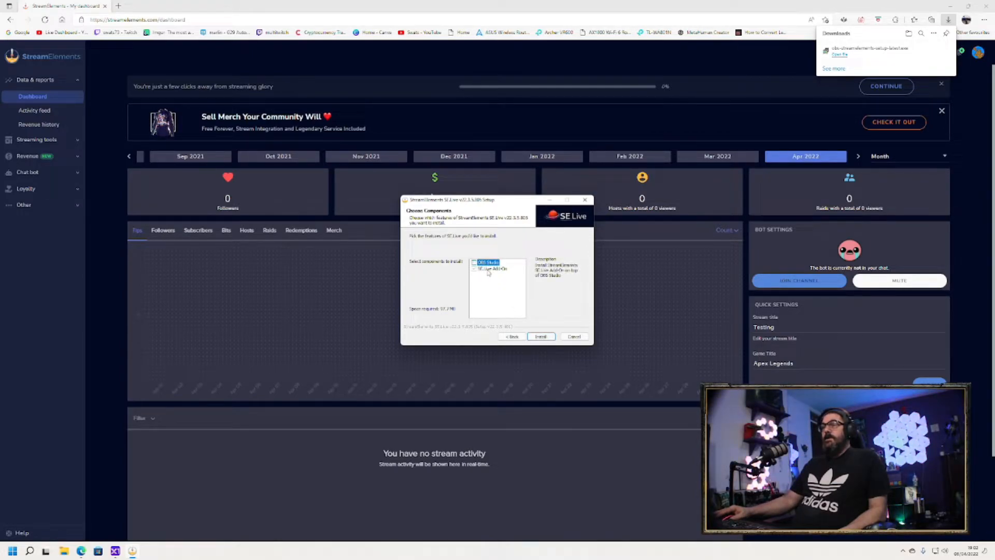
pyautogui.click(542, 336)
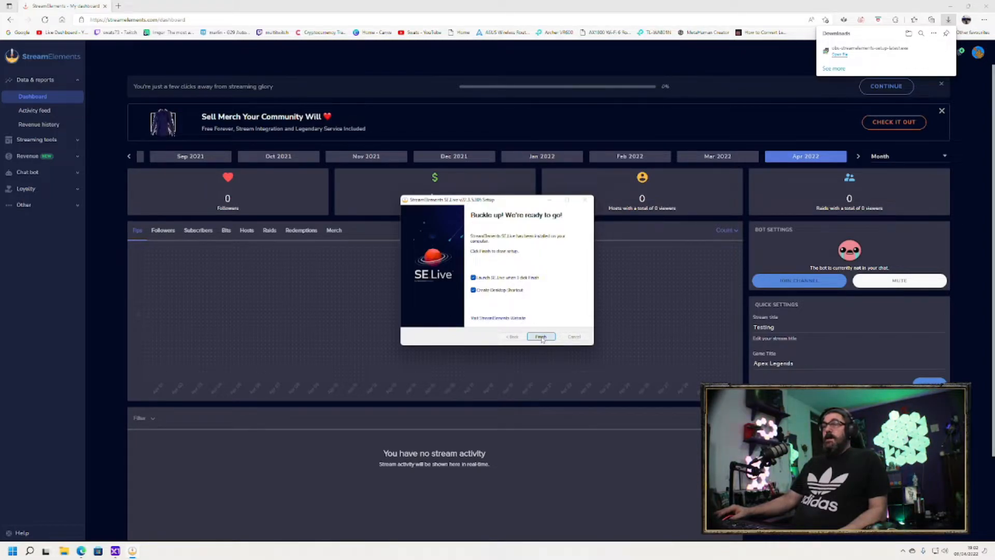
pyautogui.click(541, 337)
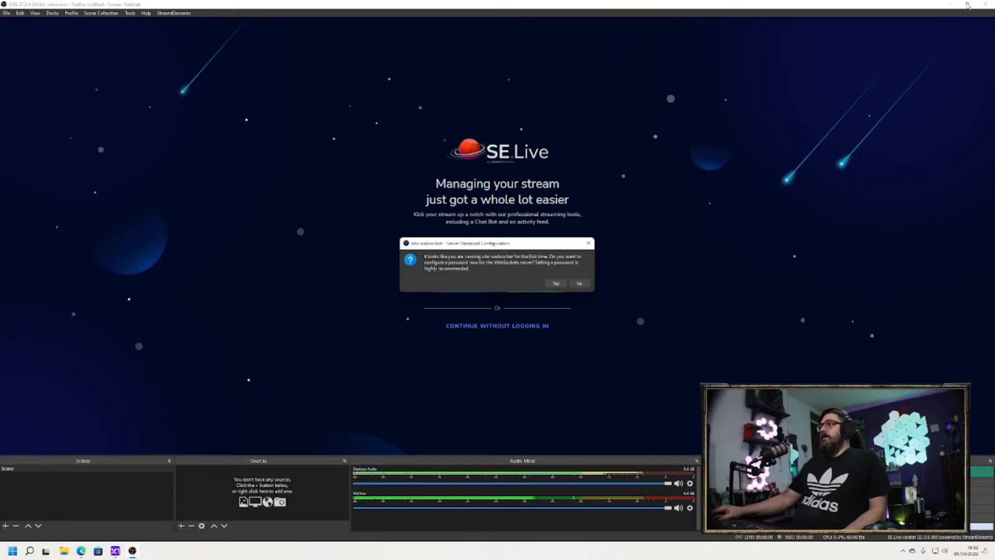
# Replace the OBS WebSocket server password with a new one and save the settings
pyautogui.click(555, 284)
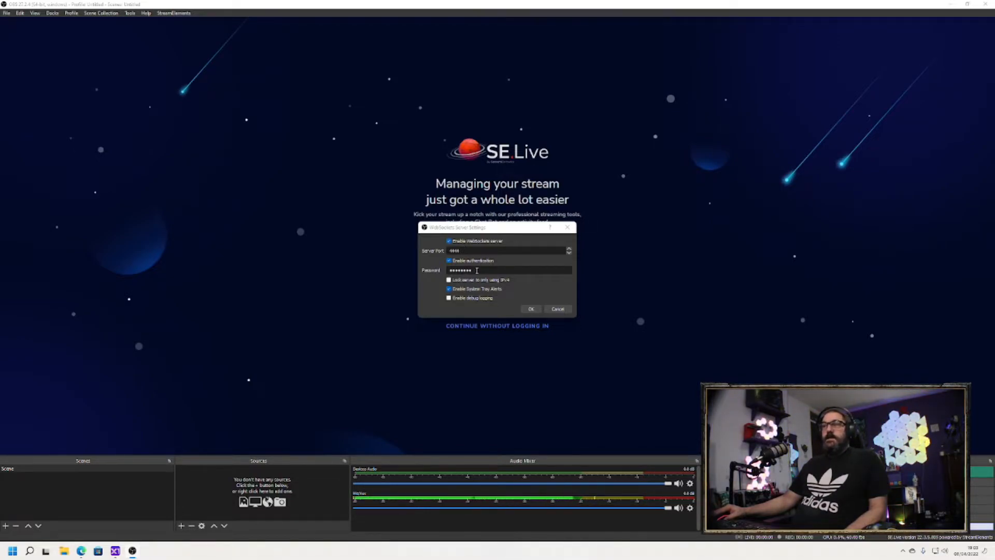
pyautogui.doubleClick(476, 270)
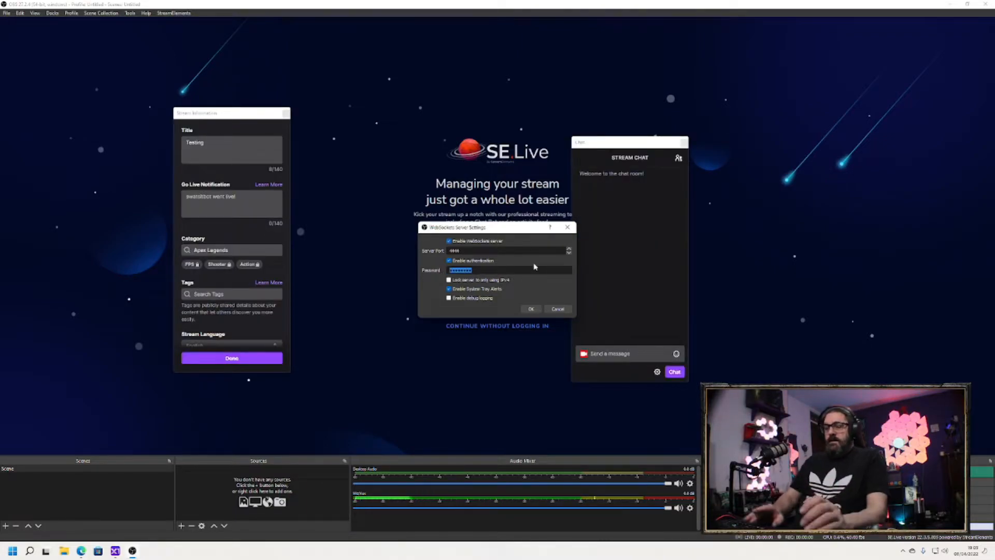
pyautogui.write('••••••••')
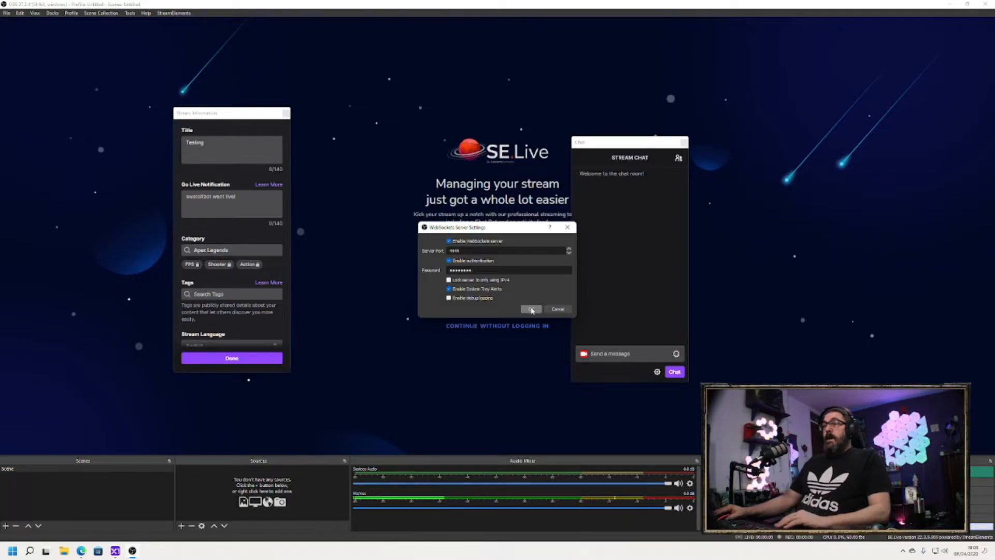
pyautogui.click(532, 310)
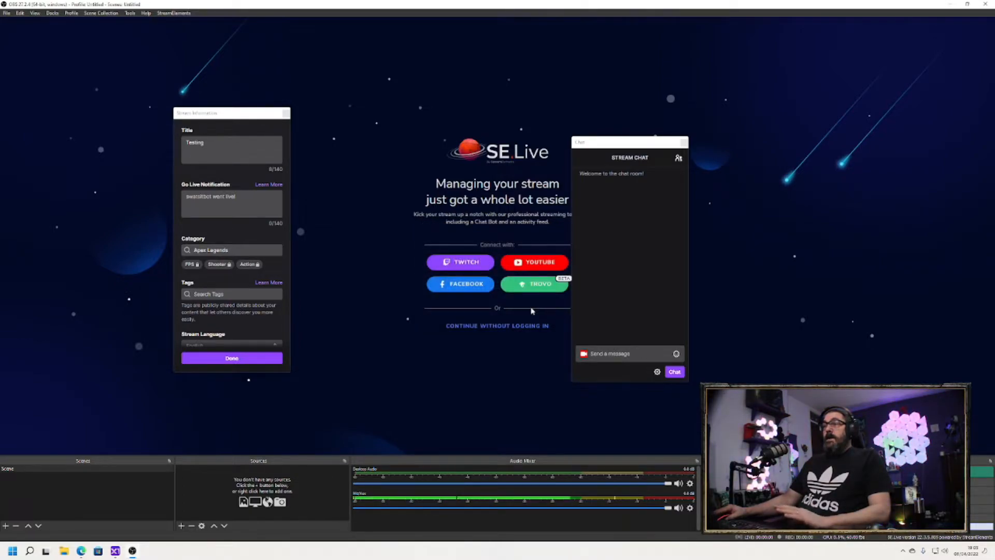
# Un-maximise OBS, dock the Stream Information and Chat panels, then enlarge and reposition the window
pyautogui.click(967, 4)
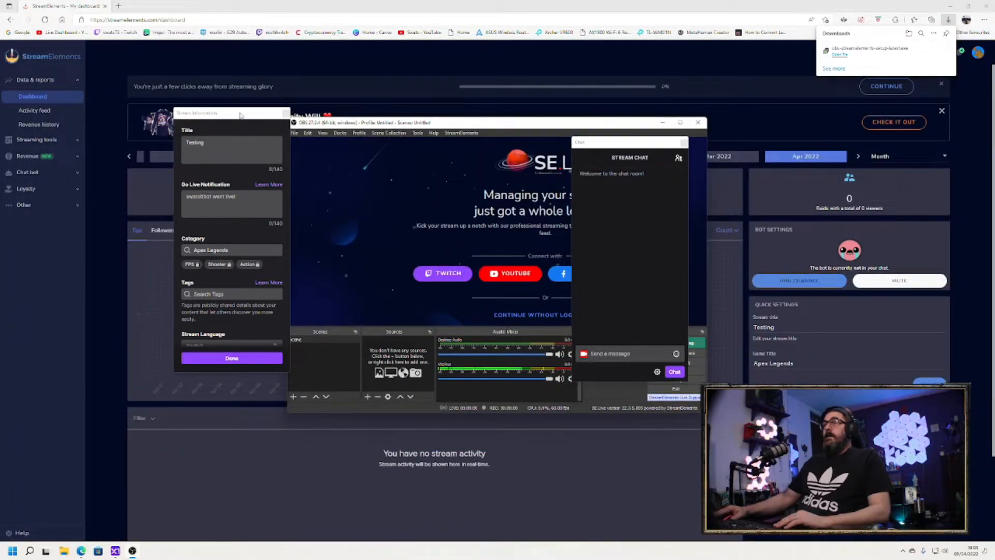
pyautogui.click(236, 117)
pyautogui.moveTo(236, 118); pyautogui.dragTo(300, 145)
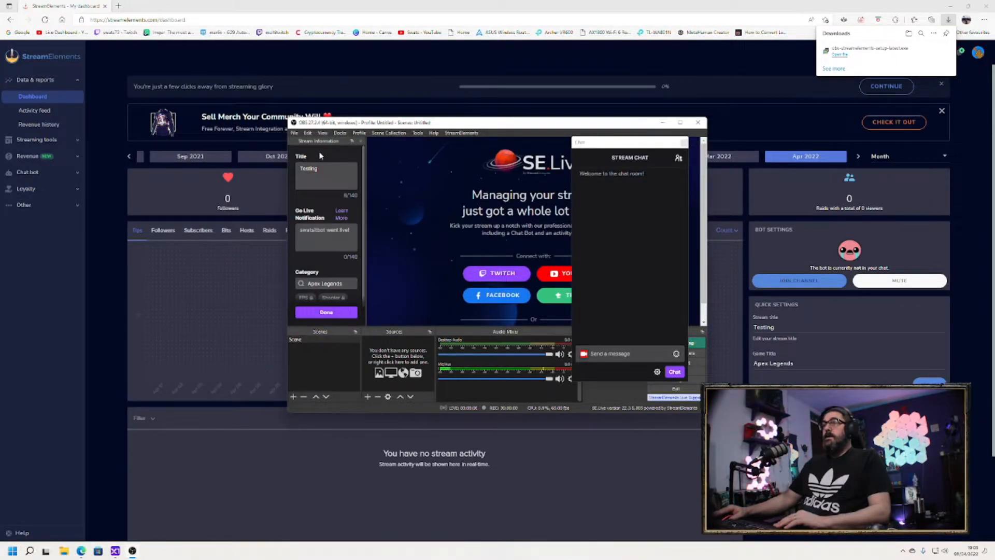
pyautogui.moveTo(627, 142); pyautogui.dragTo(683, 148)
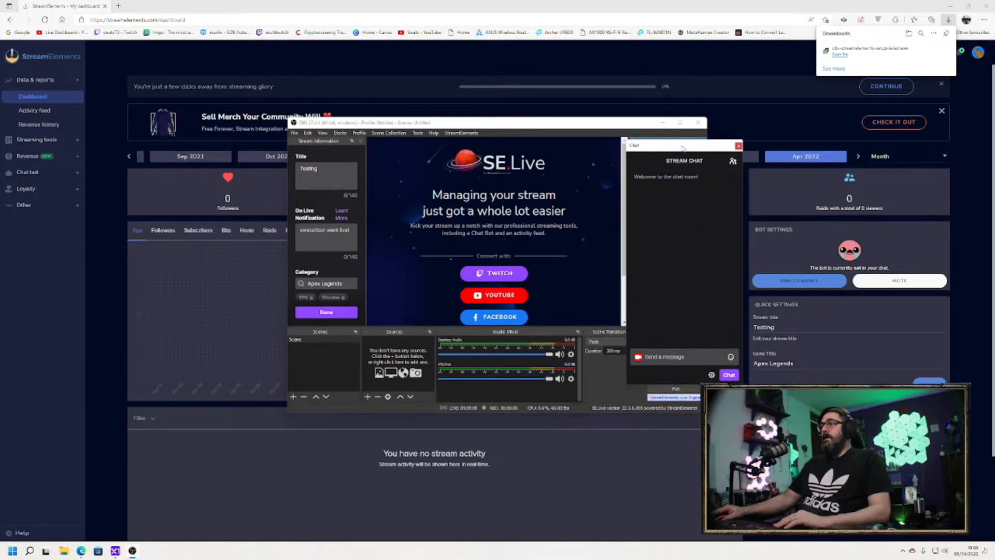
pyautogui.moveTo(682, 149); pyautogui.dragTo(680, 139)
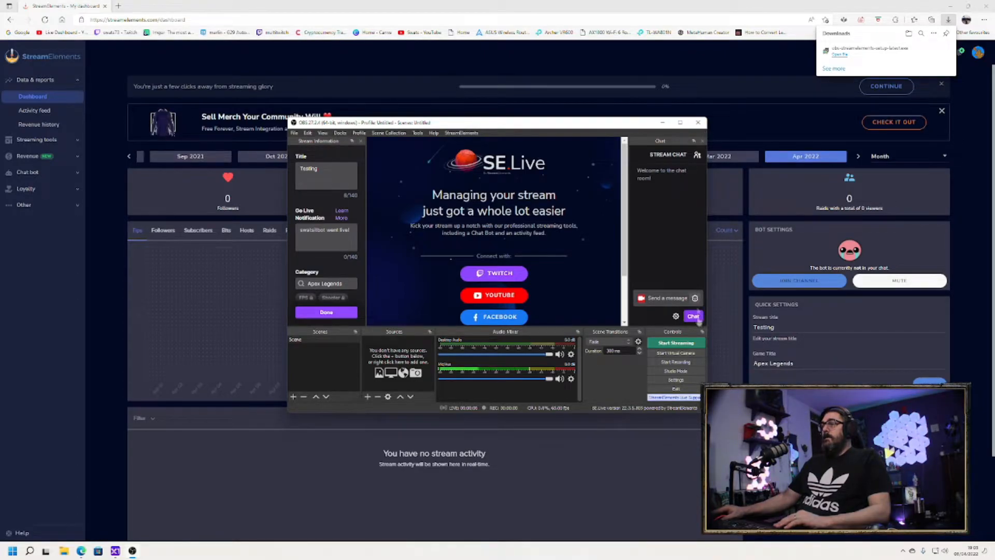
pyautogui.moveTo(707, 413); pyautogui.dragTo(902, 525)
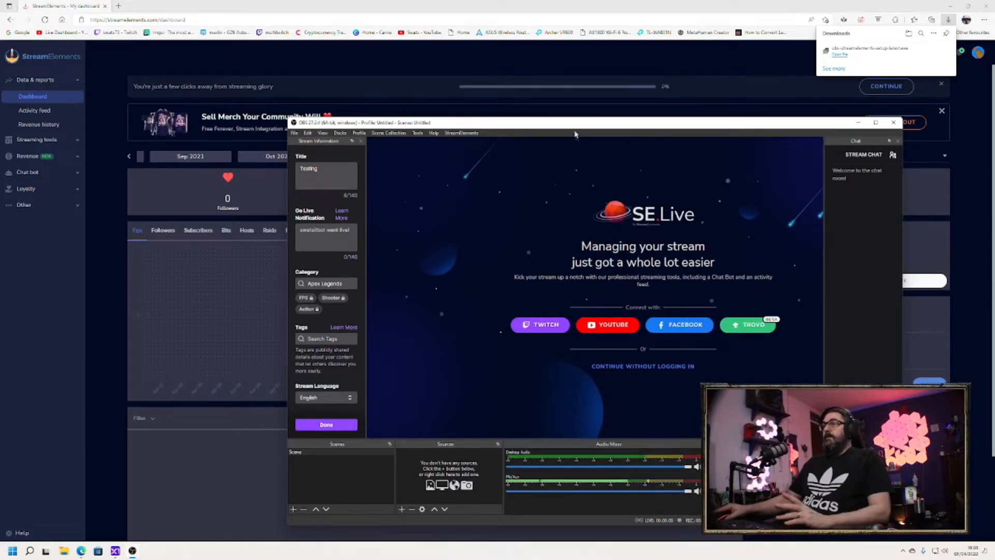
pyautogui.moveTo(576, 126); pyautogui.dragTo(410, 66)
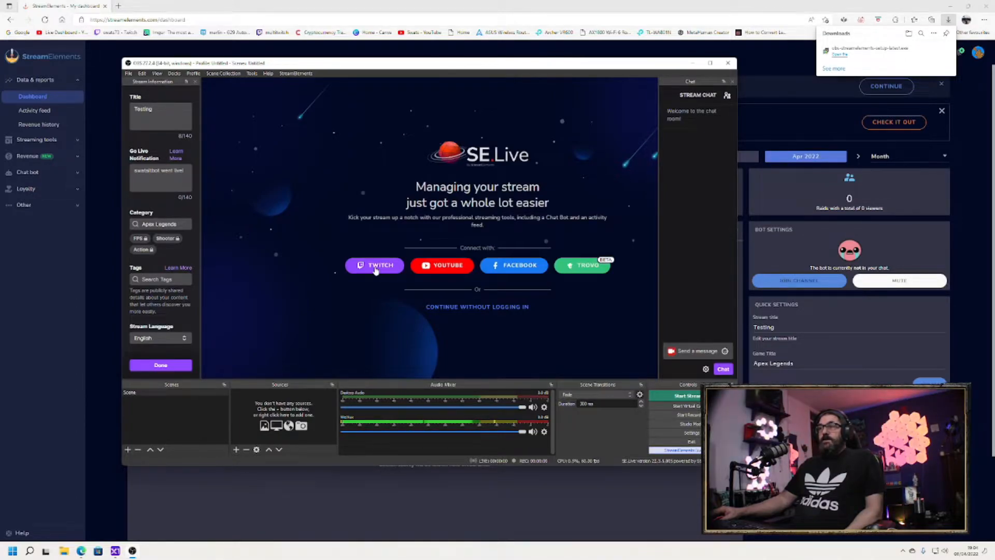
# Connect SE Live to Twitch, accept cookies, and log in with the account username and password
pyautogui.click(374, 269)
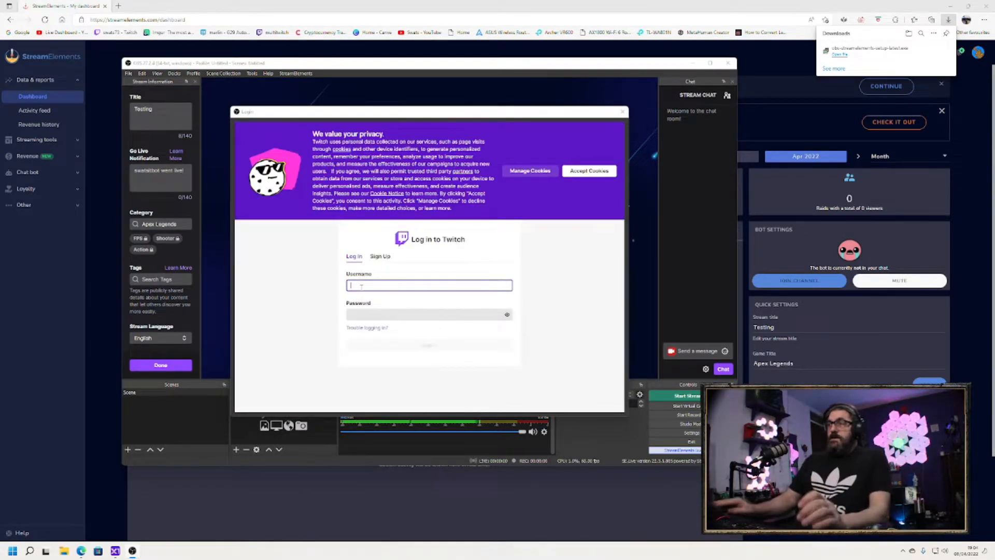
pyautogui.click(589, 170)
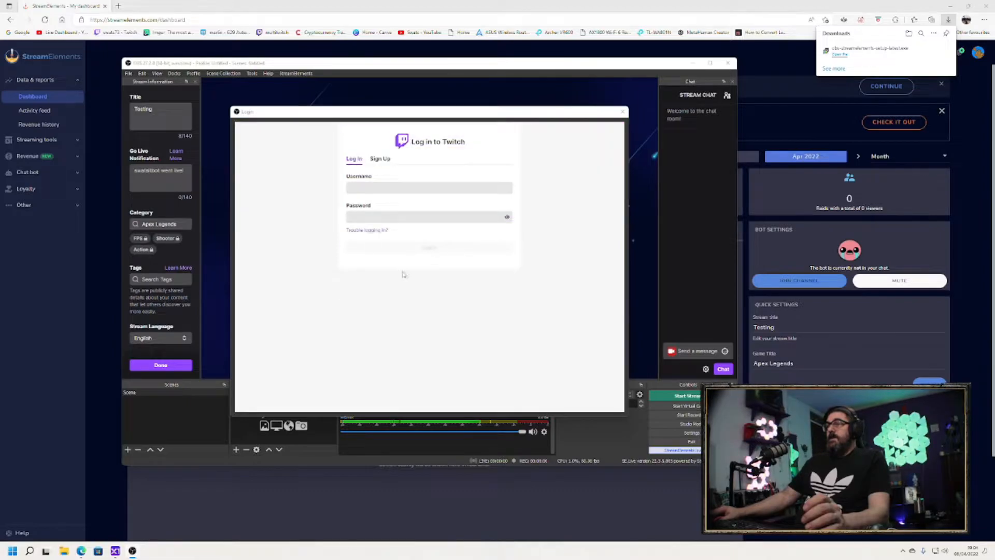
pyautogui.click(363, 188)
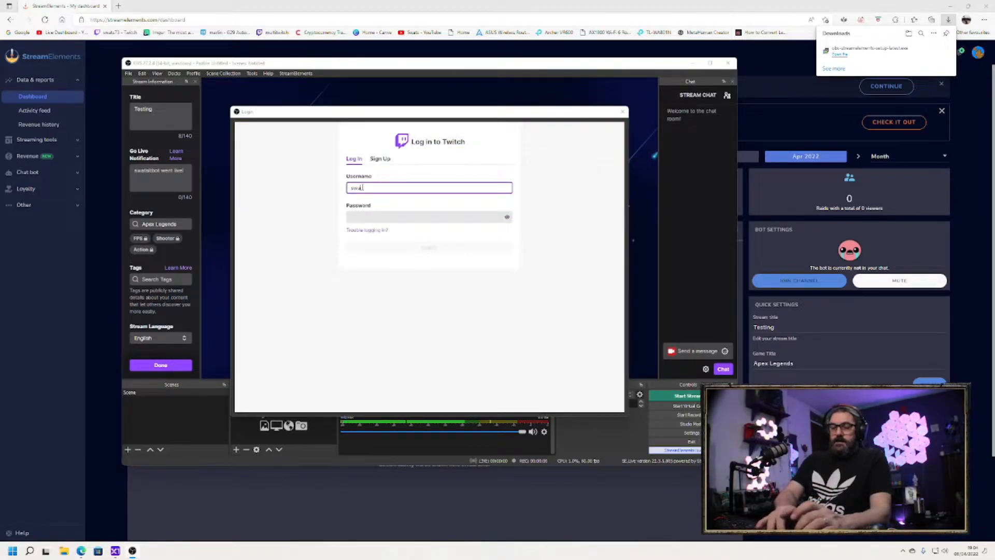
pyautogui.write('swatsi')
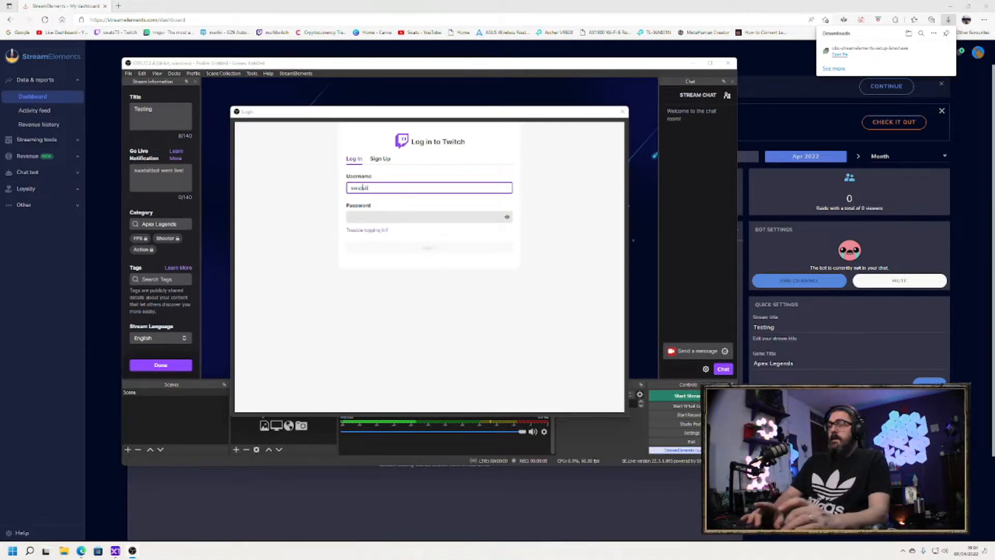
pyautogui.write('tbot')
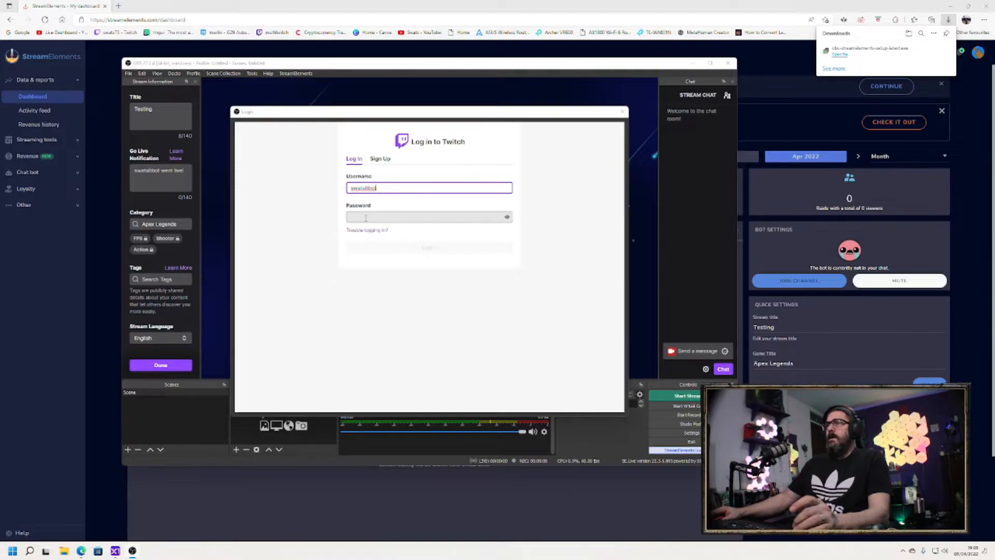
pyautogui.click(359, 218)
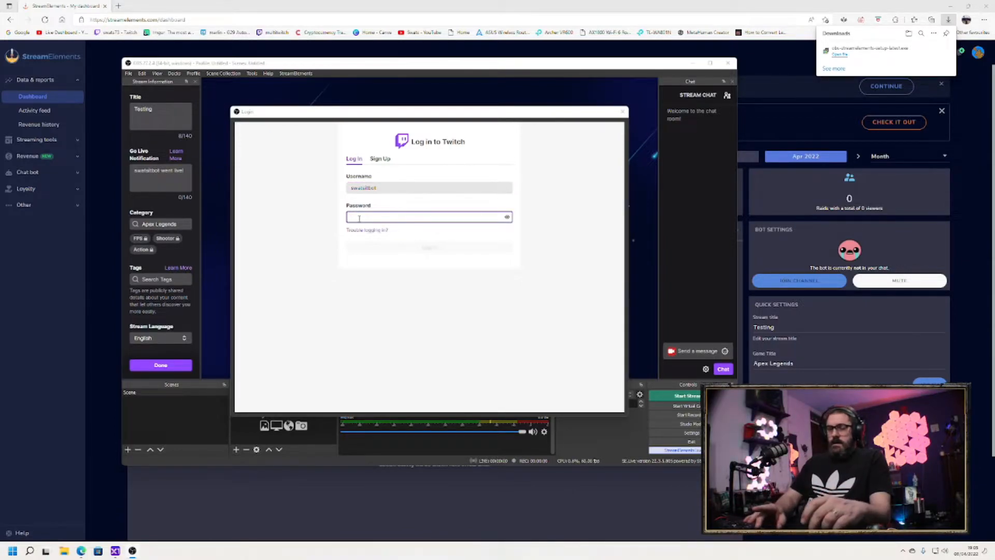
pyautogui.write('••••')
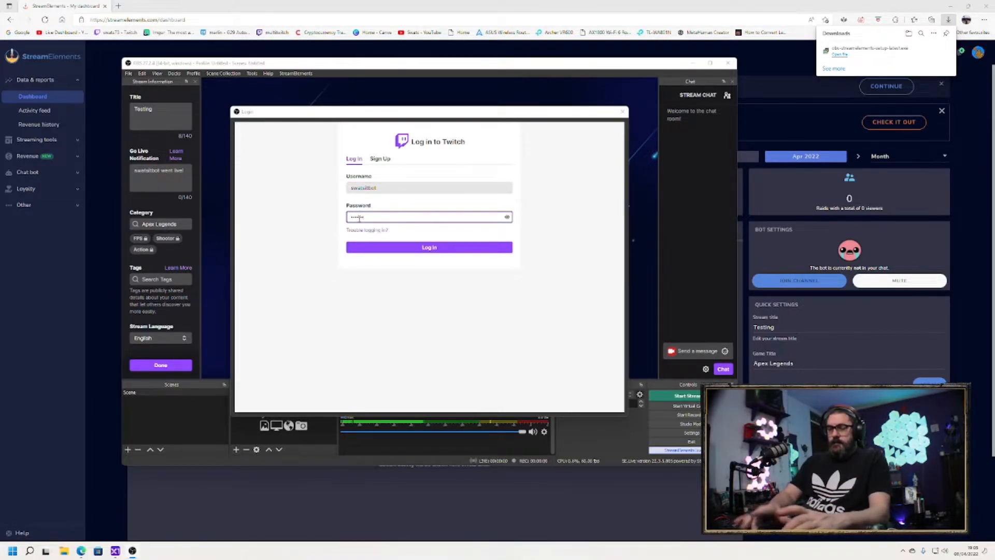
pyautogui.click(407, 249)
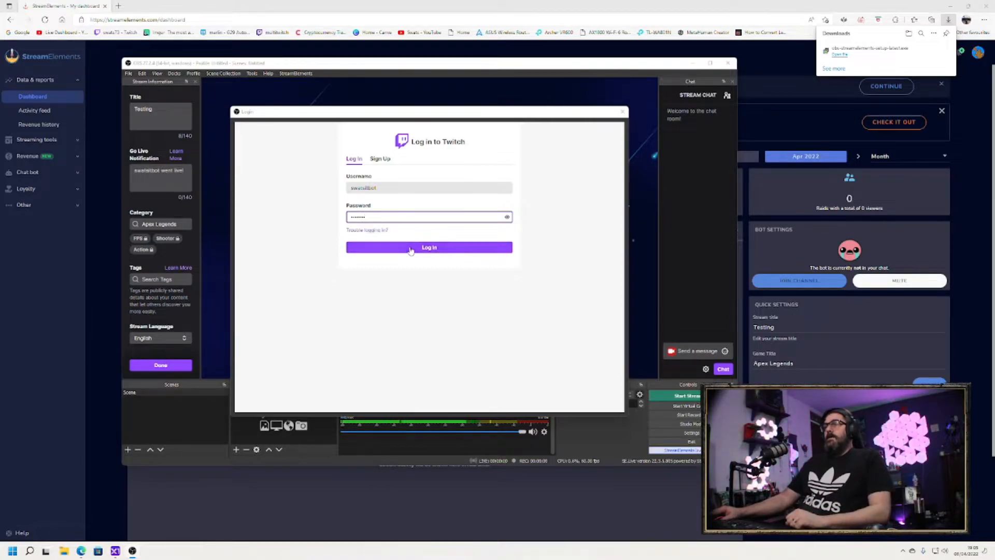
# Submit the two-factor token, remembering this computer for 30 days, and authorize StreamElements
pyautogui.click(349, 231)
pyautogui.click(369, 213)
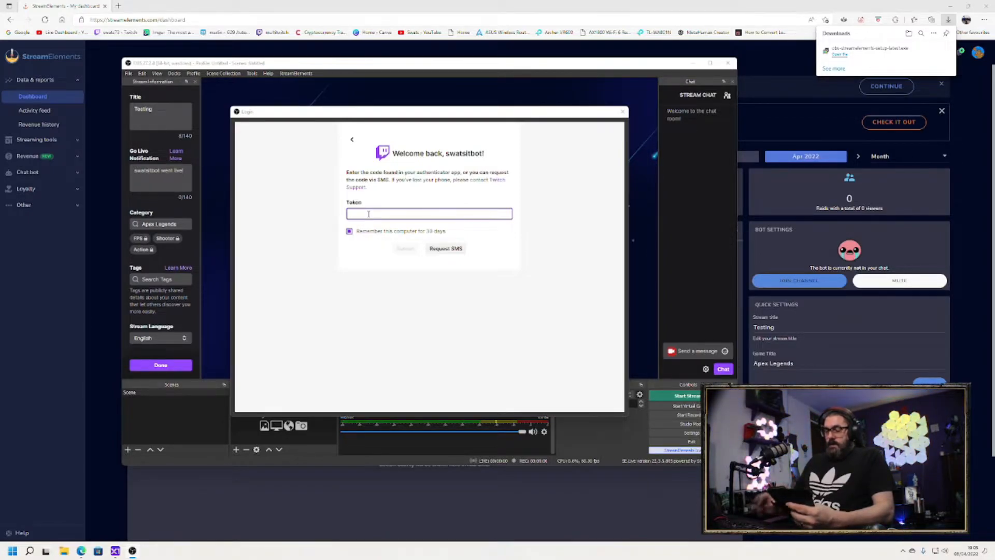
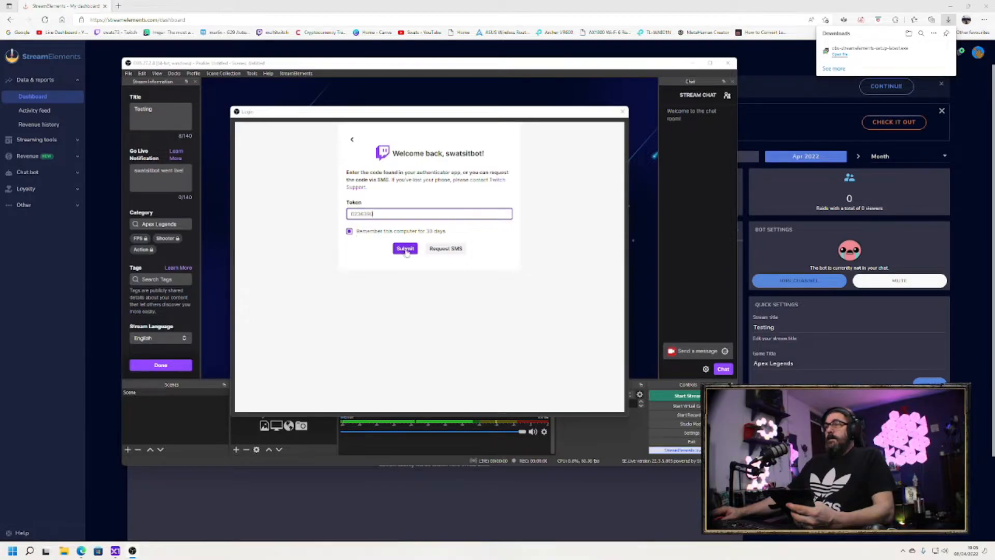
pyautogui.click(406, 249)
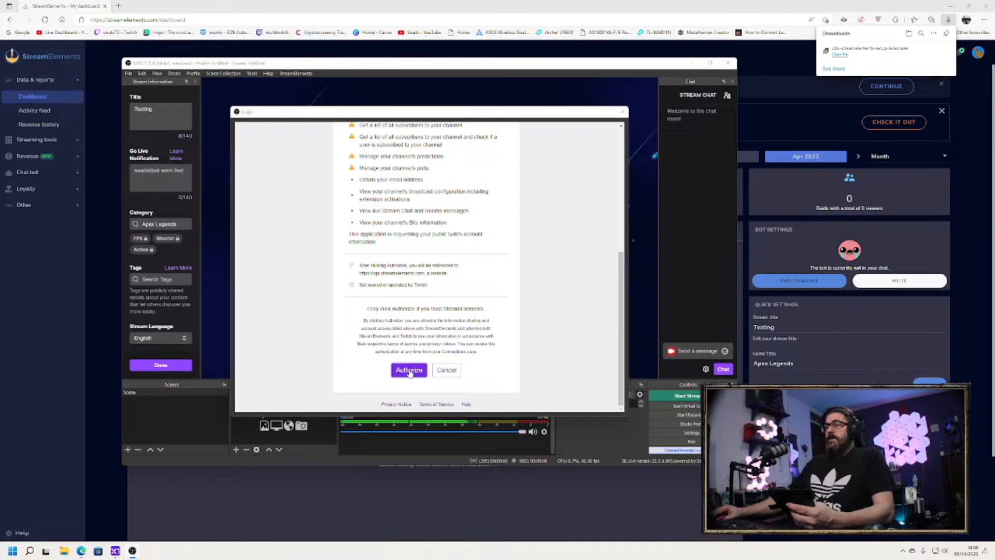
pyautogui.click(409, 370)
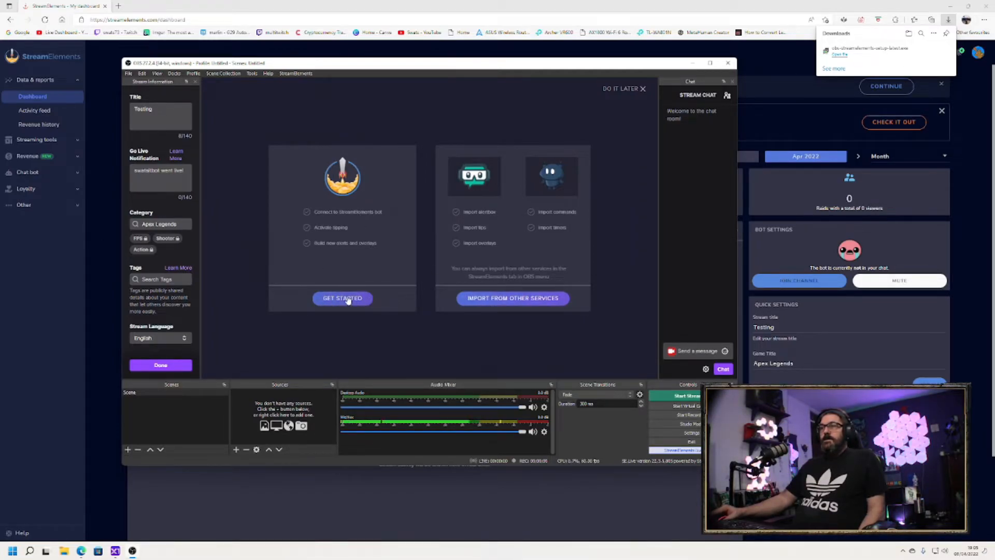
# Get past the StreamElements setup wizard to the SE Live workspace and close the Twitch browse window
pyautogui.click(157, 363)
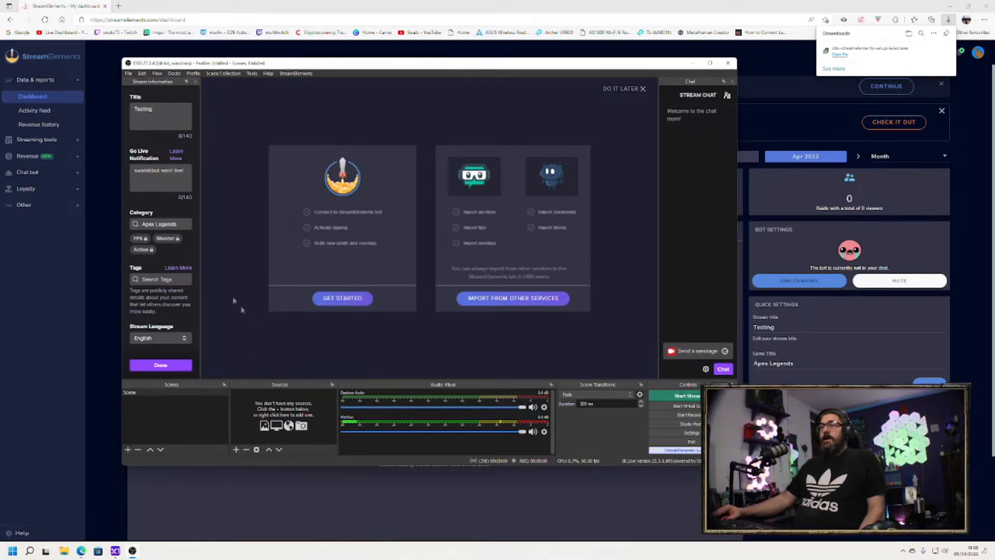
pyautogui.click(643, 89)
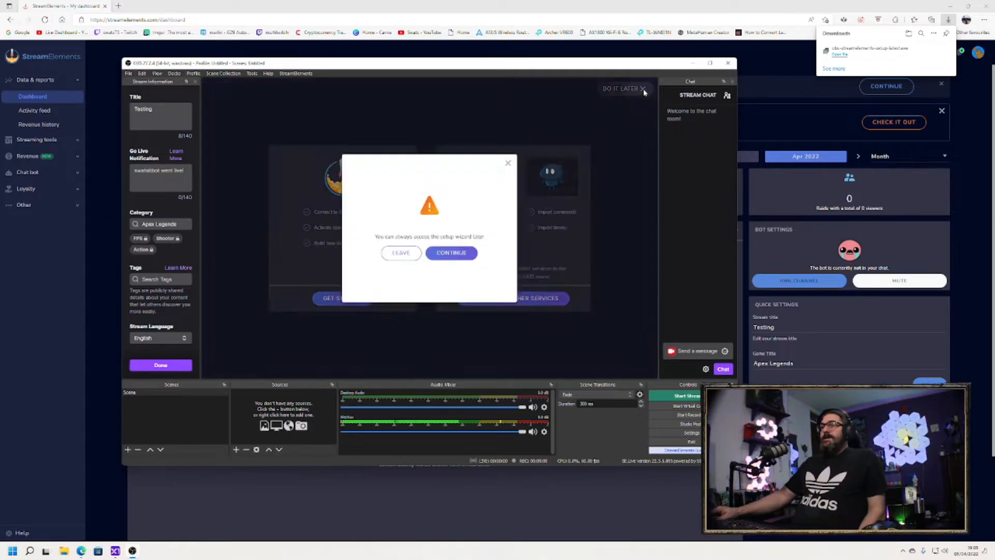
pyautogui.click(452, 254)
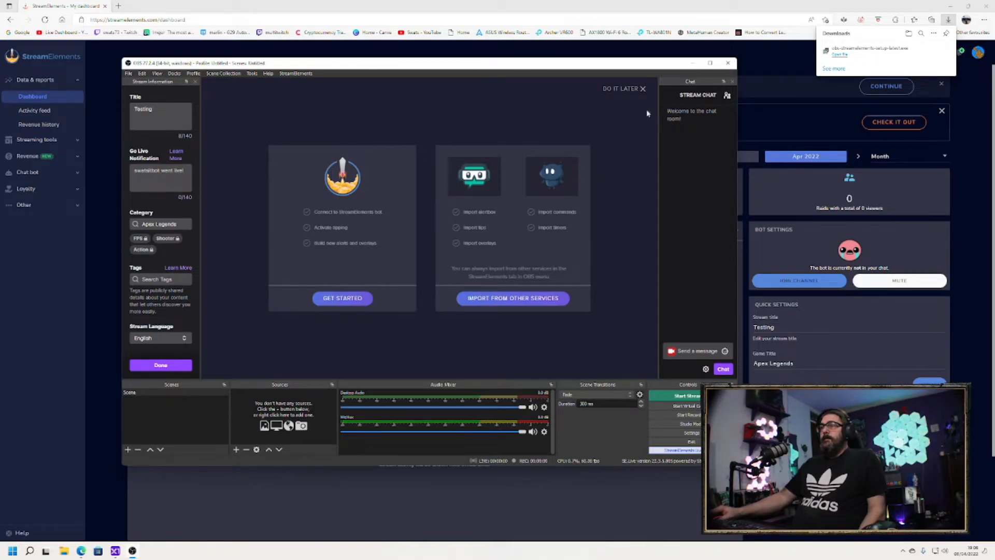
pyautogui.click(643, 89)
pyautogui.click(451, 252)
pyautogui.click(386, 284)
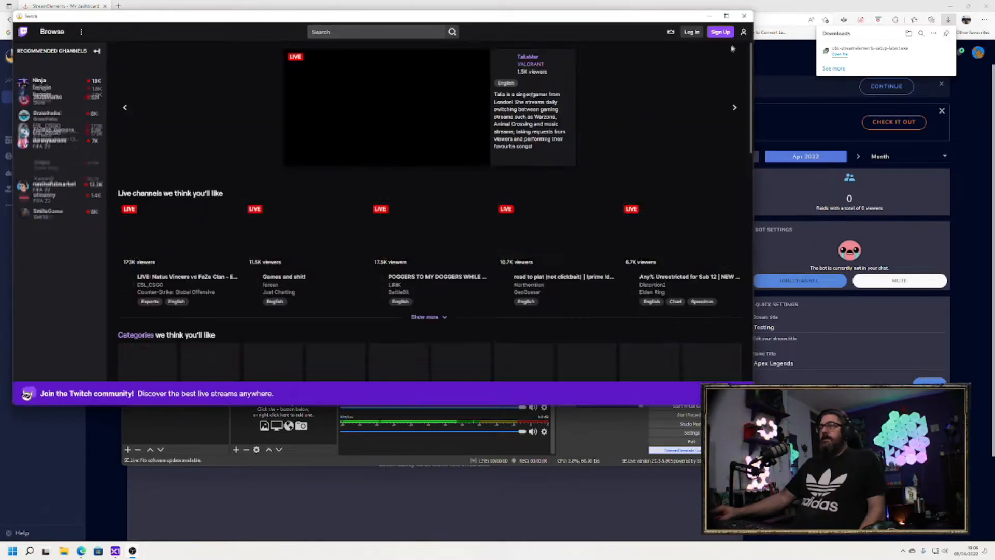
pyautogui.click(744, 16)
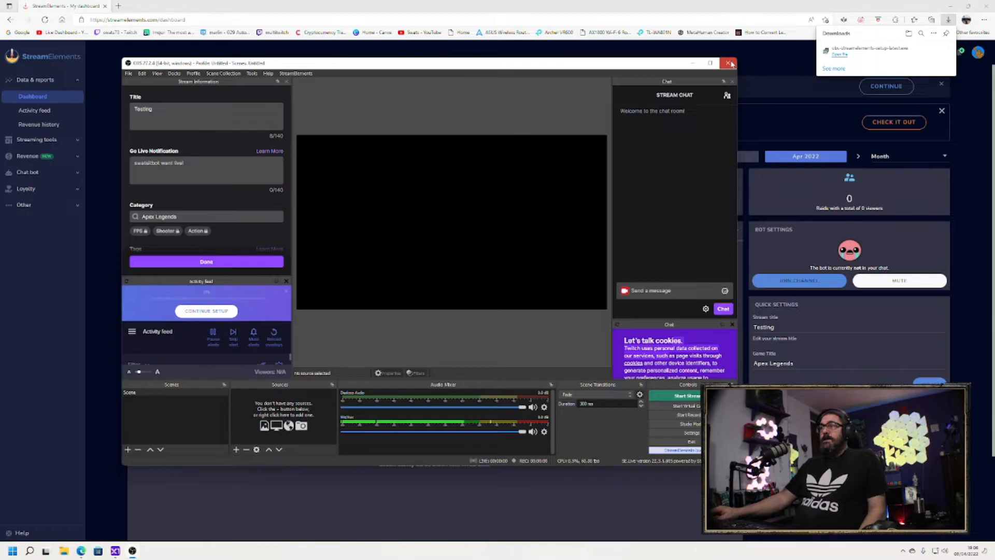
# Close OBS Studio and the StreamElements dashboard browser, then start a fresh Microsoft Edge window
pyautogui.click(730, 63)
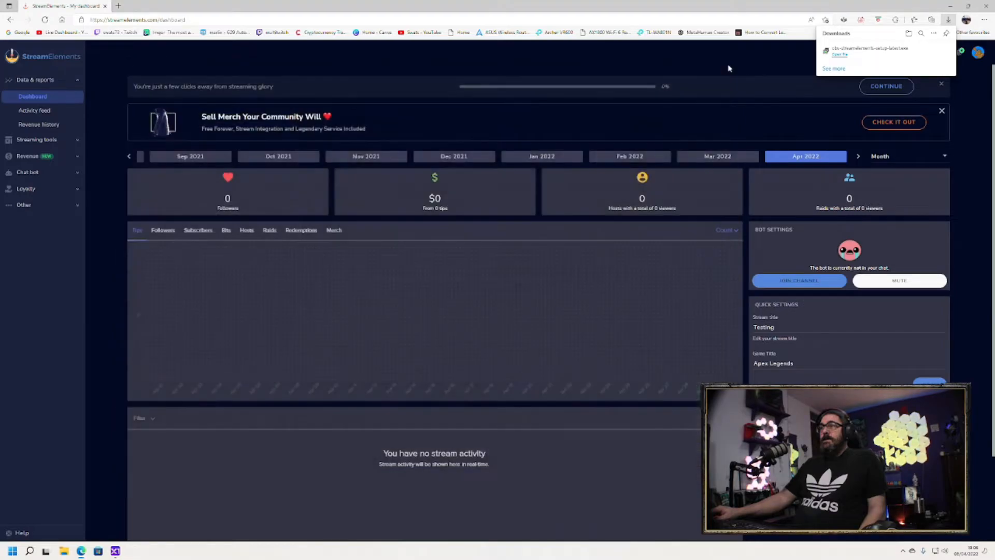
pyautogui.click(989, 8)
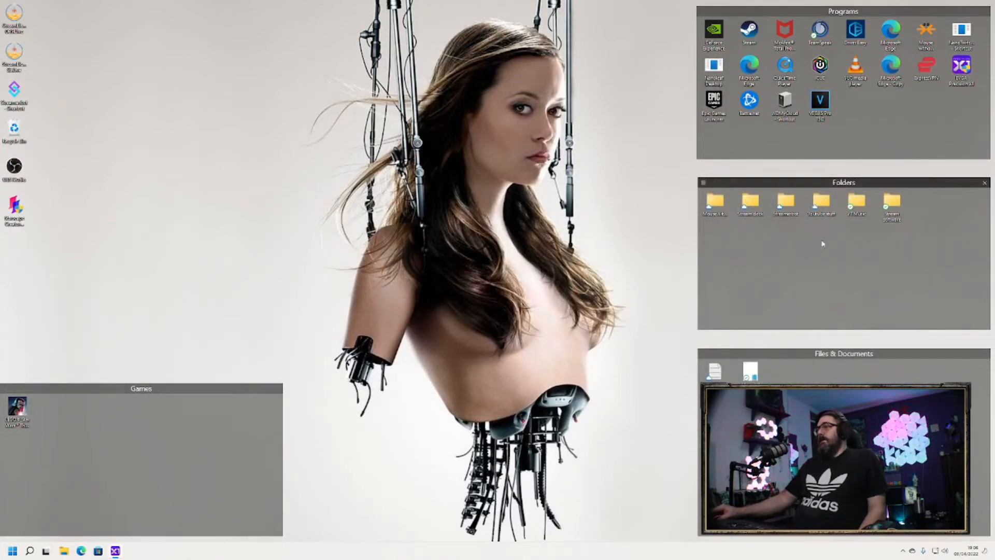
pyautogui.click(81, 550)
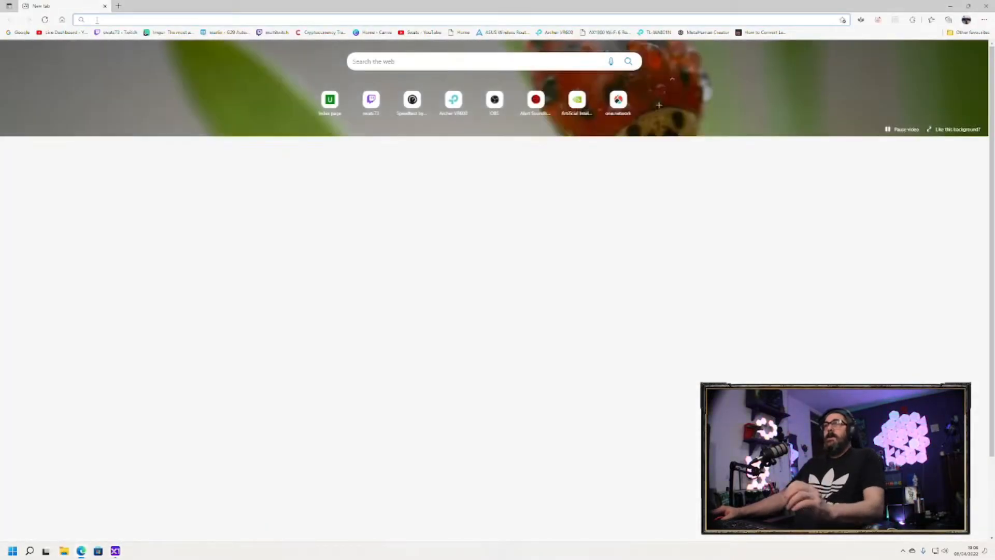
# Navigate Edge to streamer.bot
pyautogui.click(97, 20)
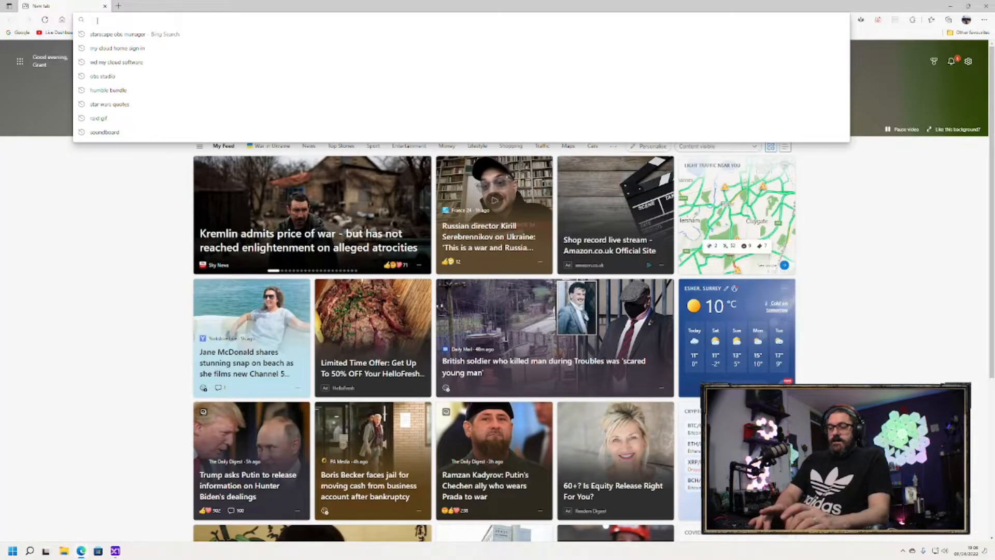
pyautogui.write('stream')
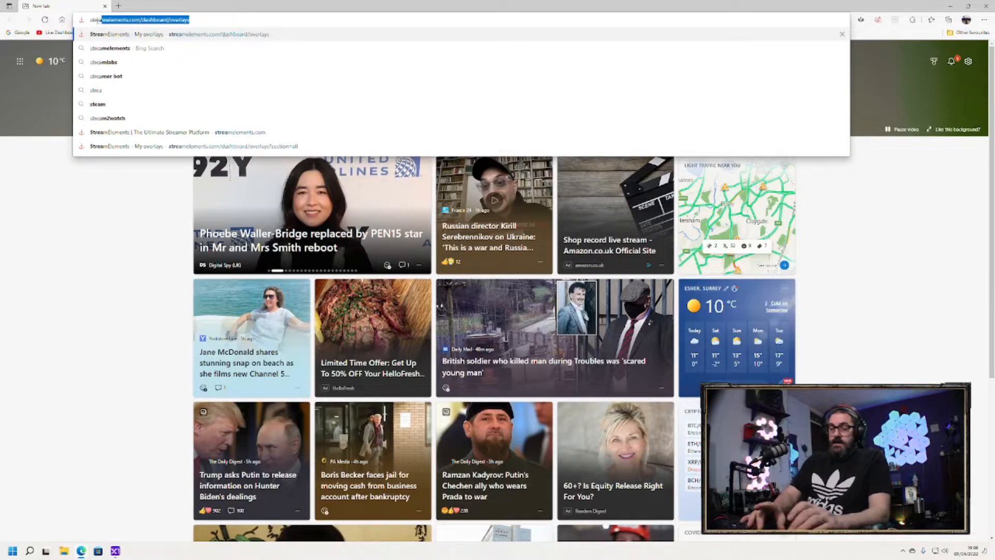
pyautogui.write('er')
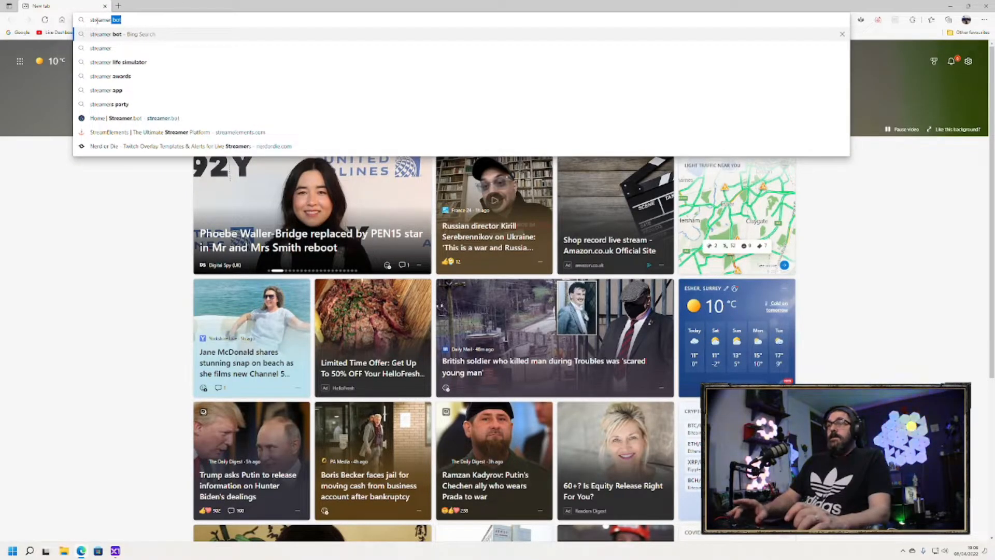
pyautogui.write('.')
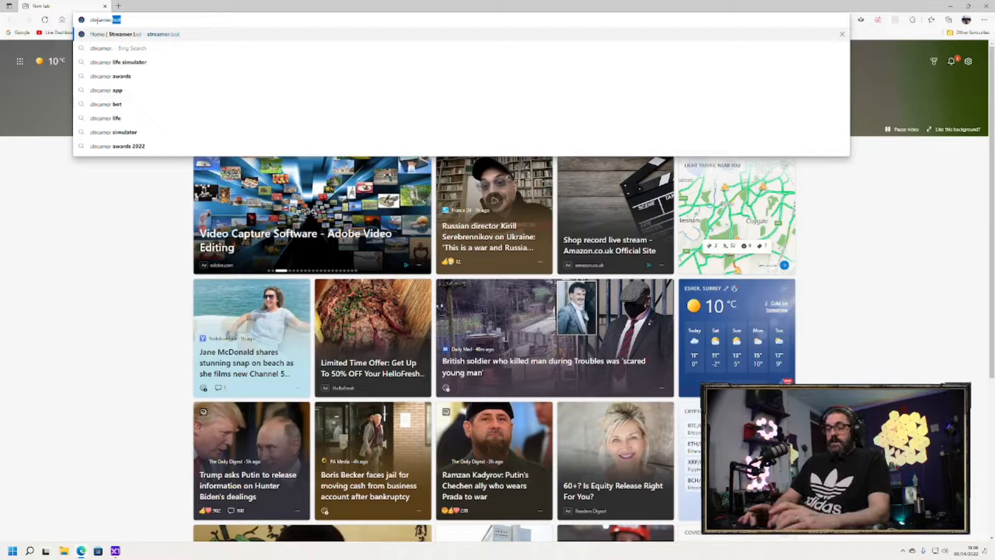
pyautogui.write('bot')
pyautogui.press('Return')
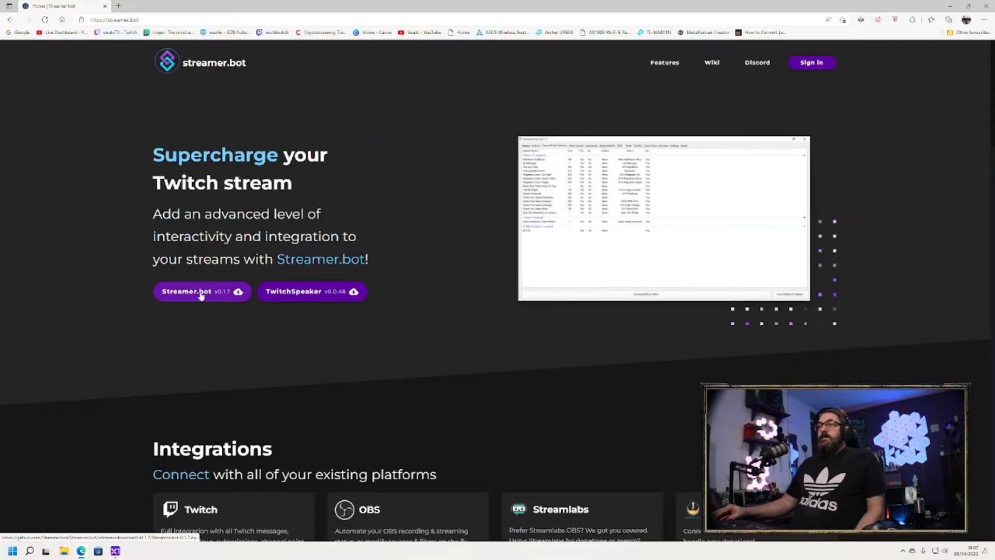
# Download the Streamer.bot v0.1.7 release and close Edge
pyautogui.click(201, 292)
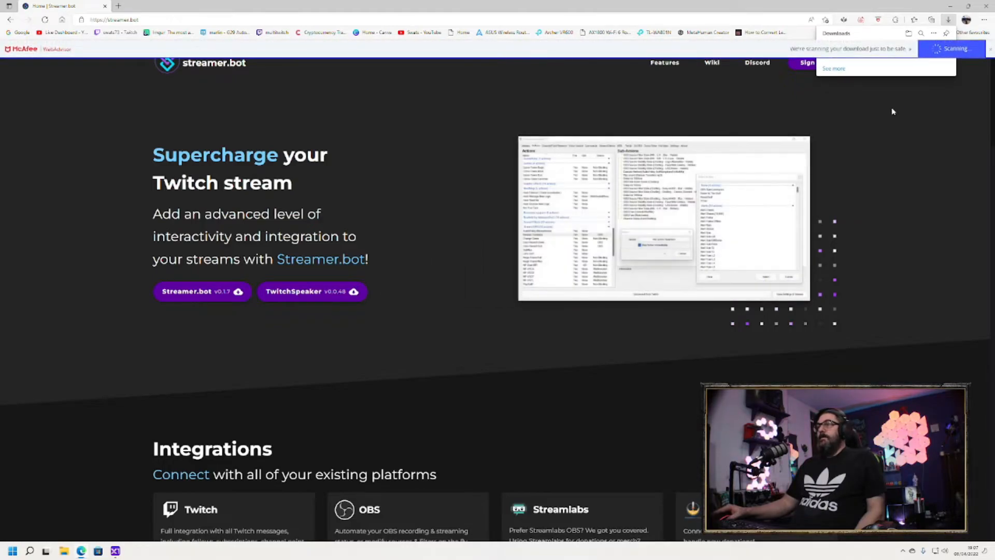
pyautogui.click(986, 6)
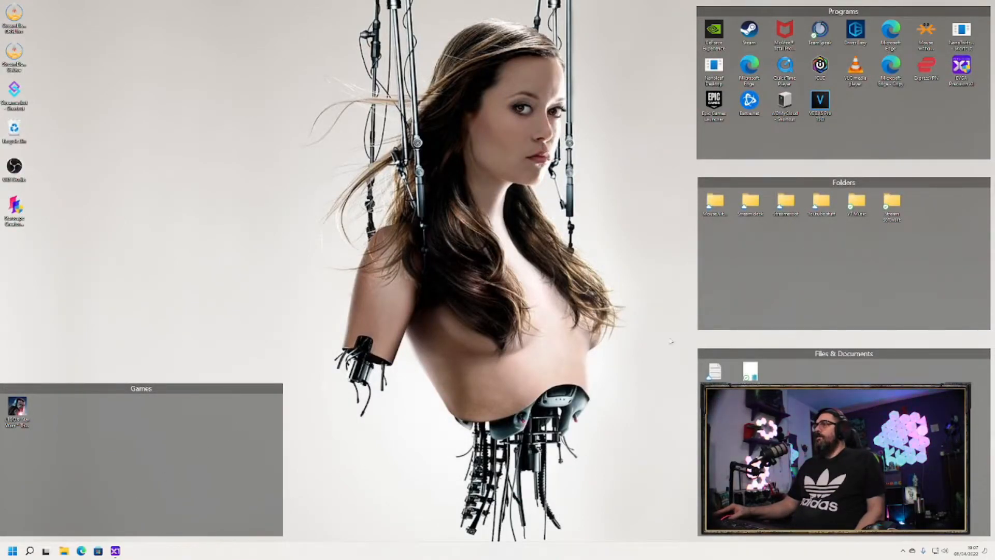
# Delete the old Streamer.bot folder from the Youtube stuff folder
pyautogui.doubleClick(822, 202)
pyautogui.rightClick(410, 232)
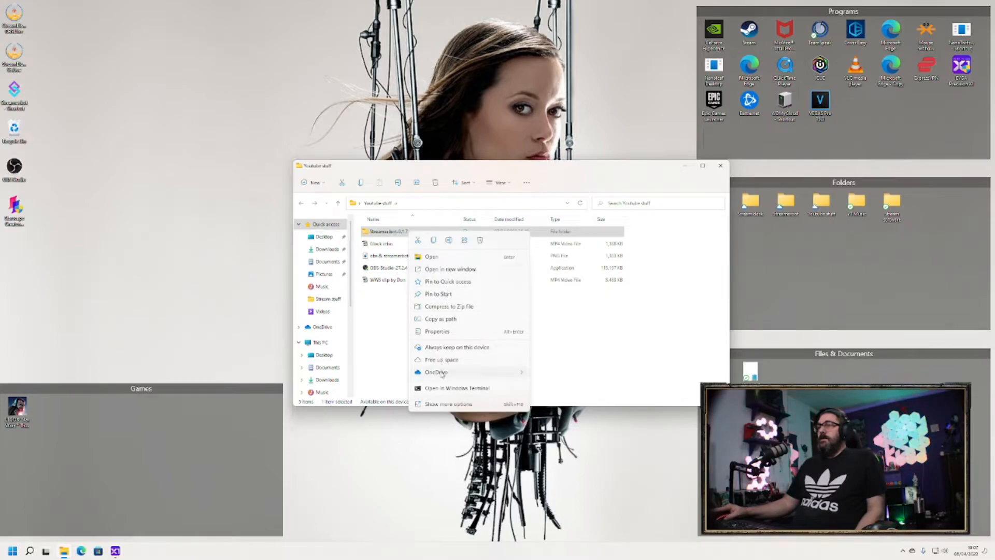
pyautogui.click(482, 245)
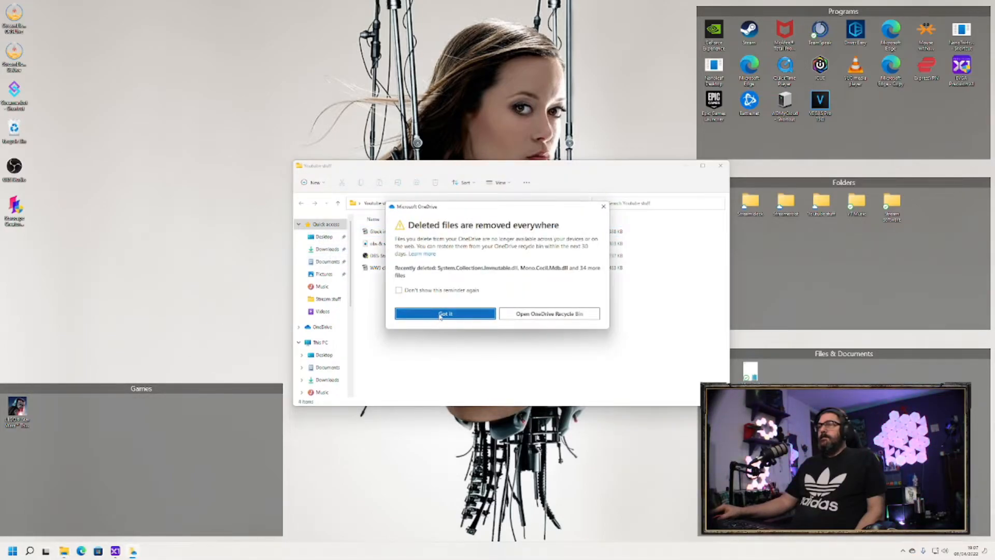
pyautogui.click(440, 315)
# Extract the Streamer.bot-0.1.7 (1) archive in Downloads to its suggested folder and review its files
pyautogui.click(325, 249)
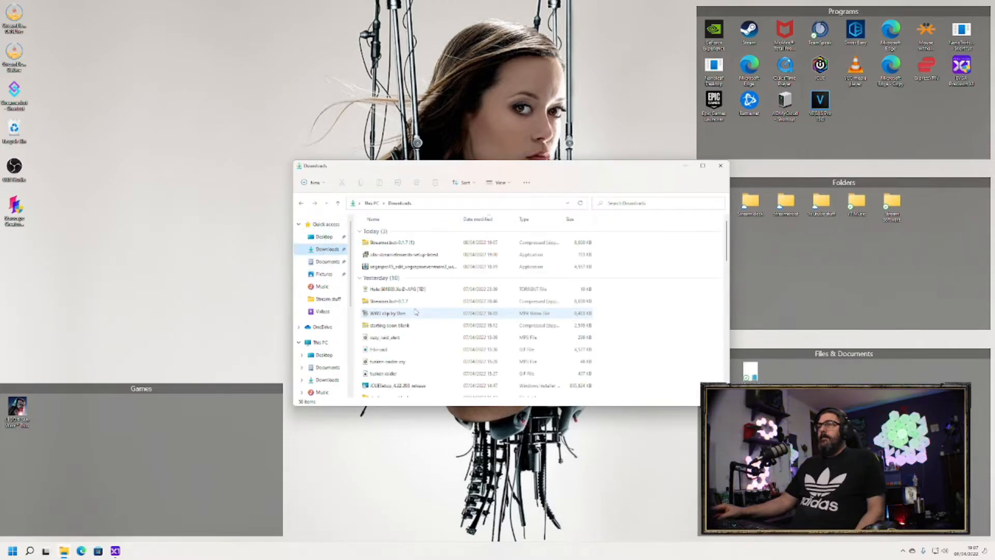
pyautogui.rightClick(390, 245)
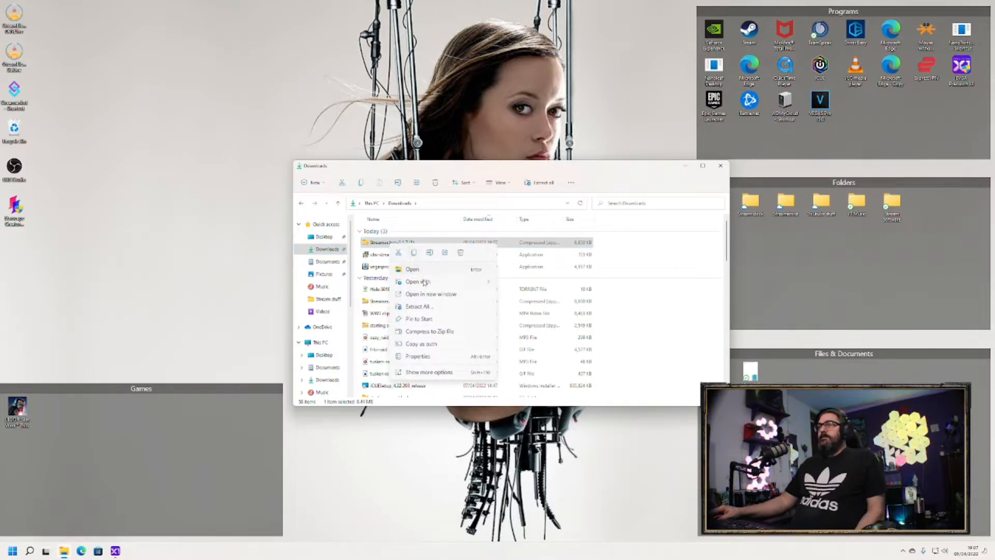
pyautogui.click(419, 306)
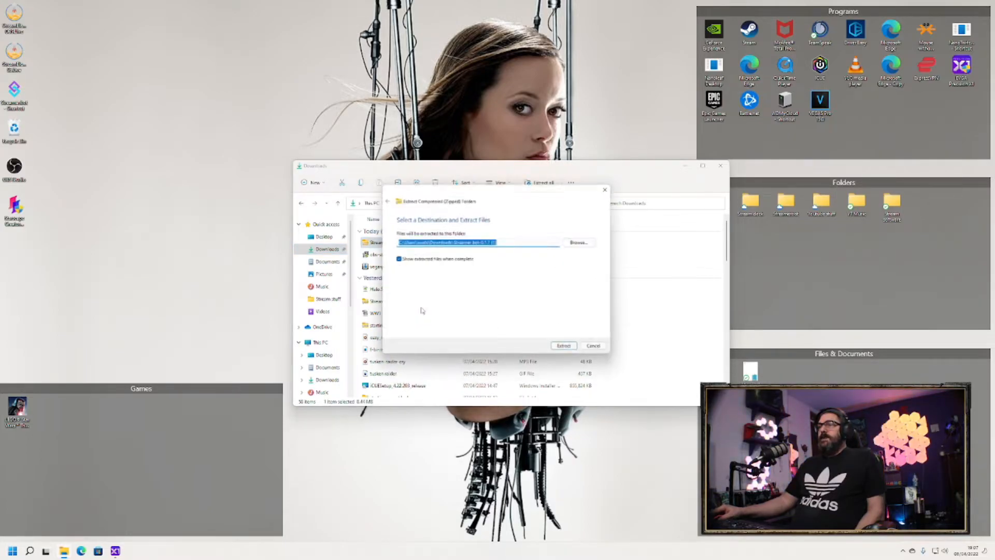
pyautogui.click(568, 349)
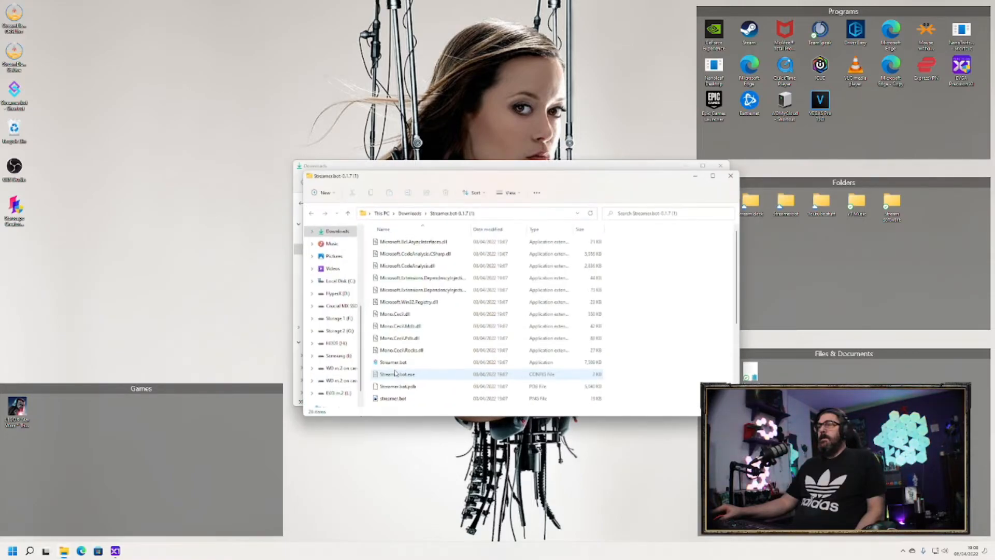
pyautogui.scroll(-4, 440, 345)
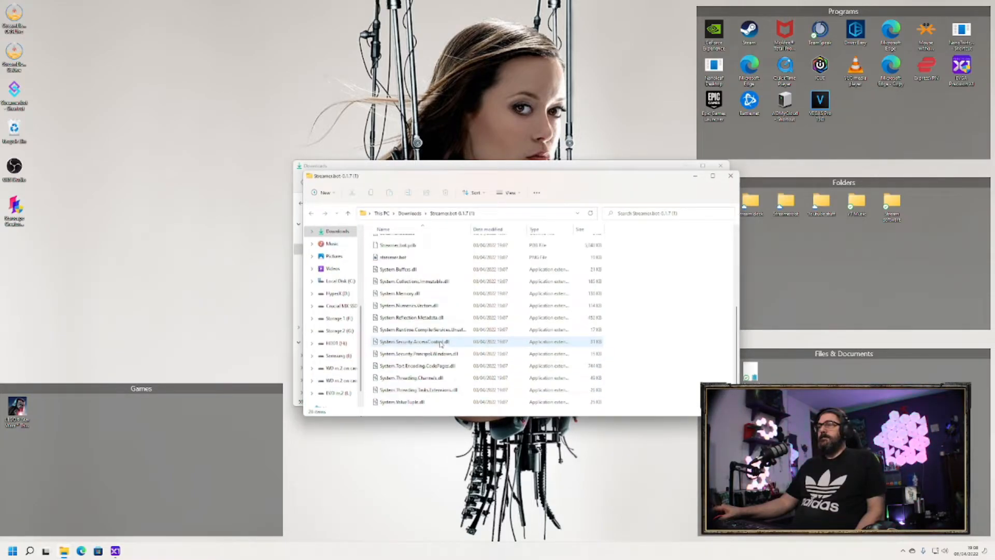
pyautogui.scroll(4, 440, 344)
pyautogui.scroll(-4, 438, 307)
pyautogui.scroll(4, 437, 310)
pyautogui.scroll(-4, 437, 311)
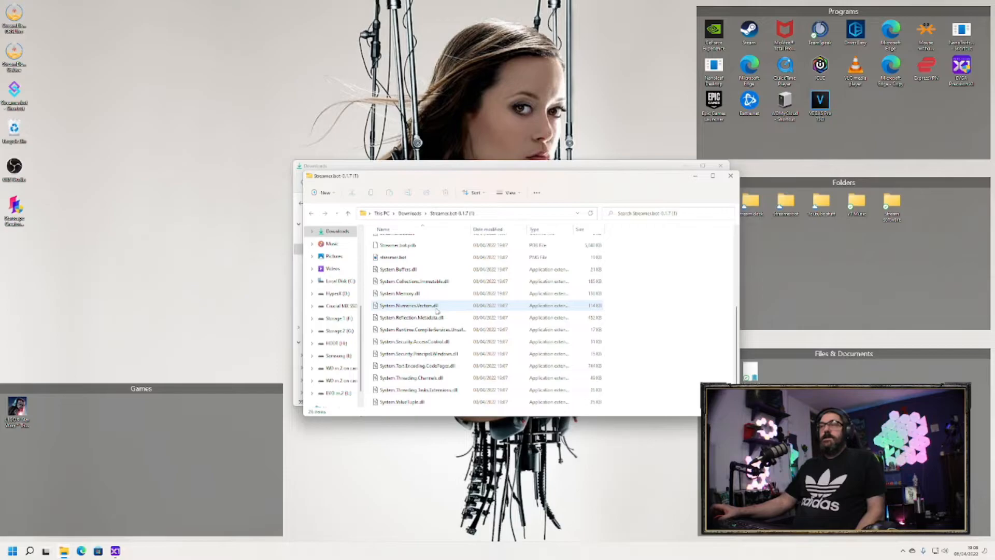
pyautogui.scroll(3, 437, 310)
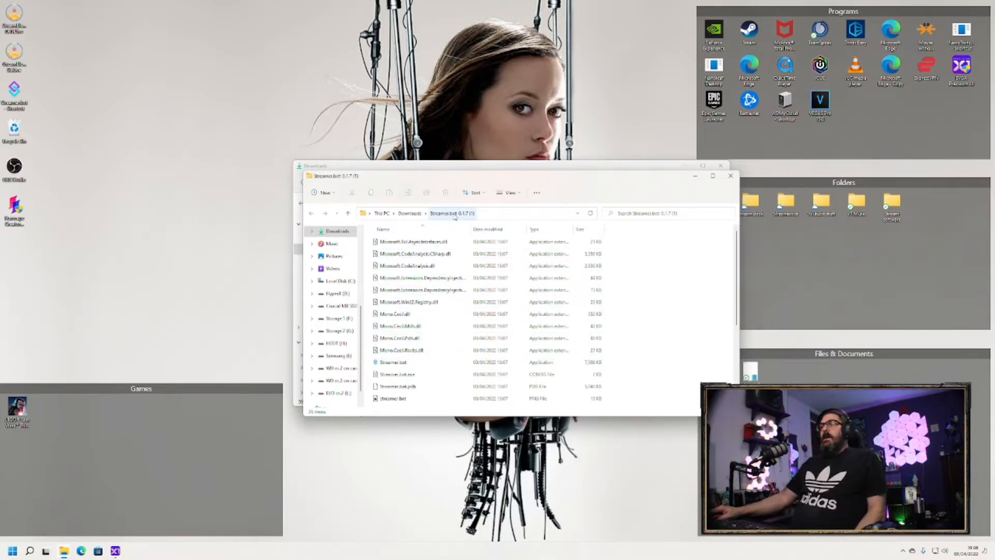
pyautogui.click(412, 213)
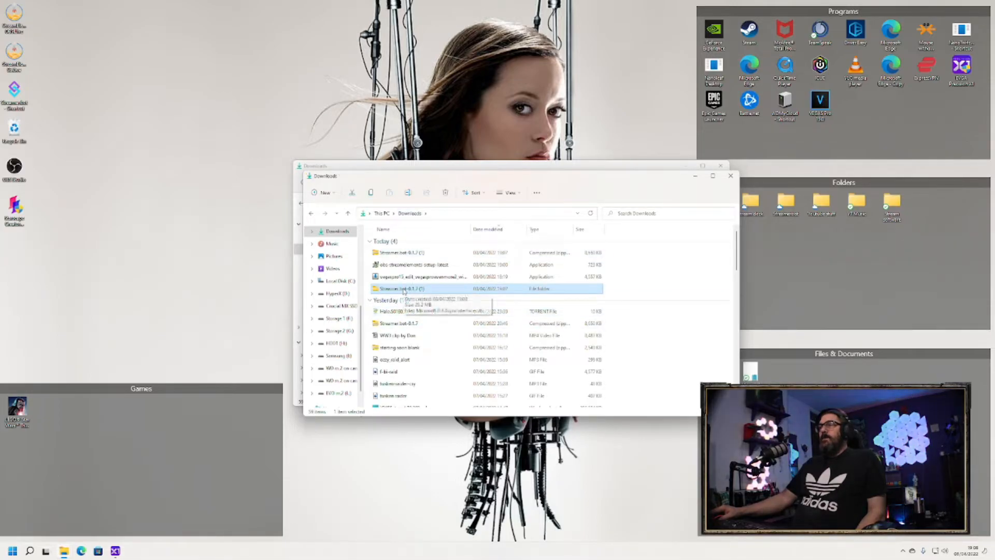
# Move the extracted Streamer.bot folder into Youtube stuff and close the Downloads window
pyautogui.moveTo(404, 292); pyautogui.dragTo(820, 203)
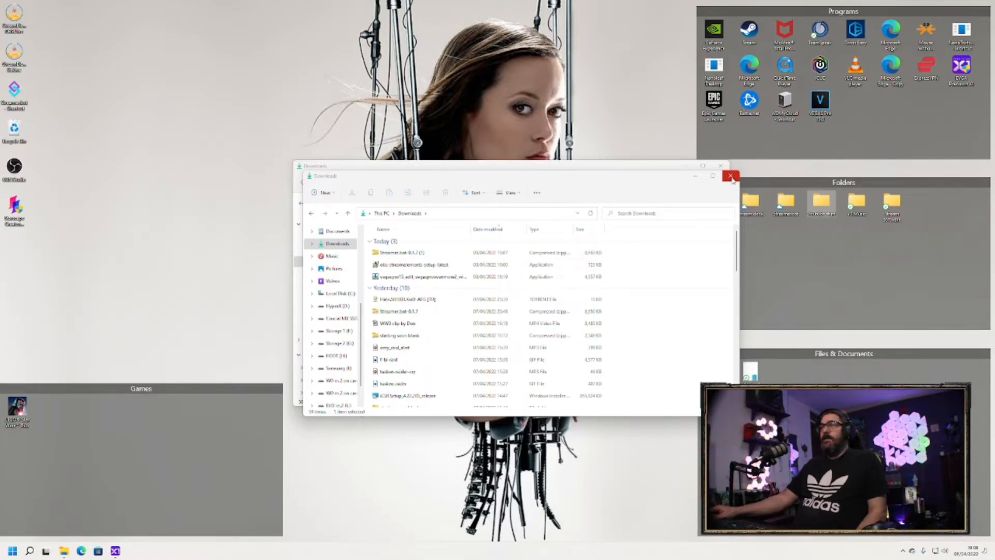
pyautogui.click(721, 166)
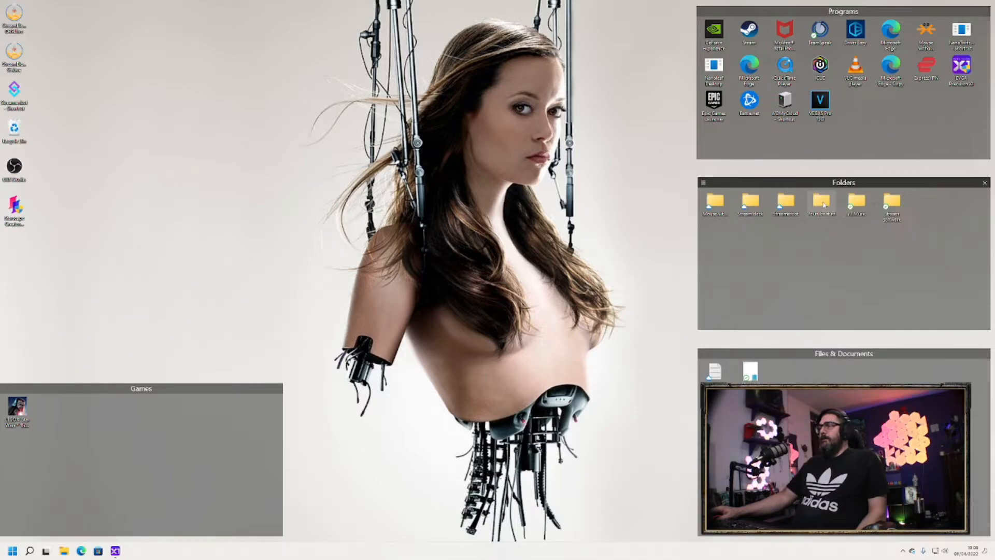
# Open the Youtube stuff folder and relaunch OBS Studio from its desktop icon
pyautogui.doubleClick(824, 204)
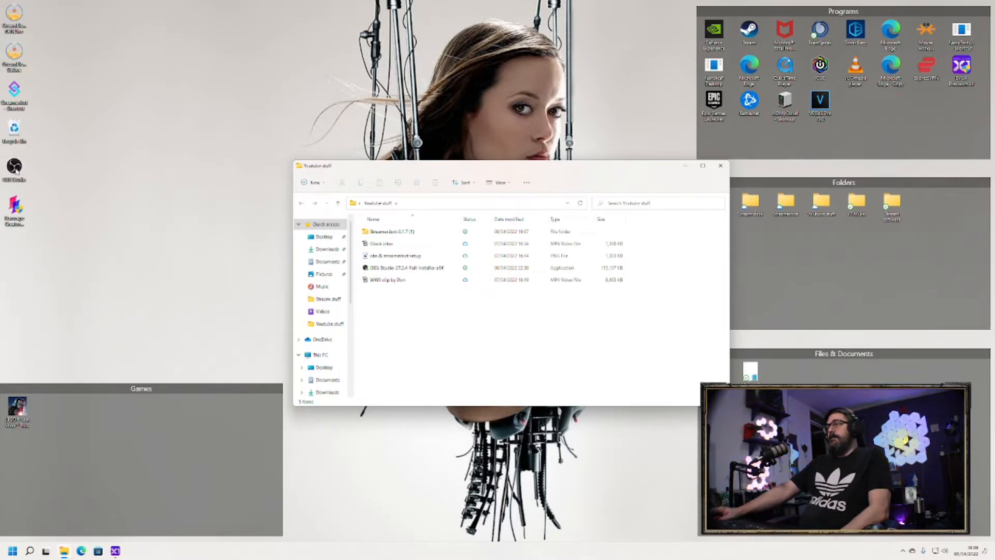
pyautogui.doubleClick(14, 167)
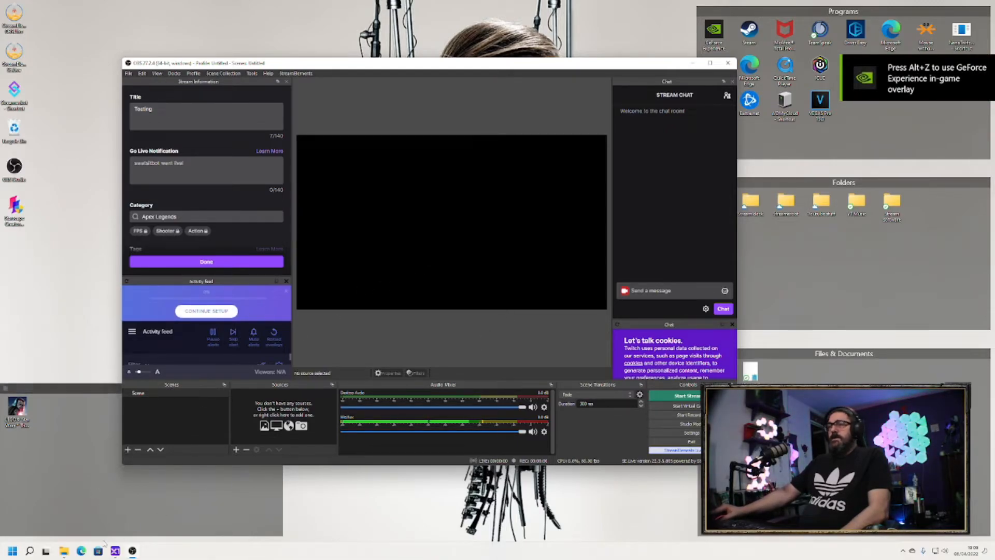
# Launch Streamer.bot.exe from the Streamer.bot-0.1.7 (1) folder, running it past the SmartScreen warning
pyautogui.click(63, 551)
pyautogui.click(395, 233)
pyautogui.doubleClick(395, 233)
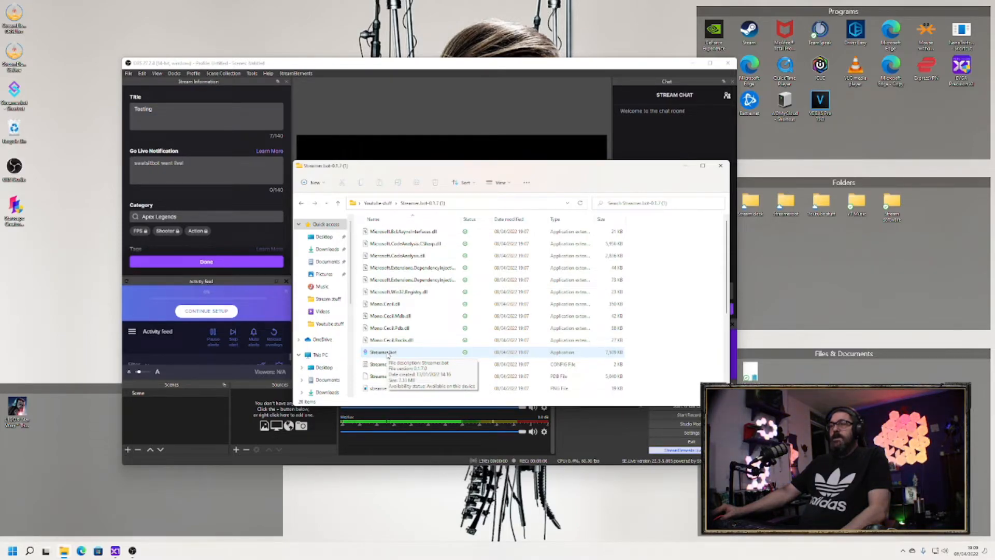
pyautogui.click(388, 355)
pyautogui.doubleClick(388, 352)
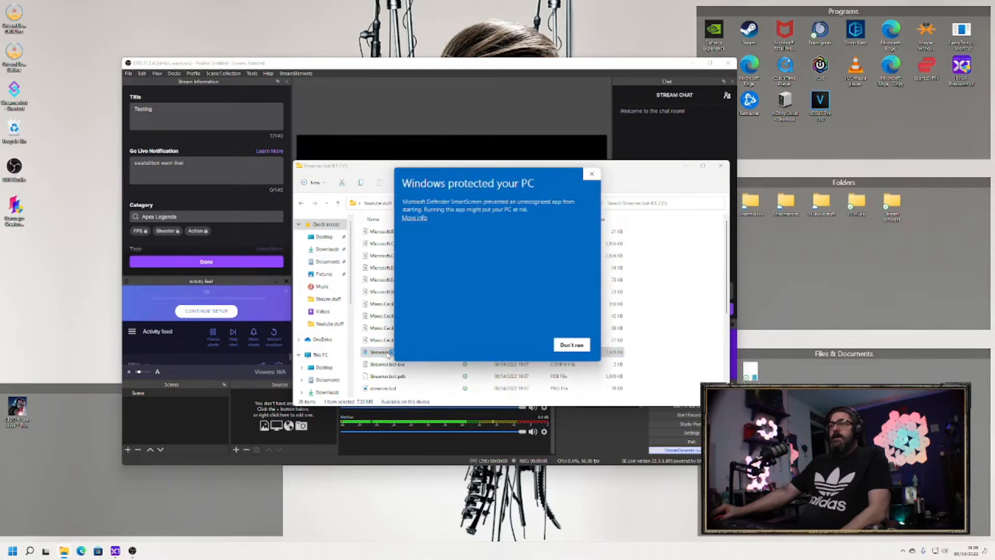
pyautogui.click(410, 218)
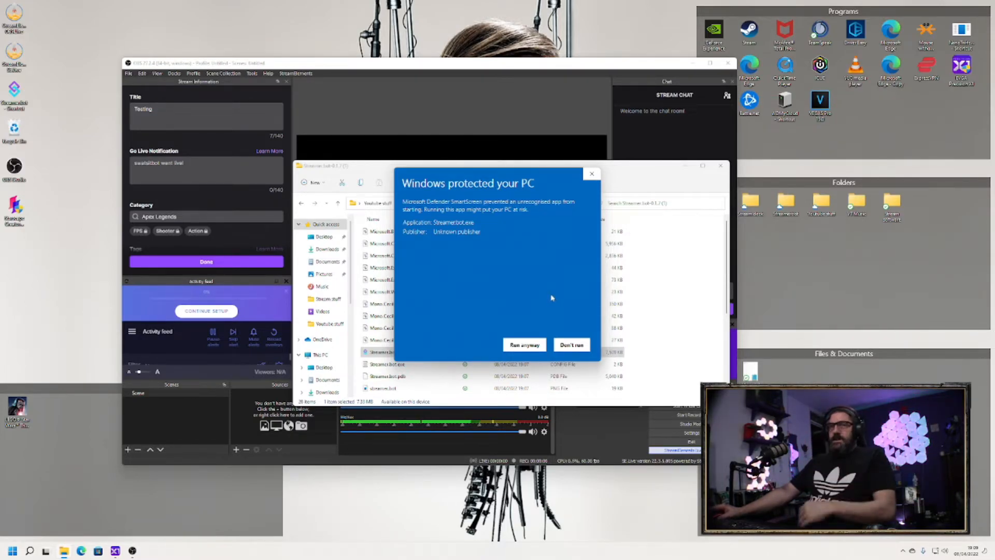
pyautogui.click(524, 345)
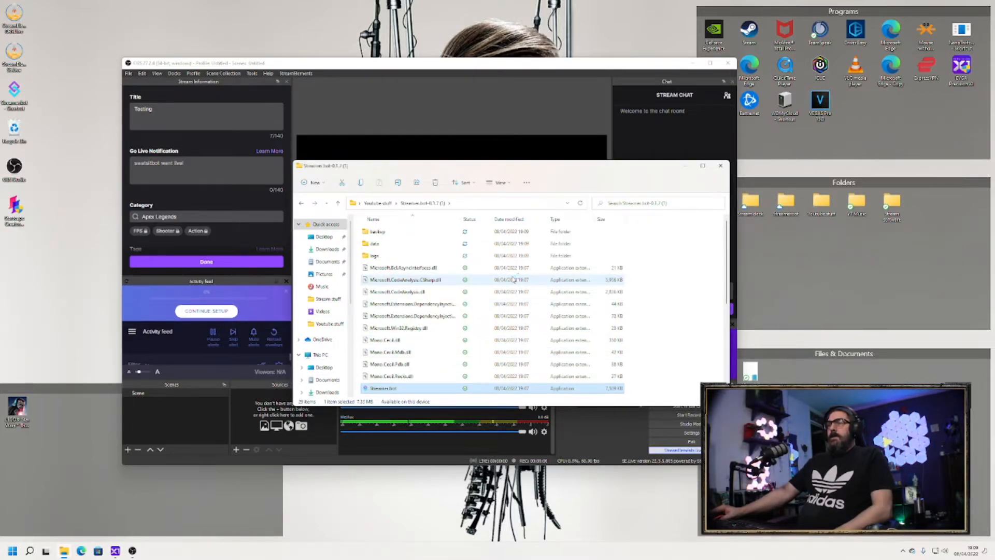
# Close the Explorer window and show Streamer.bot's OBS connections page
pyautogui.click(721, 167)
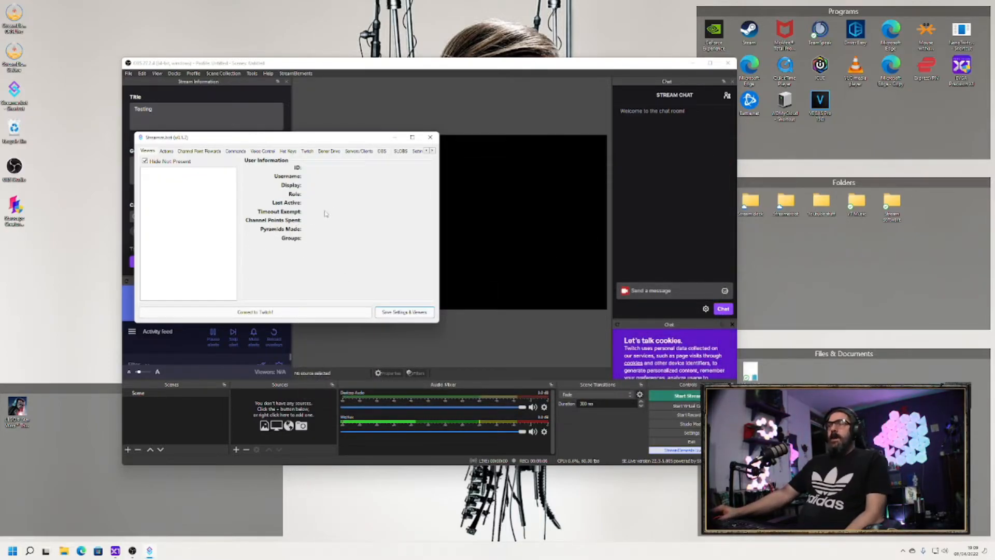
pyautogui.click(382, 151)
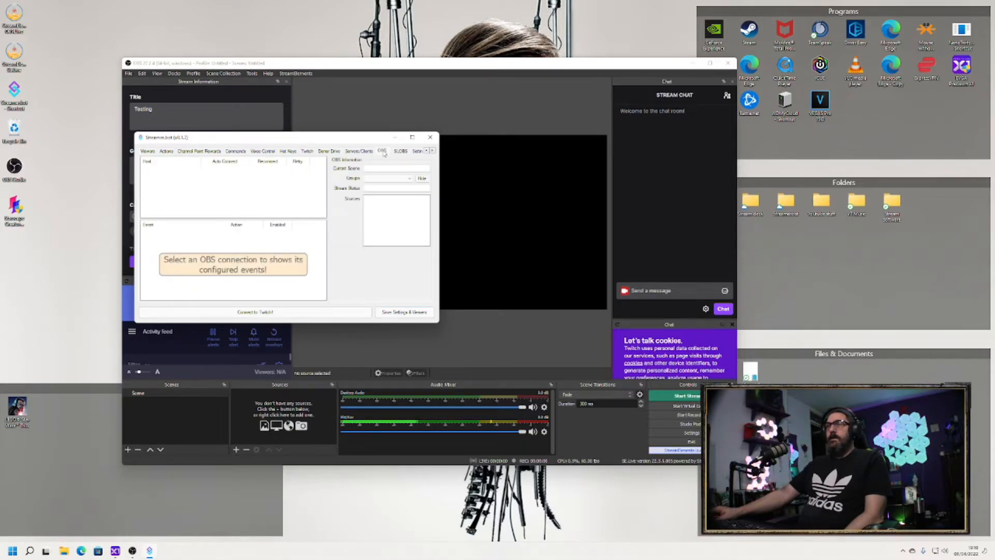
# Add an OBS connection named 'OBS test' with the websocket password and auto connect on startup
pyautogui.rightClick(172, 180)
pyautogui.click(188, 183)
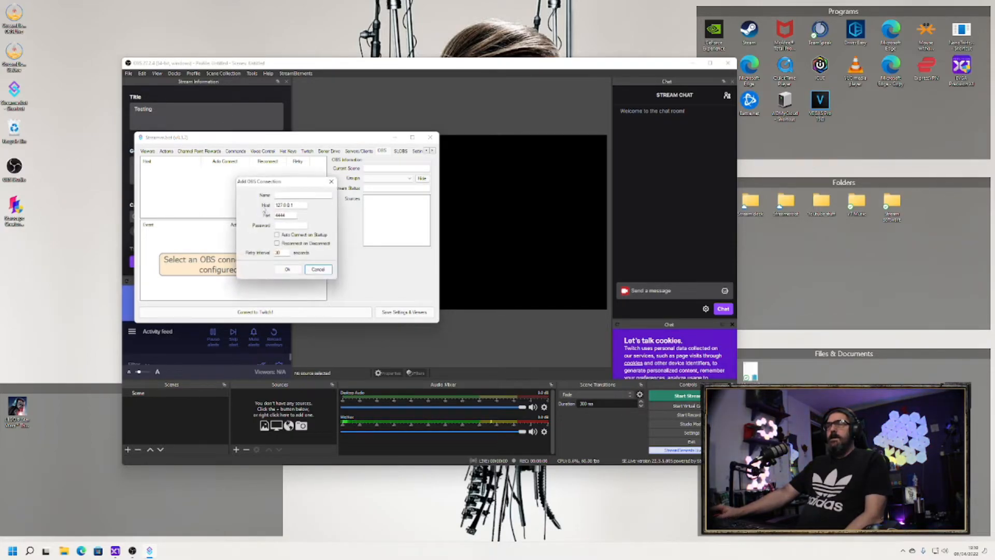
pyautogui.click(291, 195)
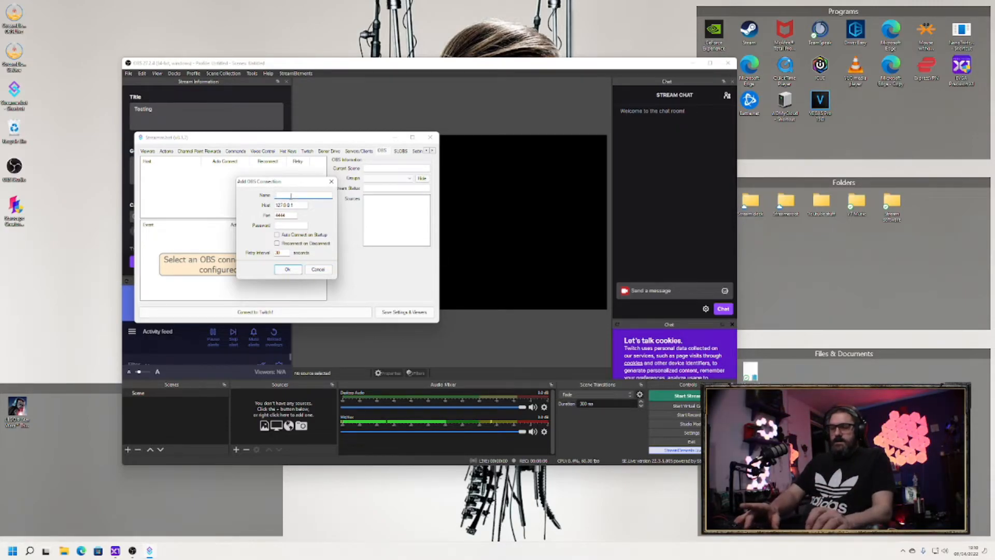
pyautogui.write('OBS test')
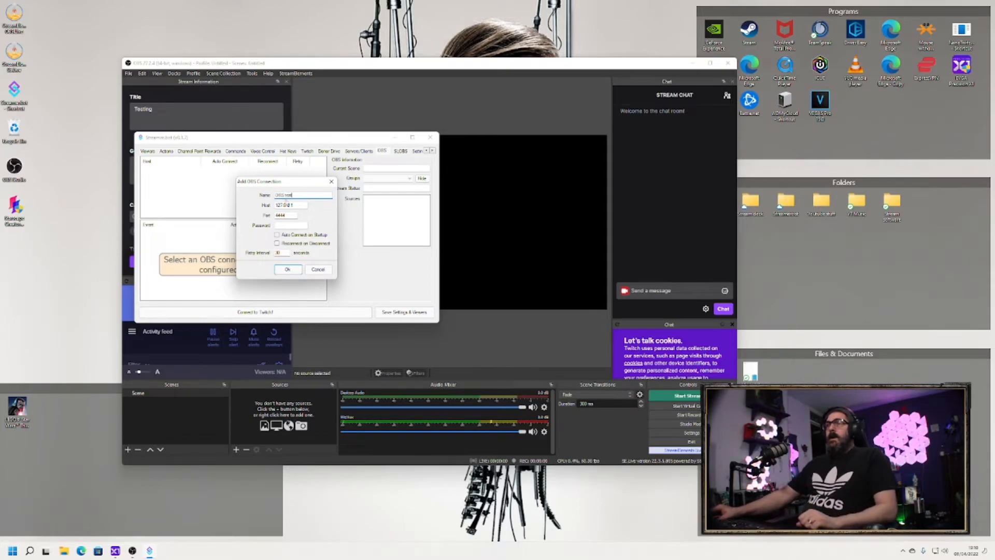
pyautogui.click(288, 226)
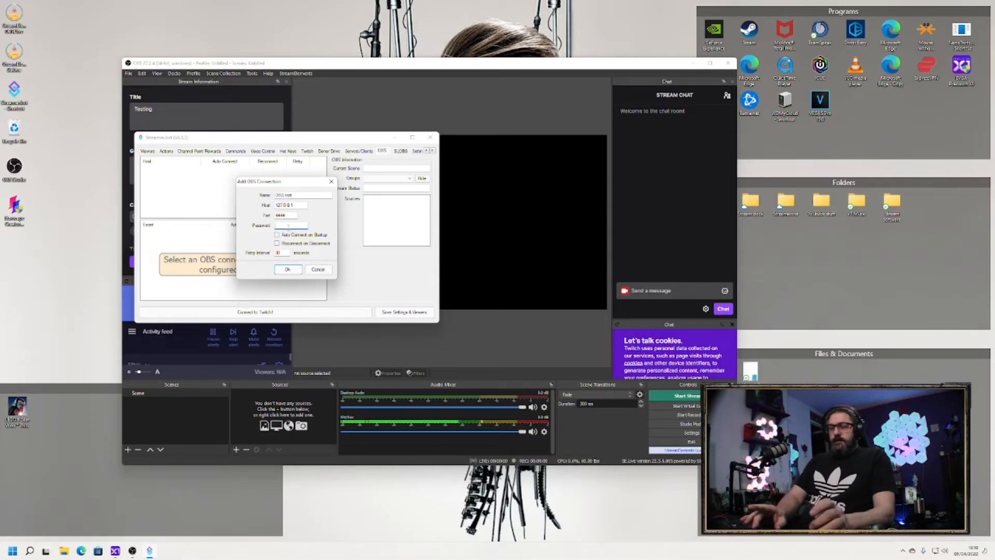
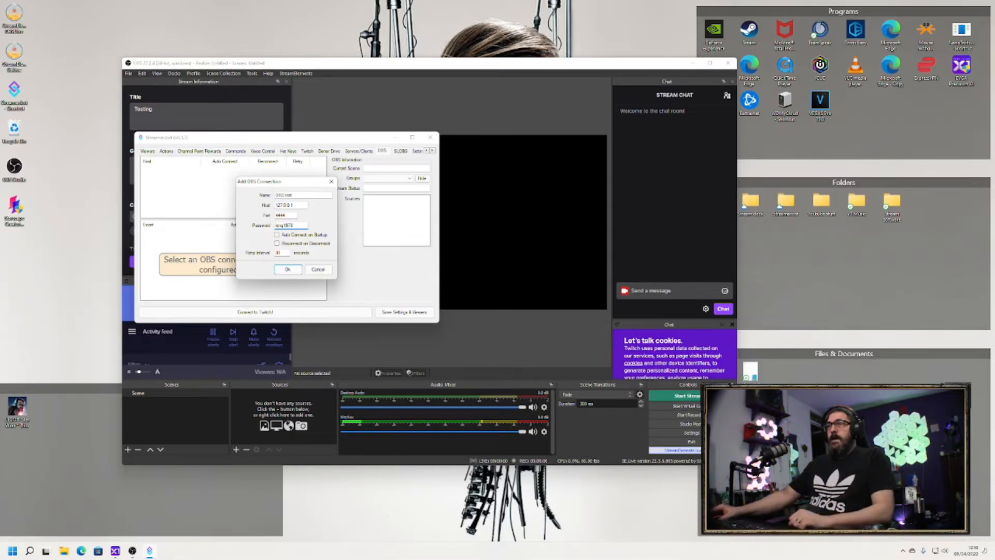
pyautogui.click(277, 234)
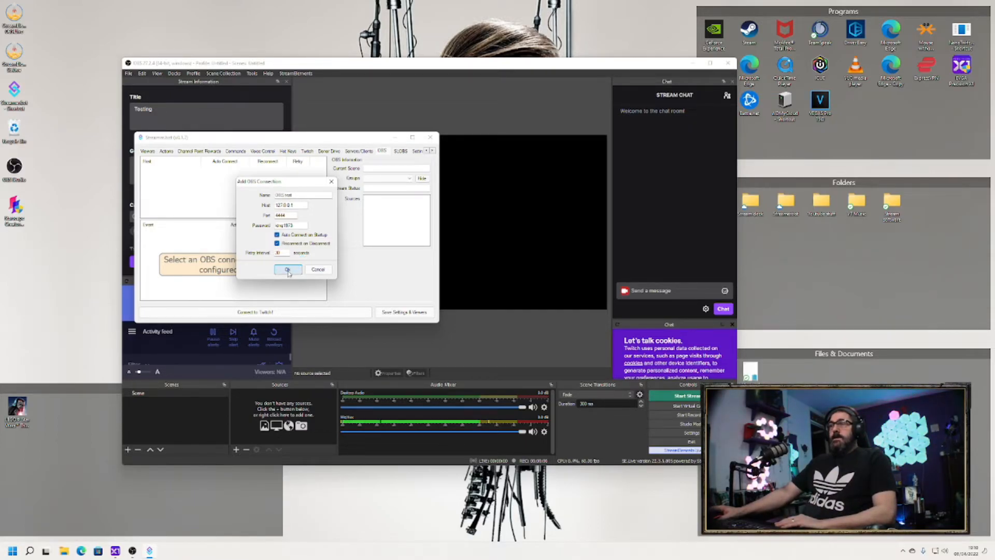
pyautogui.click(288, 270)
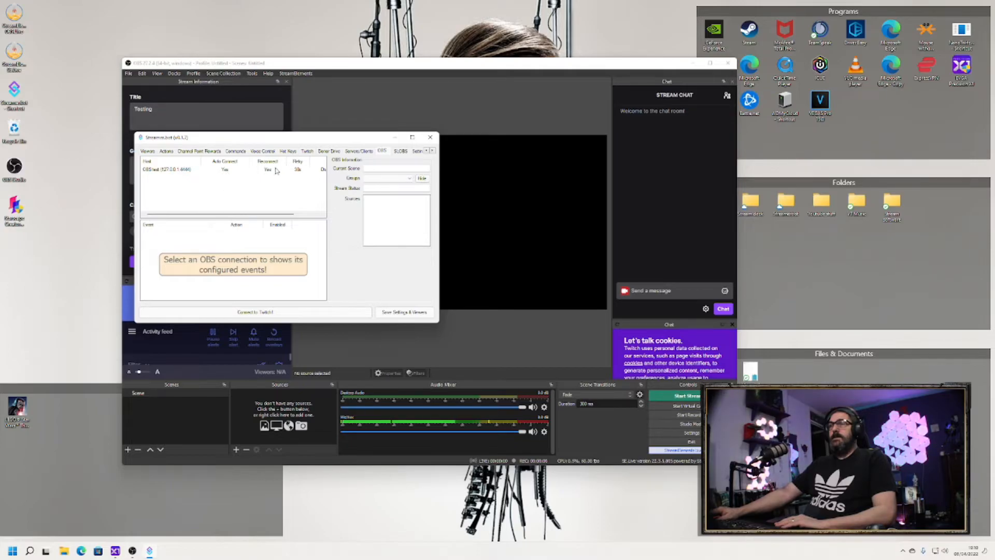
# Connect the OBS test connection so it reports Connected on scene 'Scene', then check the Groups dropdown
pyautogui.click(225, 170)
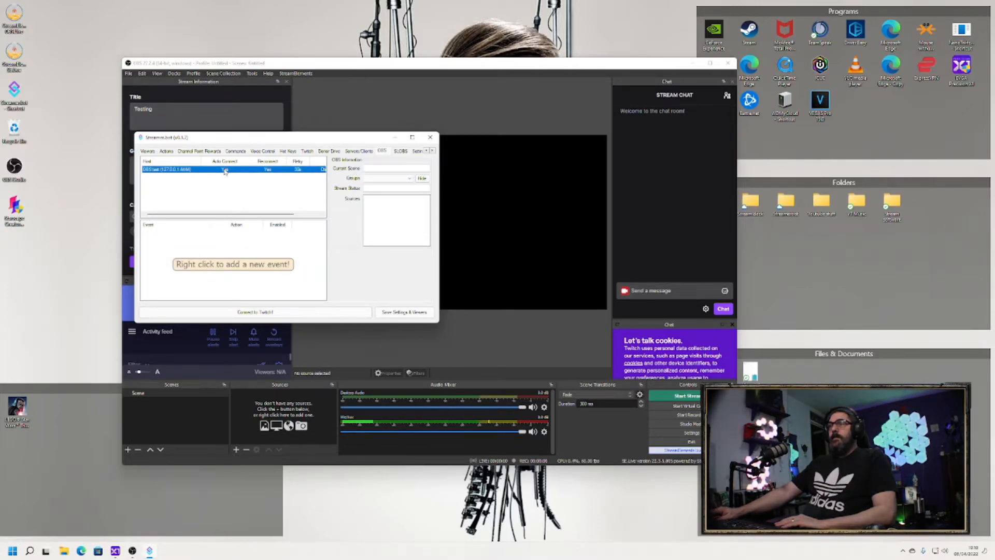
pyautogui.moveTo(213, 215); pyautogui.dragTo(239, 215)
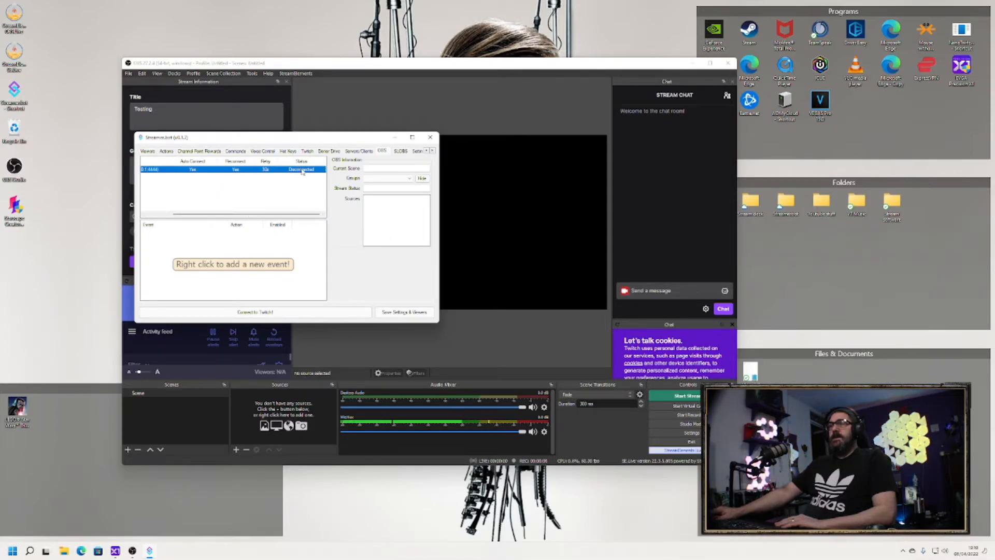
pyautogui.rightClick(235, 171)
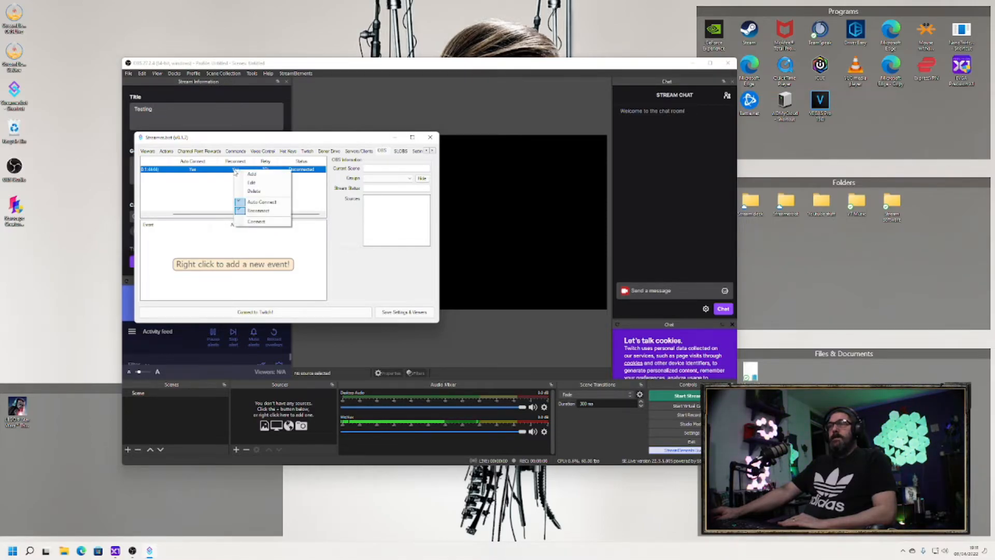
pyautogui.click(257, 222)
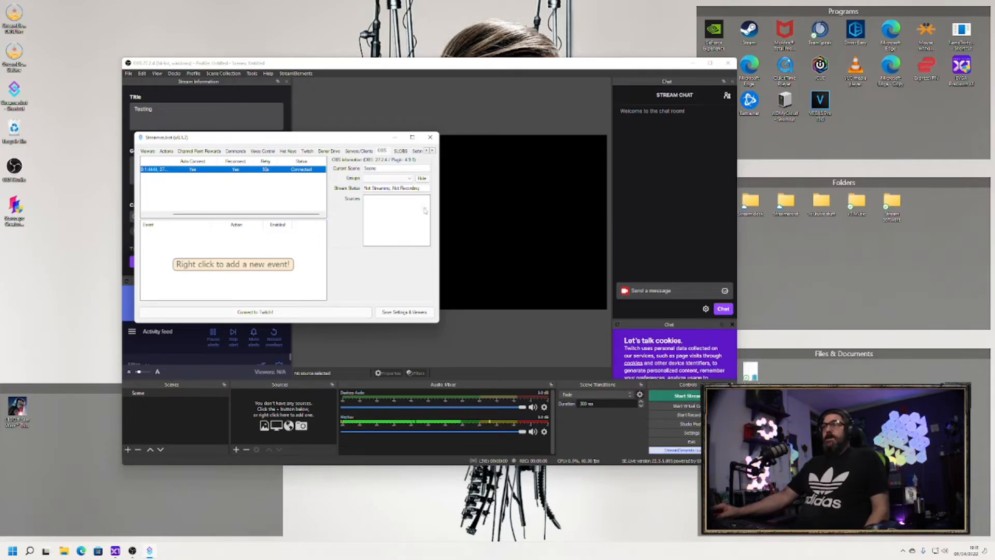
pyautogui.click(410, 178)
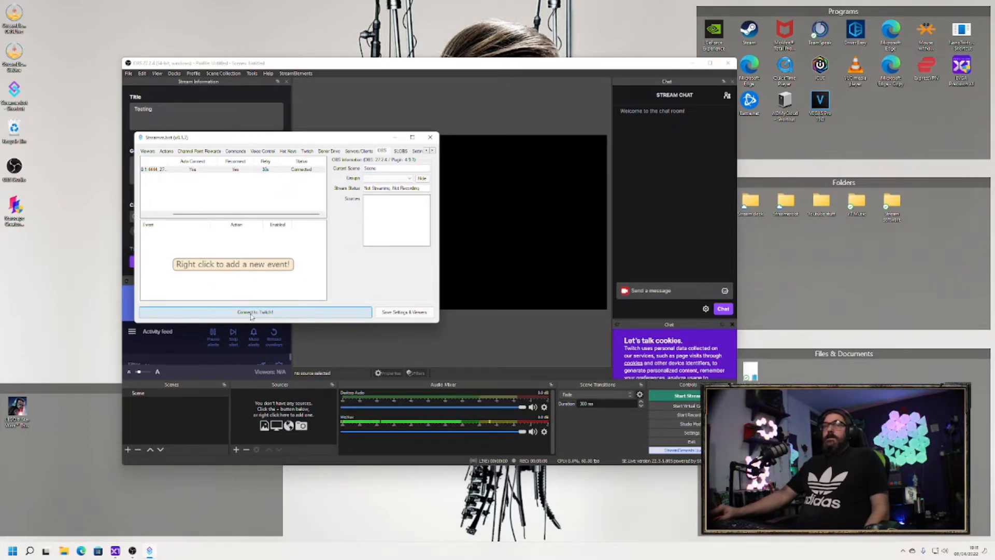
# Show Settings > Twitch Accounts, with the Broadcaster and Bot account sections still unconnected
pyautogui.click(417, 151)
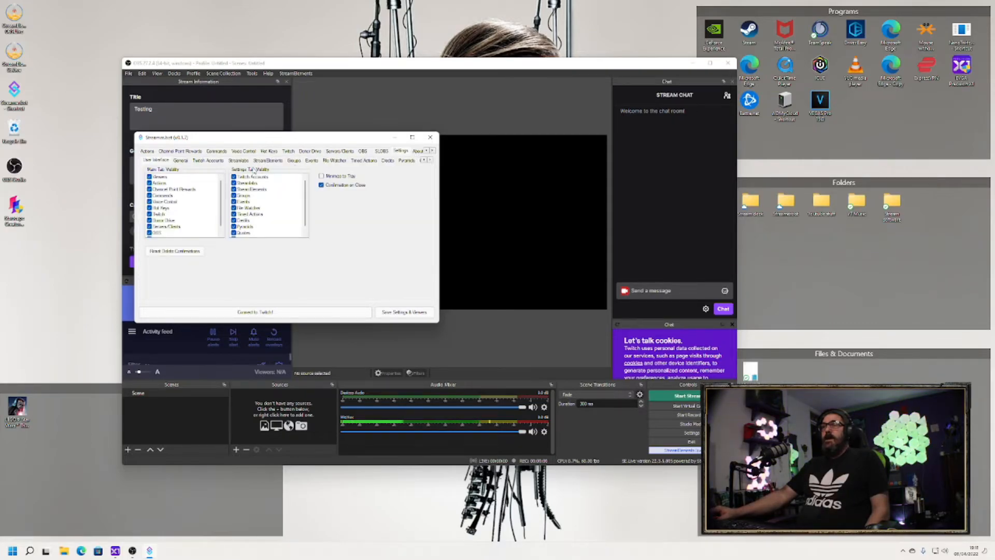
pyautogui.click(207, 161)
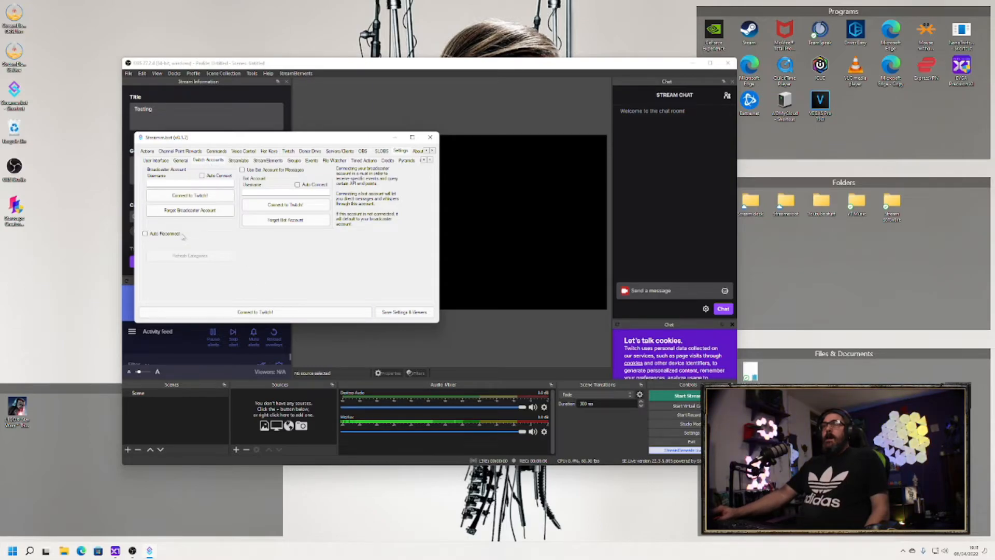
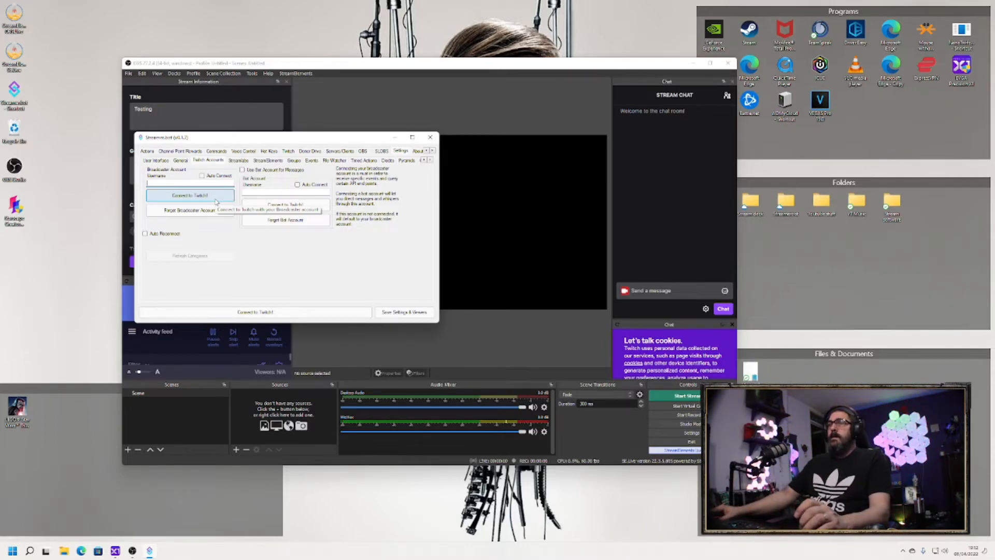
# Start connecting the broadcaster account, opening Twitch's authorization page for Streamer.bot
pyautogui.click(186, 199)
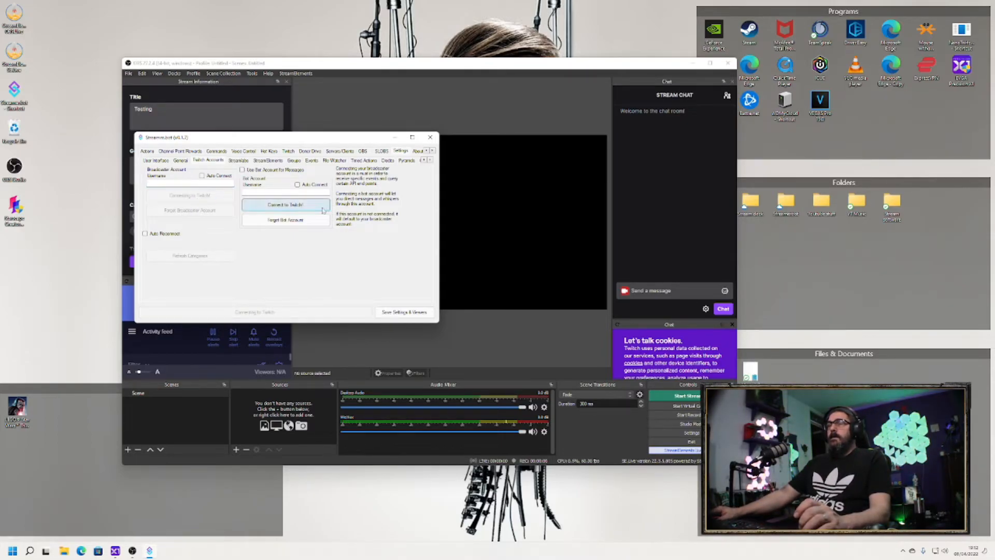
pyautogui.scroll(2, 463, 147)
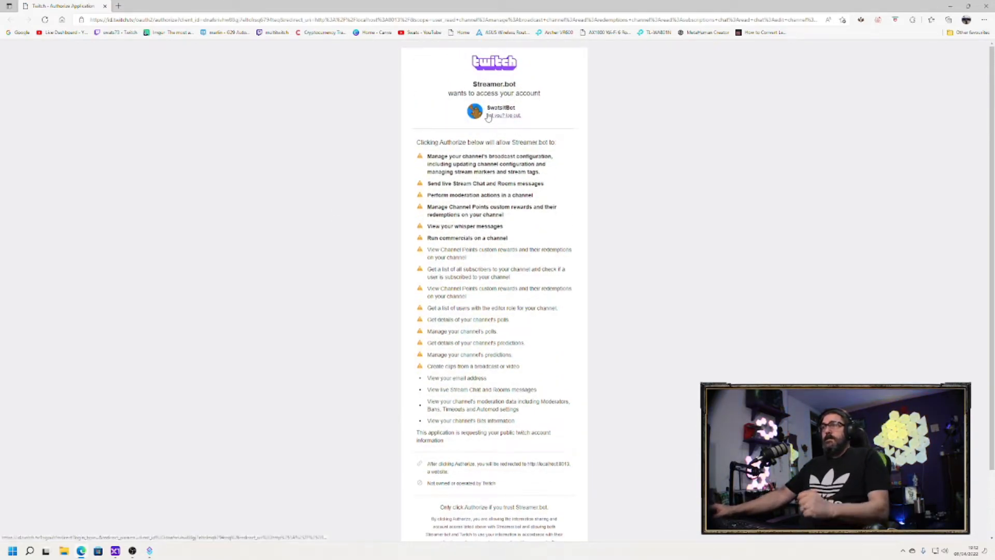
# Authorize Streamer.bot's access to the Twitch account until the page says it can be closed
pyautogui.scroll(-2, 462, 386)
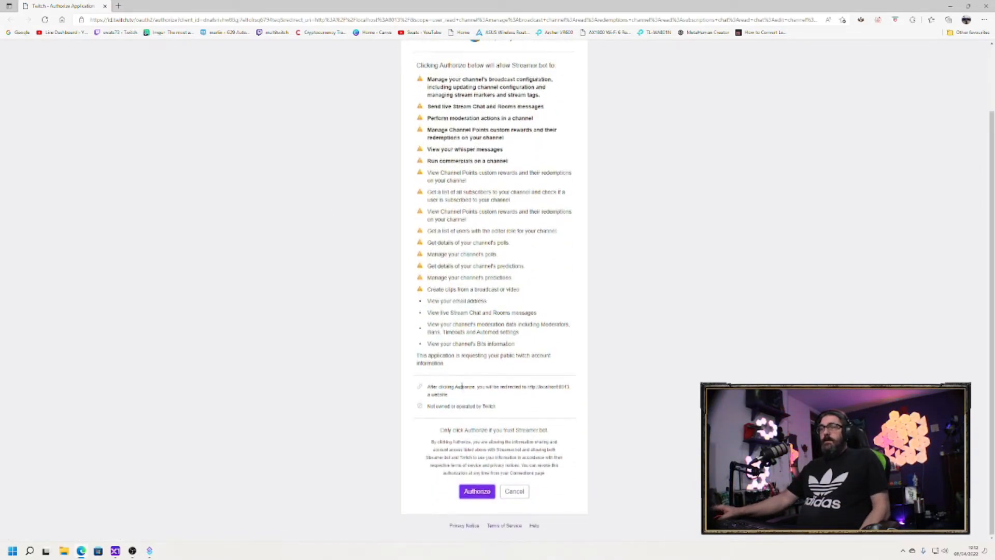
pyautogui.click(477, 492)
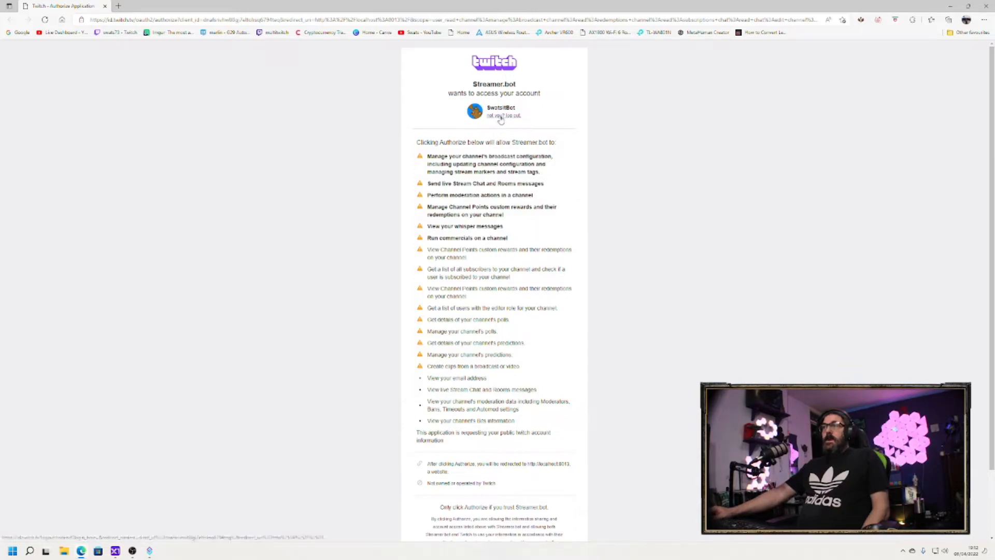
pyautogui.scroll(-3, 485, 456)
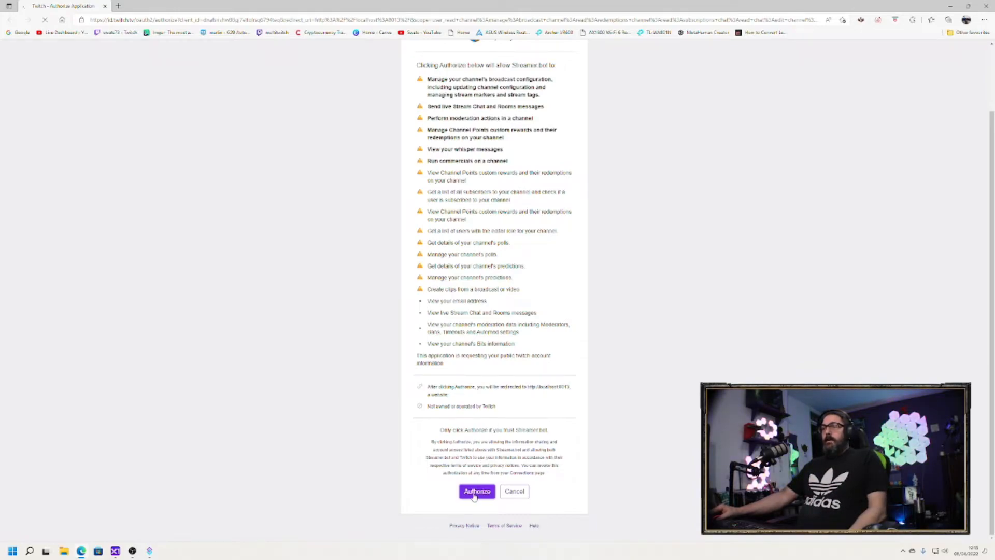
pyautogui.click(476, 493)
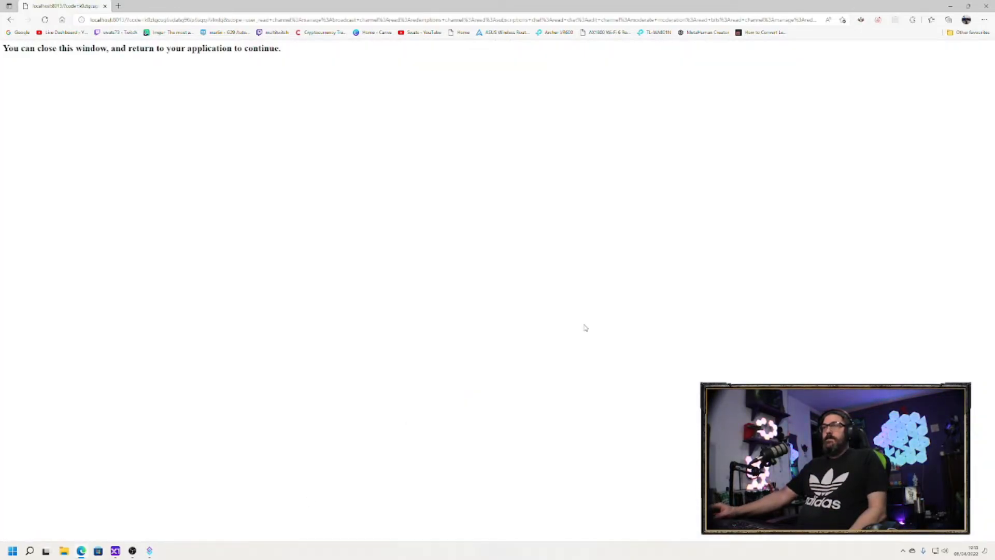
# Close the browser, enable Auto Reconnect, and review the Actions, Channel Point Rewards and Commands tabs
pyautogui.click(987, 7)
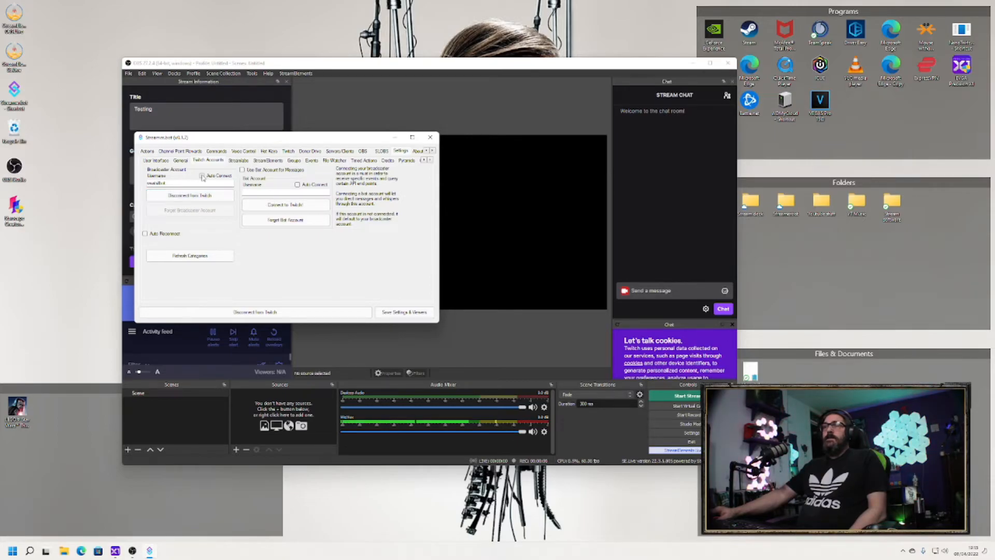
pyautogui.click(144, 234)
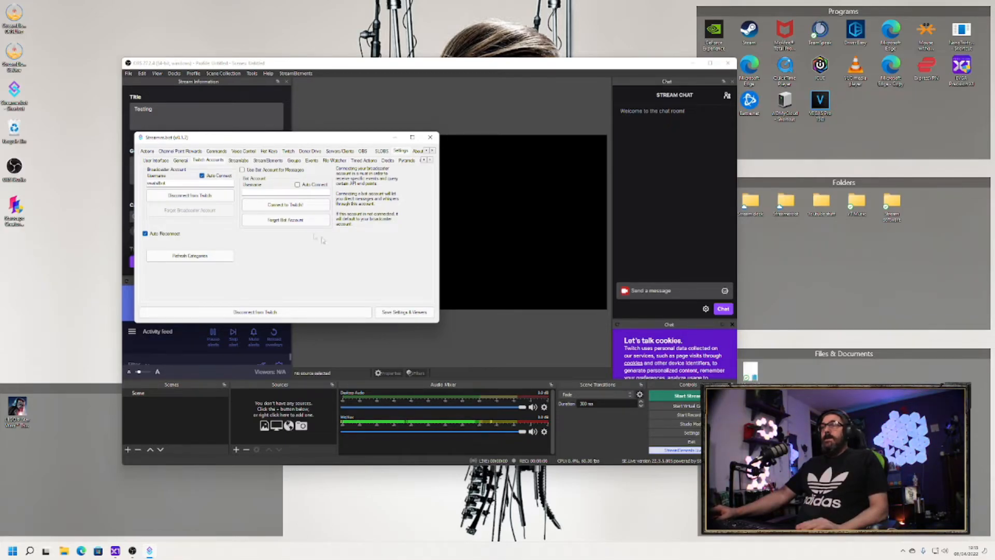
pyautogui.click(147, 151)
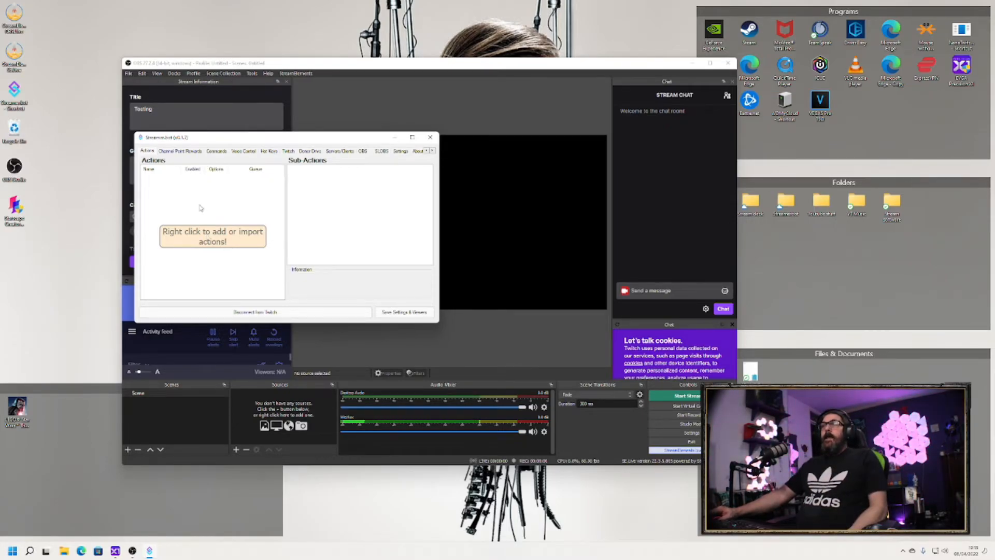
pyautogui.click(185, 151)
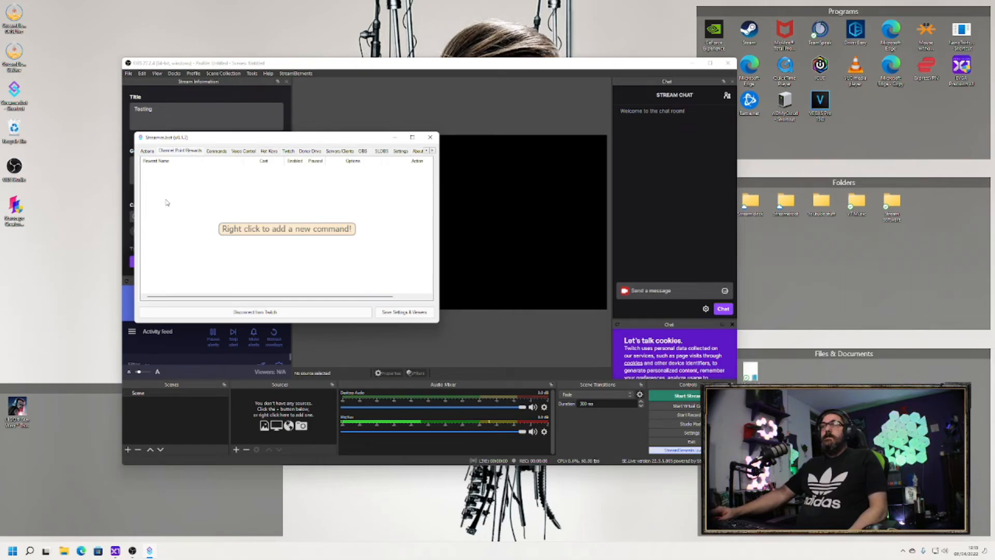
pyautogui.click(216, 150)
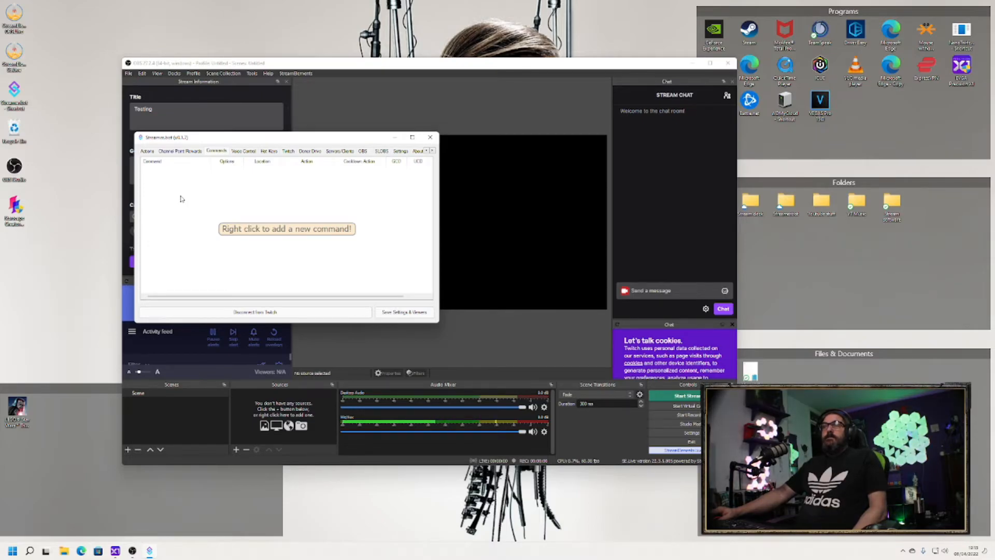
pyautogui.click(147, 151)
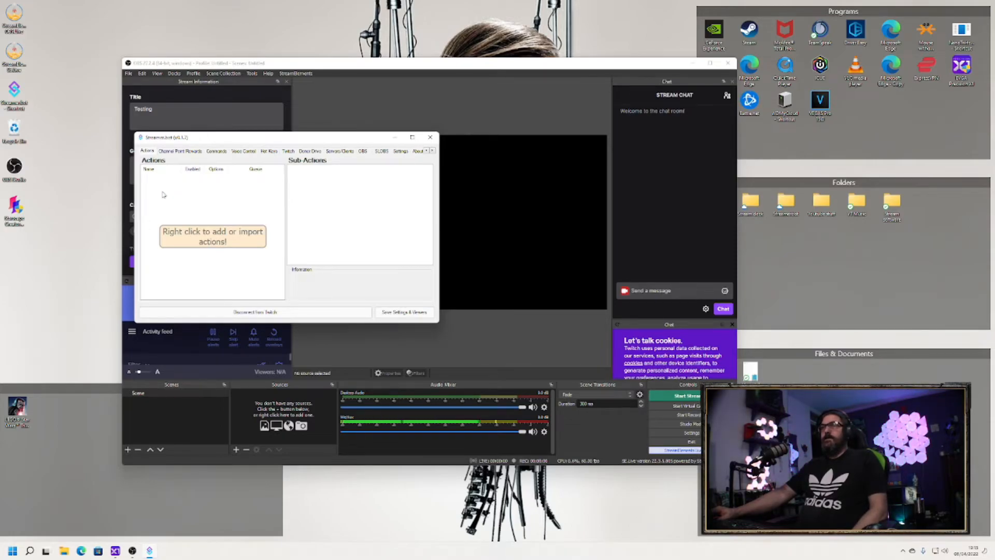
# Add a new action named 'test' from the Actions pane's right-click menu
pyautogui.rightClick(162, 191)
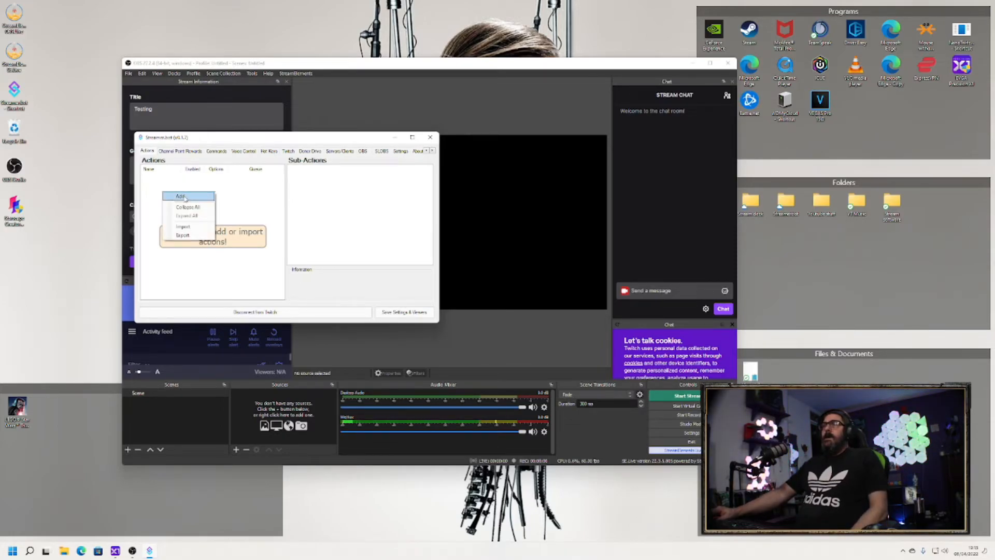
pyautogui.click(185, 197)
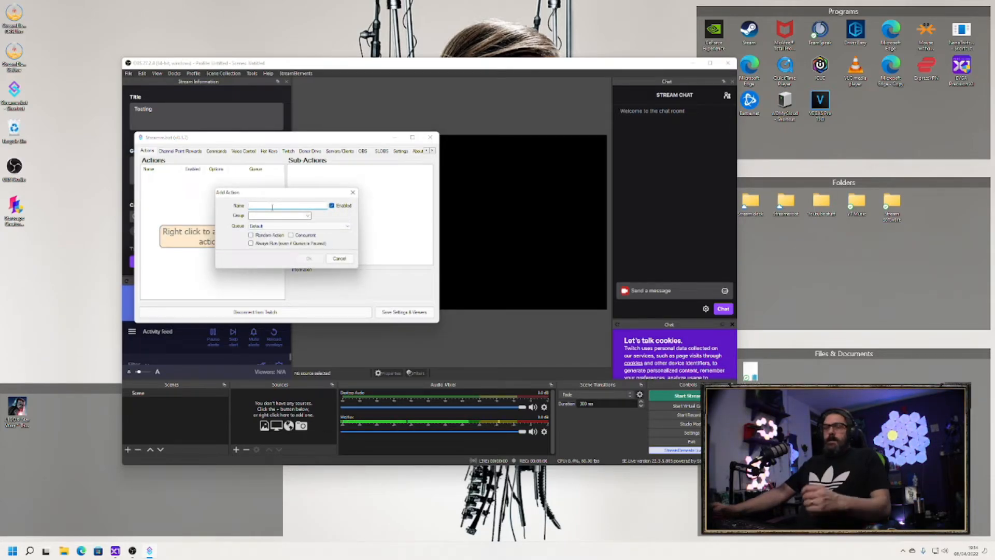
pyautogui.write('test')
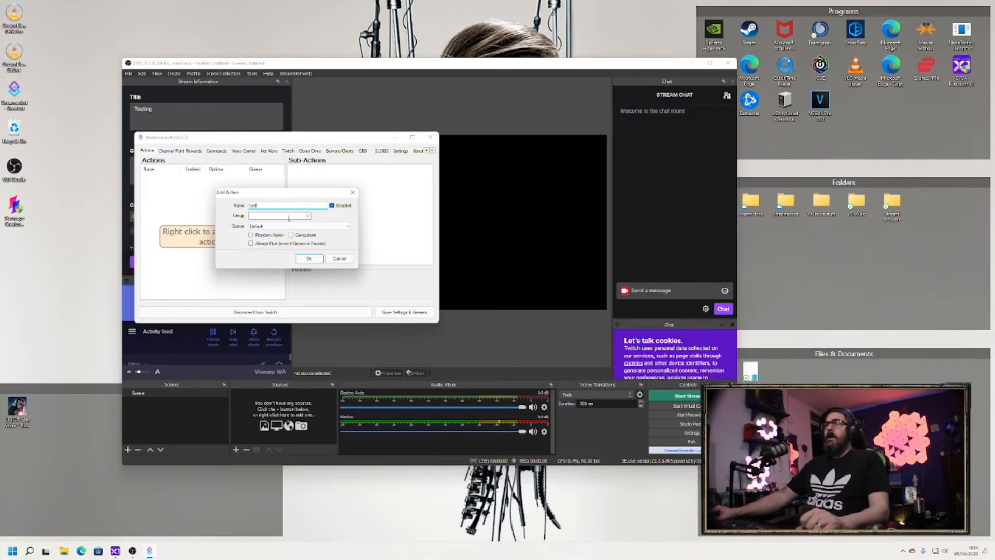
pyautogui.click(309, 217)
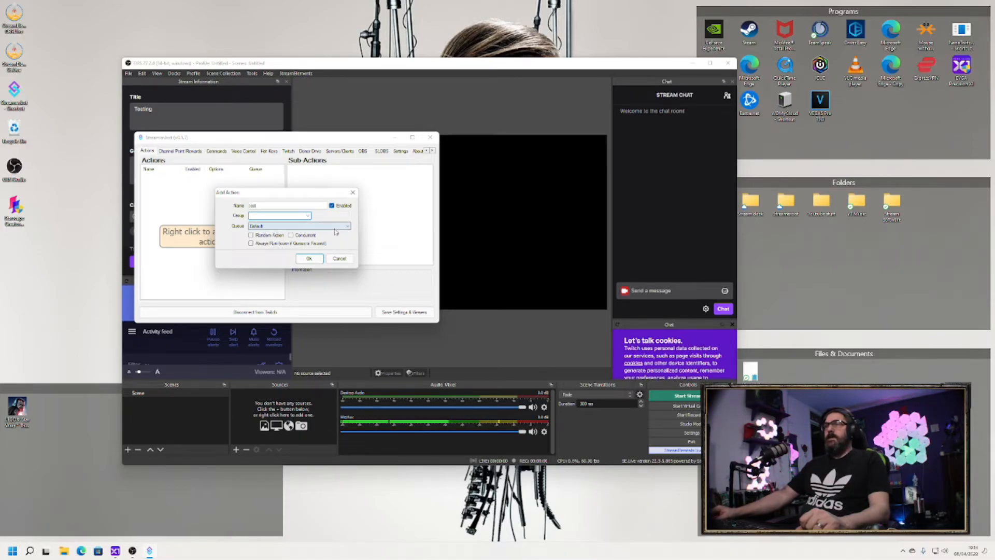
pyautogui.click(310, 259)
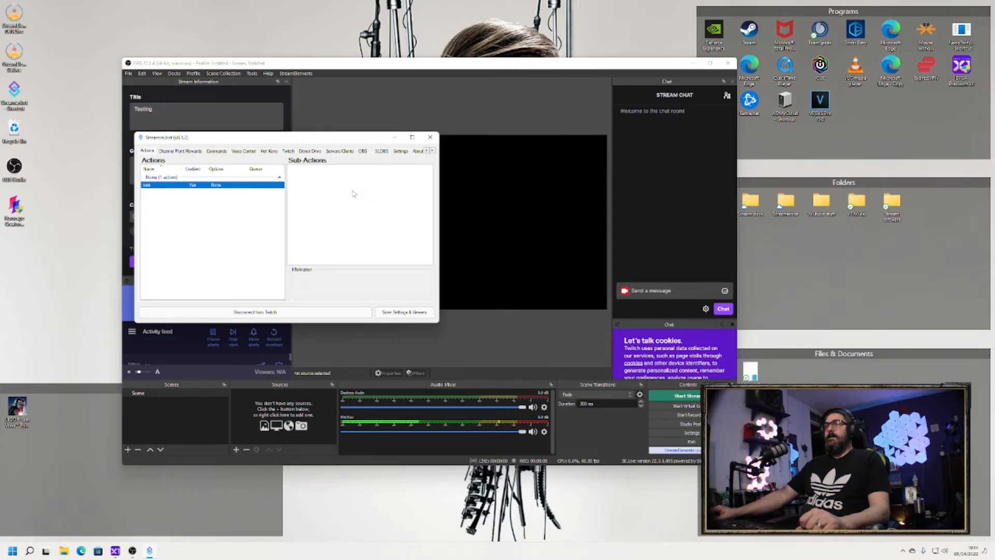
# Add a Play Sound sub-action to test using the Default audio device, then browse for the file
pyautogui.rightClick(309, 184)
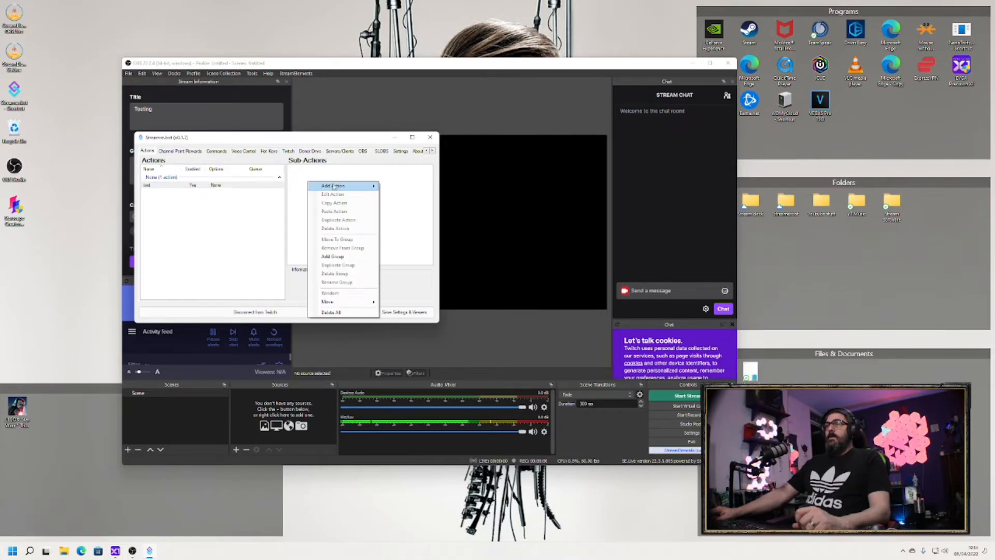
pyautogui.moveTo(345, 185)
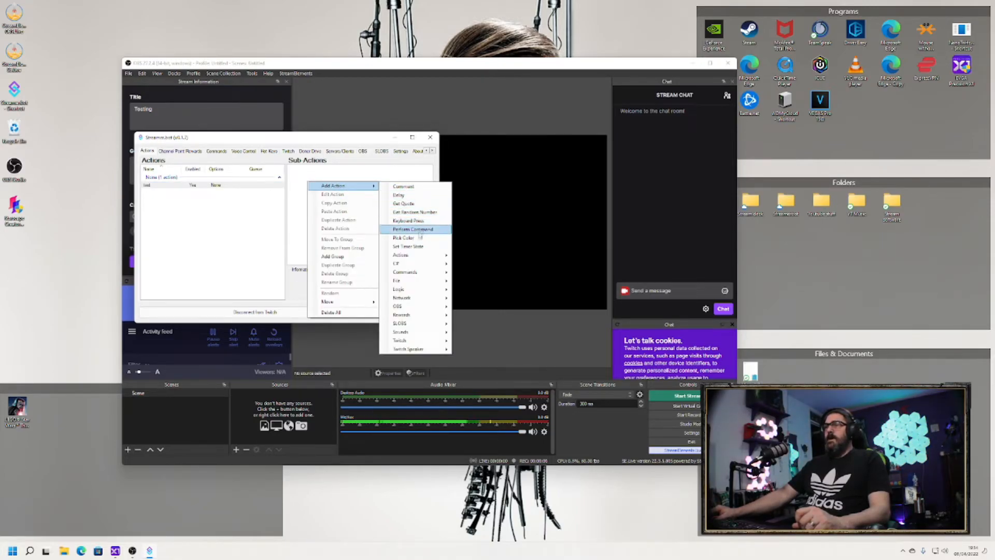
pyautogui.moveTo(418, 333)
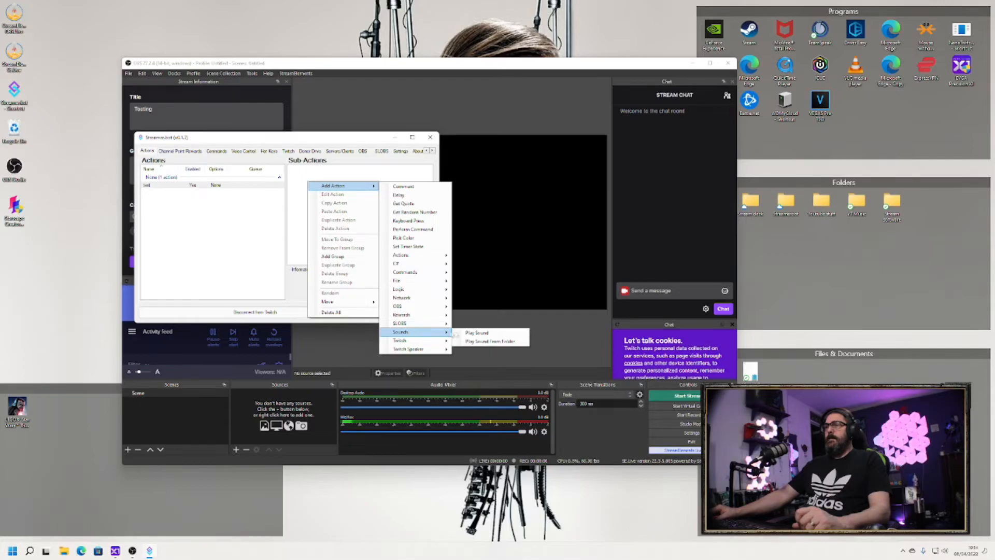
pyautogui.click(477, 335)
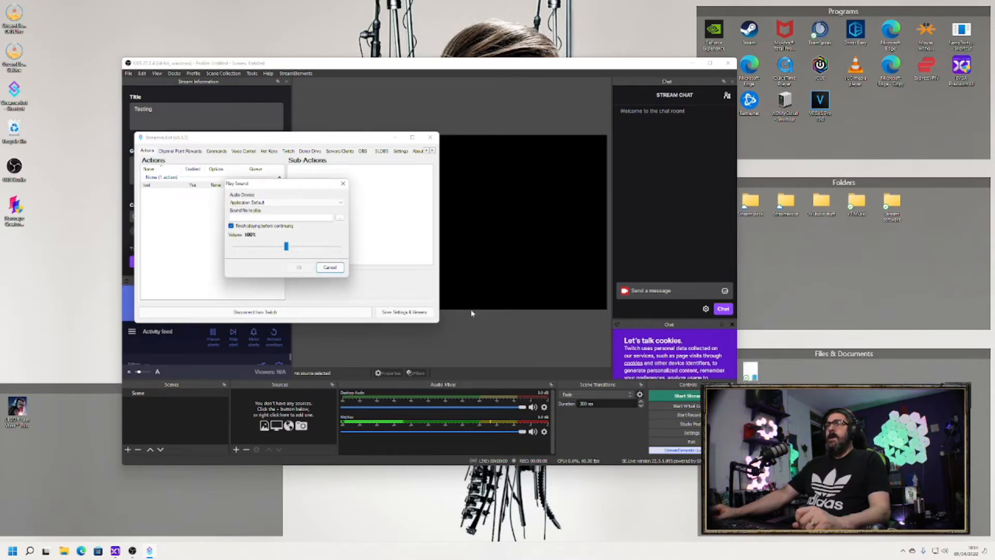
pyautogui.click(341, 203)
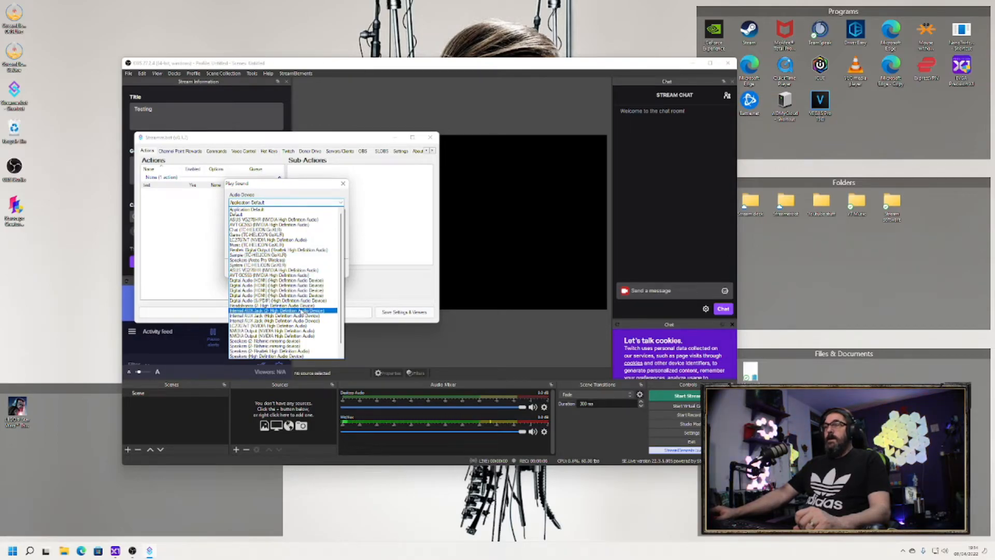
pyautogui.click(285, 214)
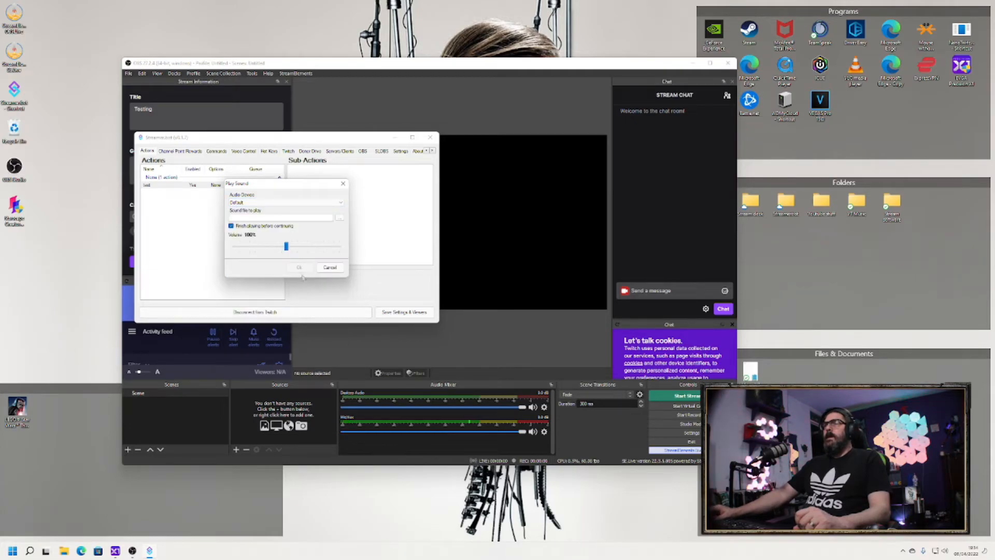
pyautogui.click(340, 218)
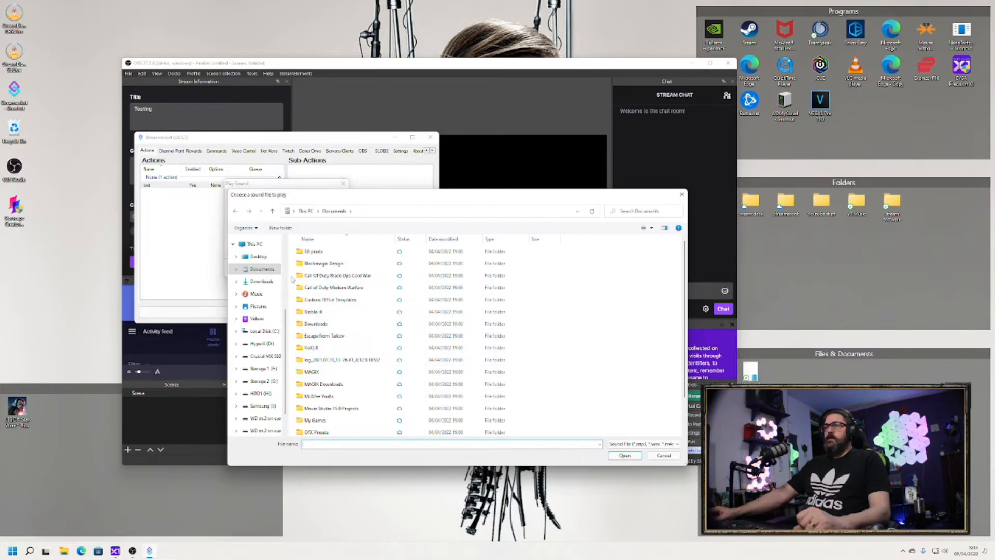
# Choose the tunken-spider-cry MP3 from the Downloads folder as the sound file
pyautogui.click(259, 283)
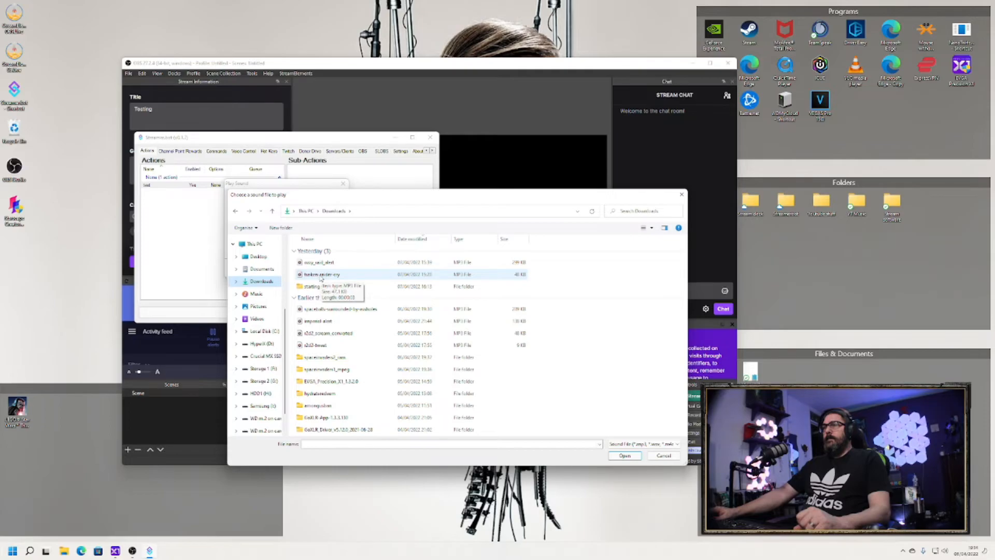
pyautogui.click(321, 275)
pyautogui.click(625, 457)
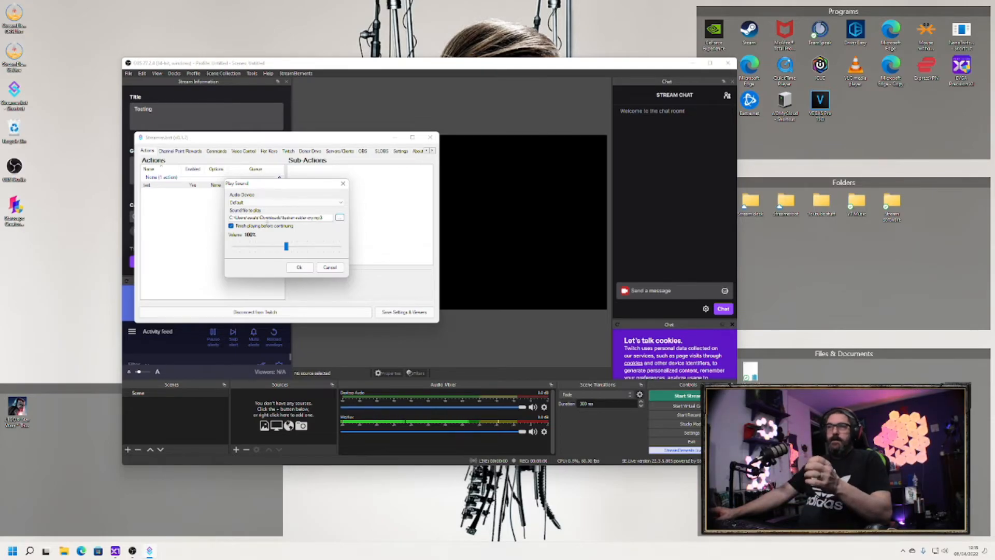
# Save the Play Sound step and add a 1000 ms Delay sub-action after it
pyautogui.click(300, 268)
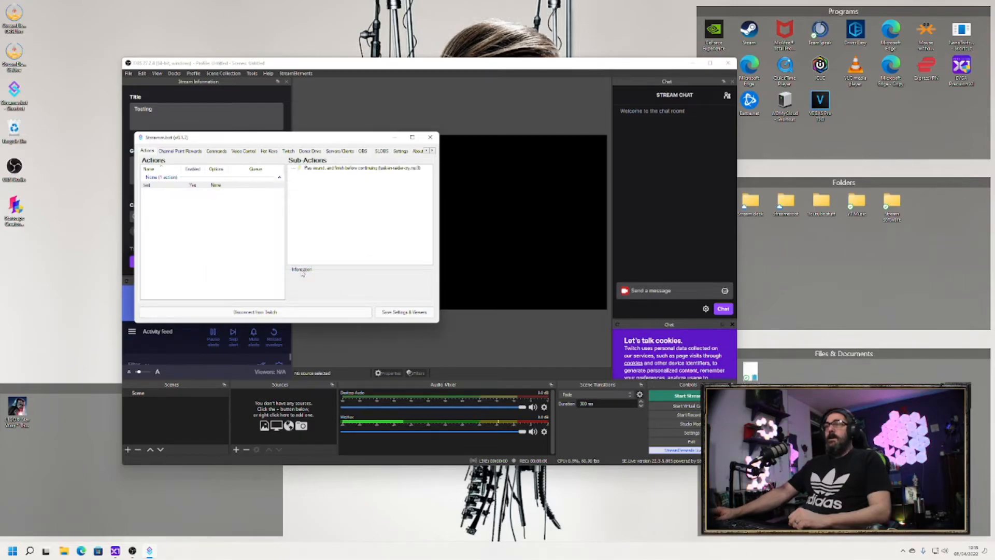
pyautogui.rightClick(304, 188)
pyautogui.moveTo(327, 192)
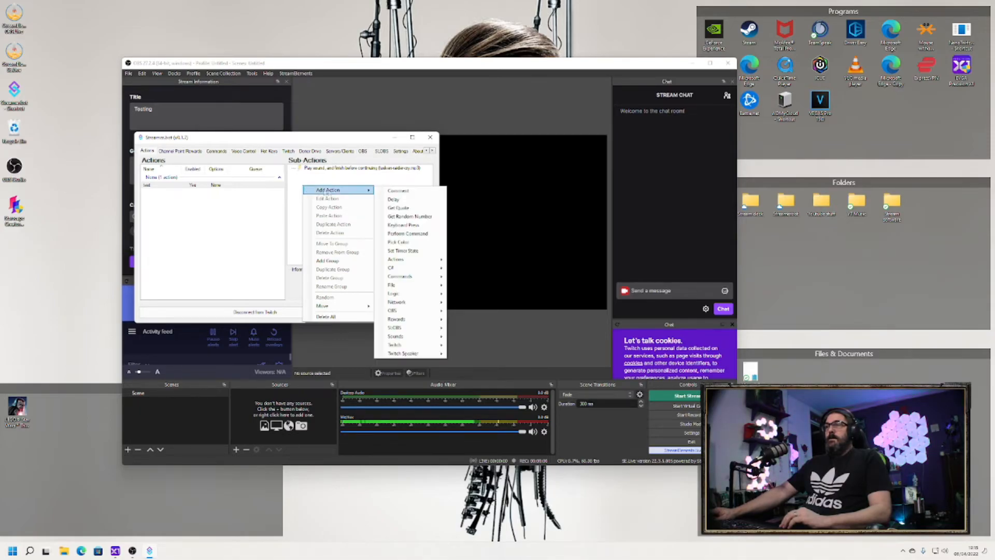
pyautogui.click(394, 199)
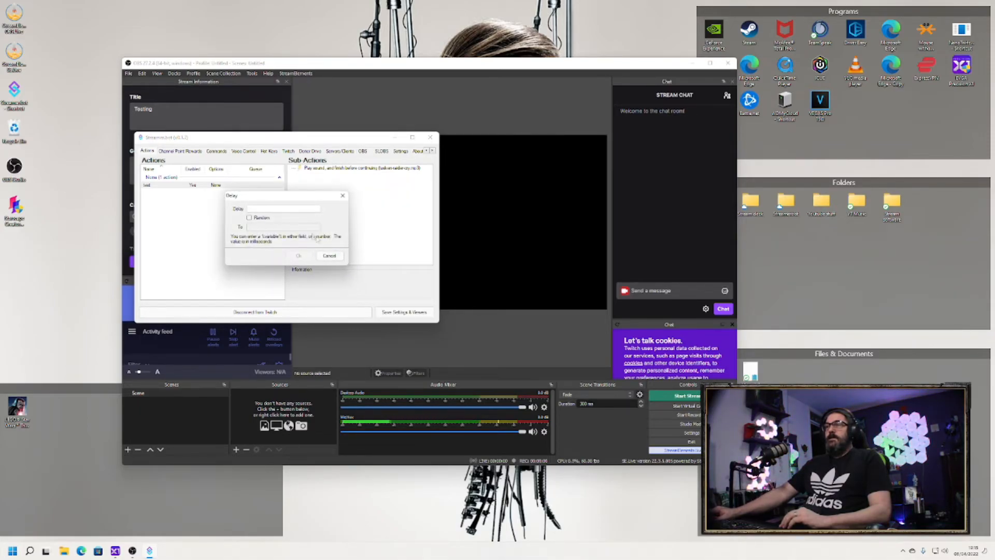
pyautogui.click(264, 209)
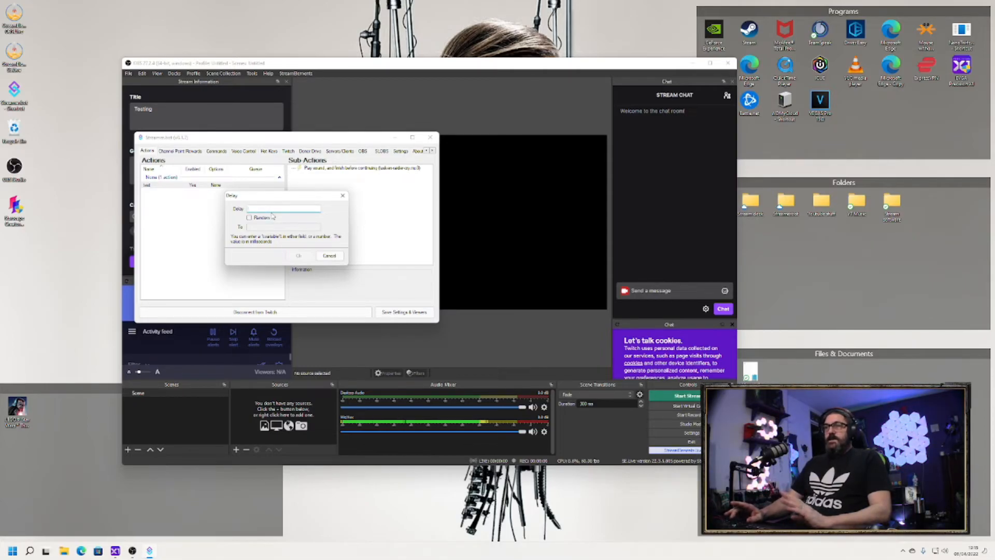
pyautogui.write('1000')
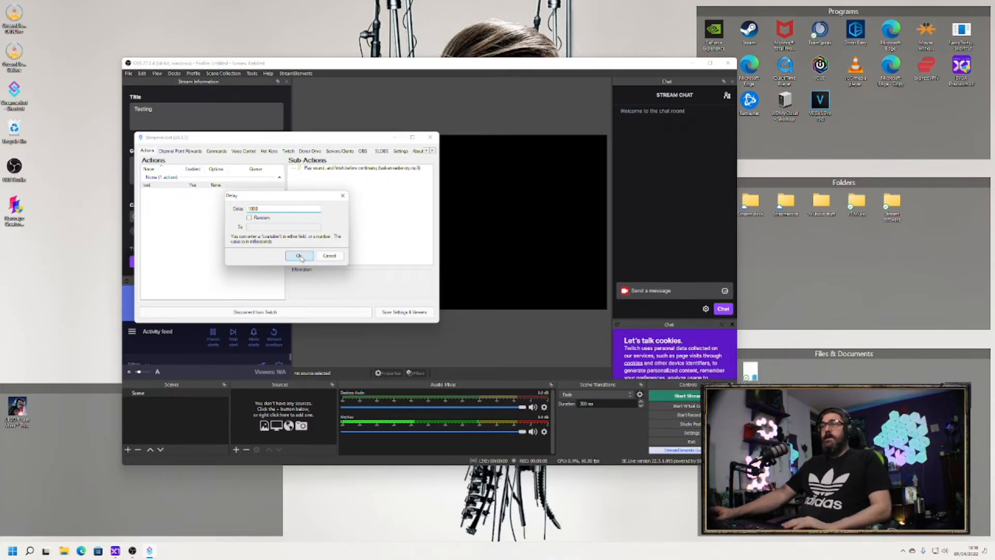
pyautogui.click(300, 256)
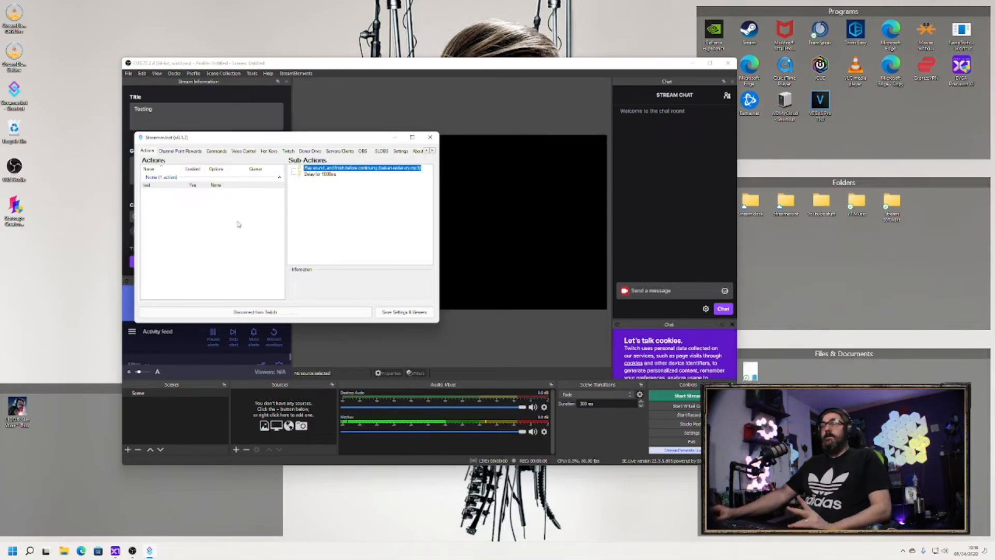
# Create a !sound chat command that runs the test action, then switch back to OBS
pyautogui.click(217, 152)
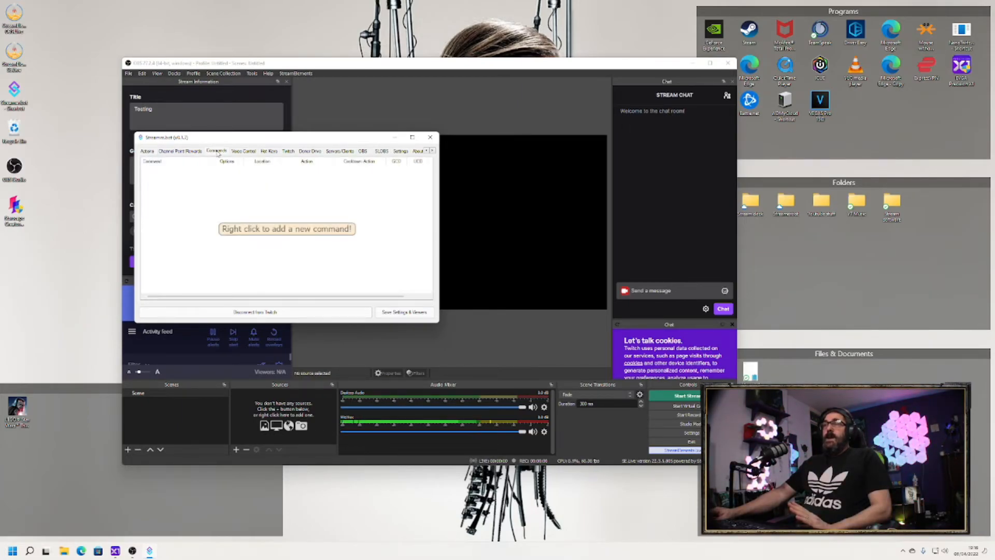
pyautogui.rightClick(159, 181)
pyautogui.click(177, 183)
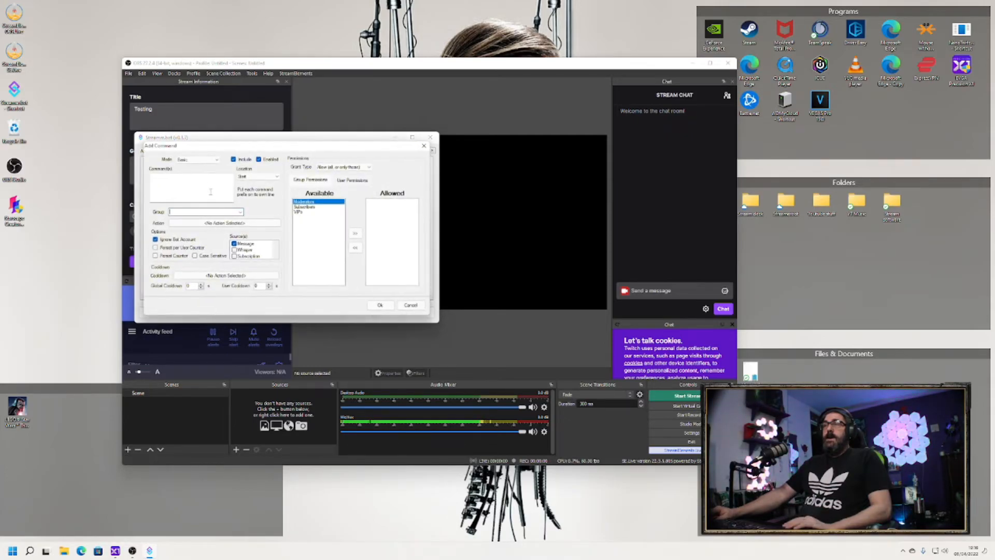
pyautogui.rightClick(162, 181)
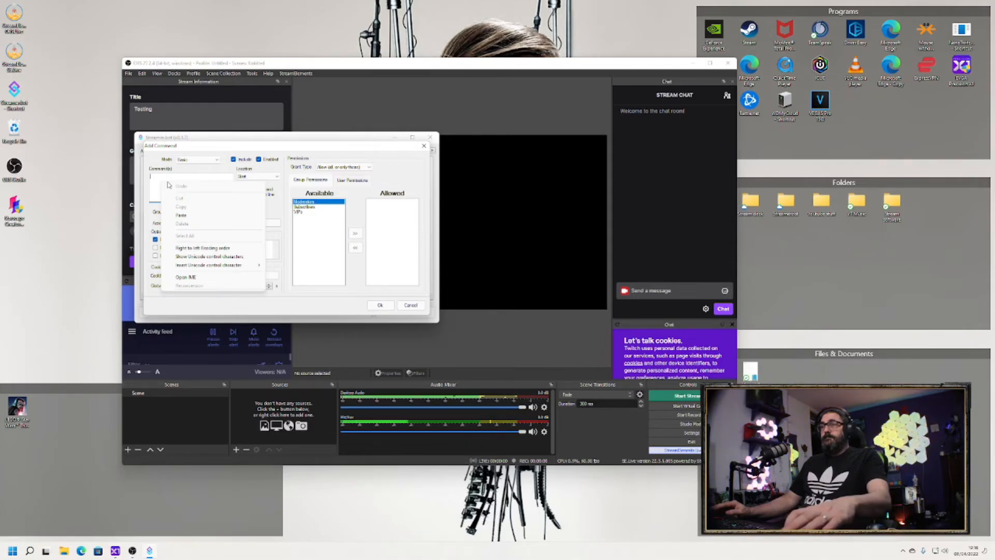
pyautogui.click(156, 178)
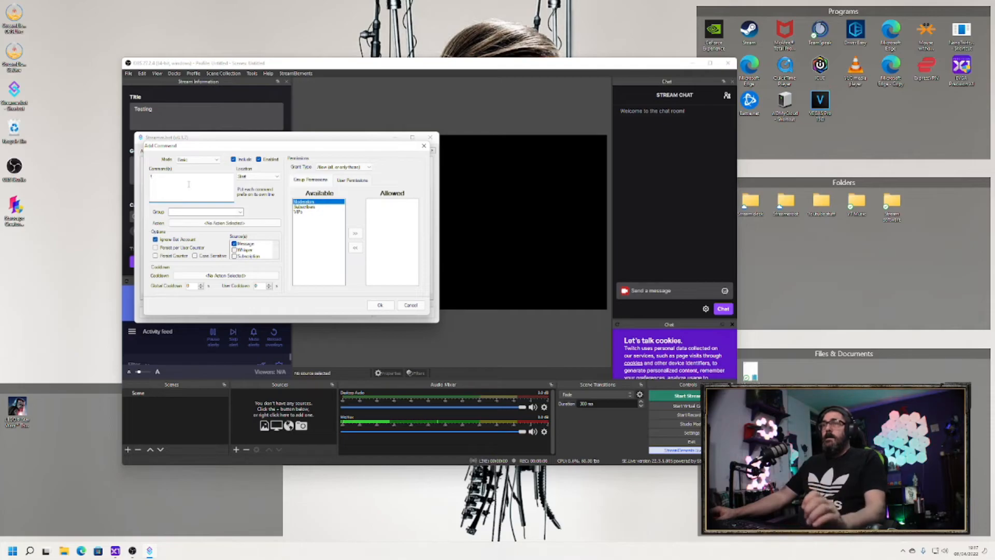
pyautogui.write('!sound')
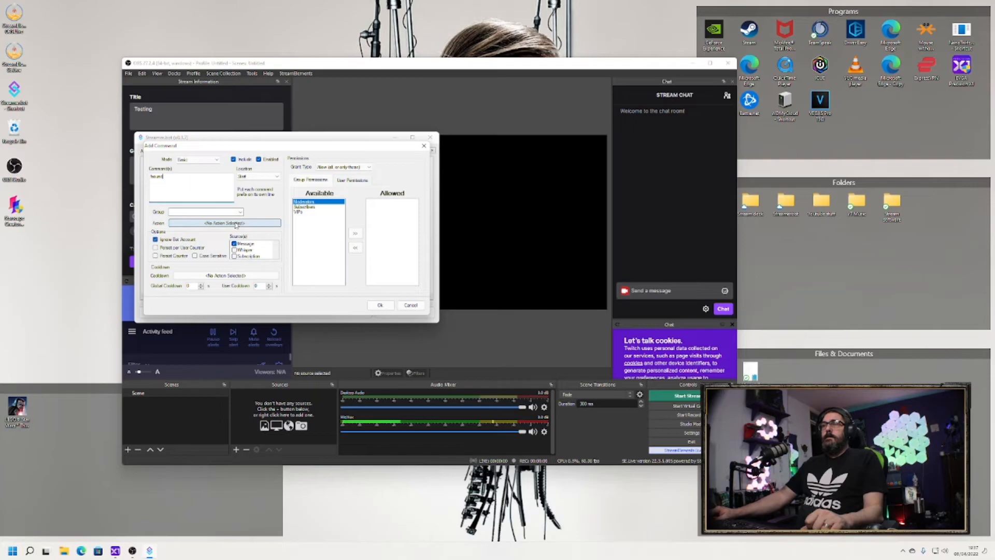
pyautogui.click(236, 223)
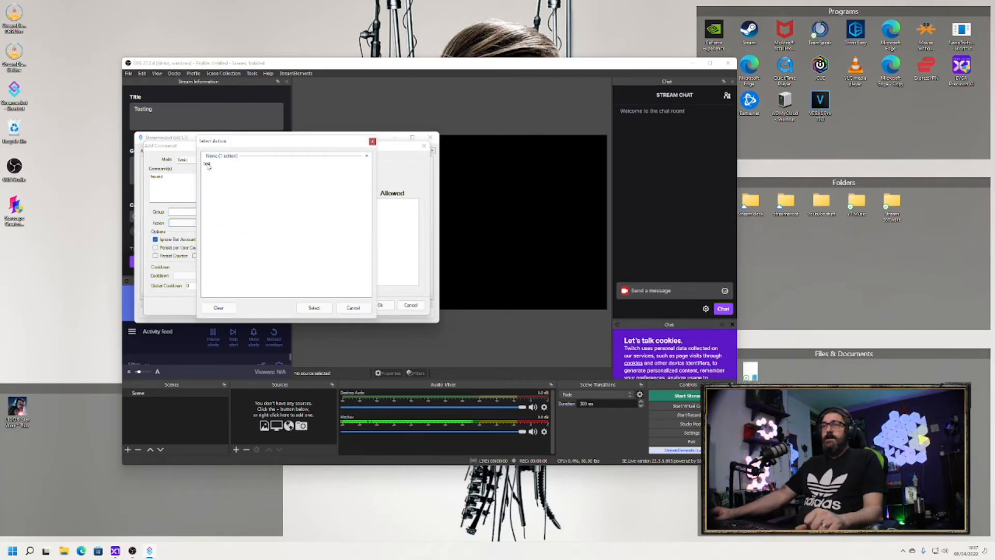
pyautogui.doubleClick(208, 164)
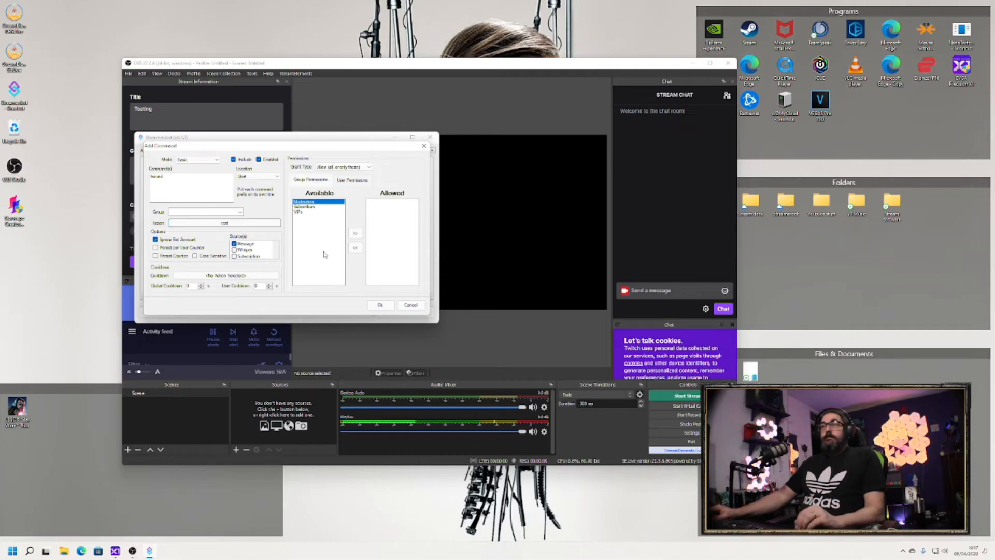
pyautogui.click(380, 306)
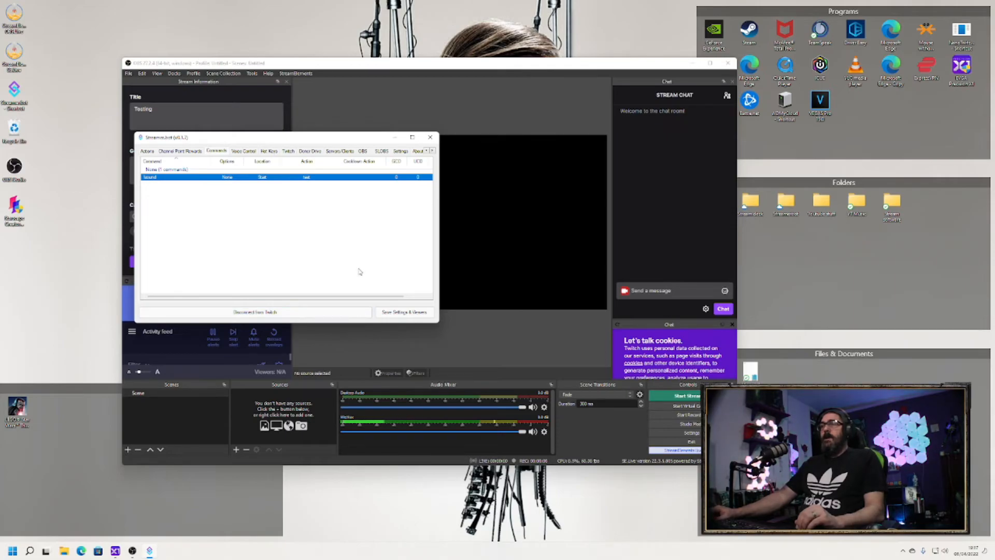
pyautogui.click(545, 211)
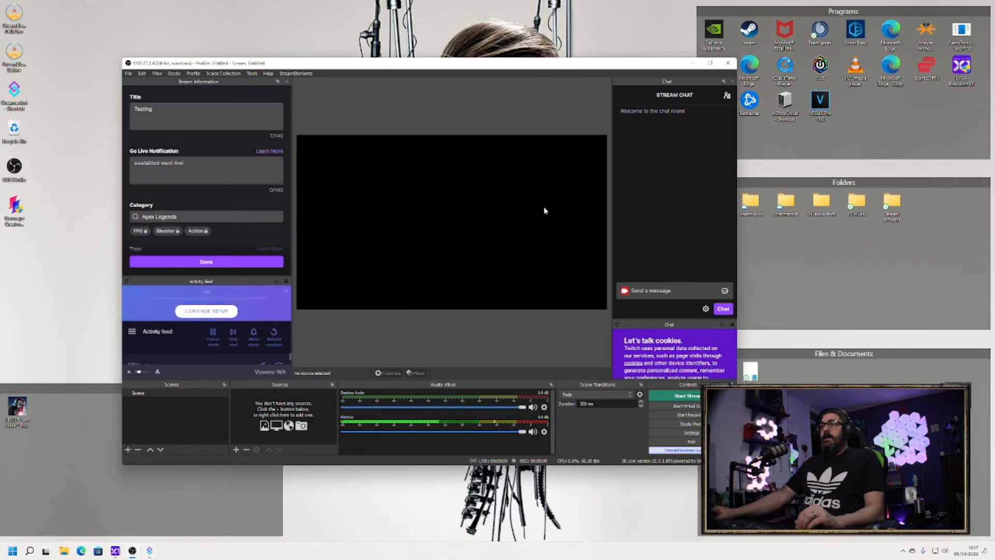
# Send !sound in the OBS chat dock to test the new command
pyautogui.click(643, 291)
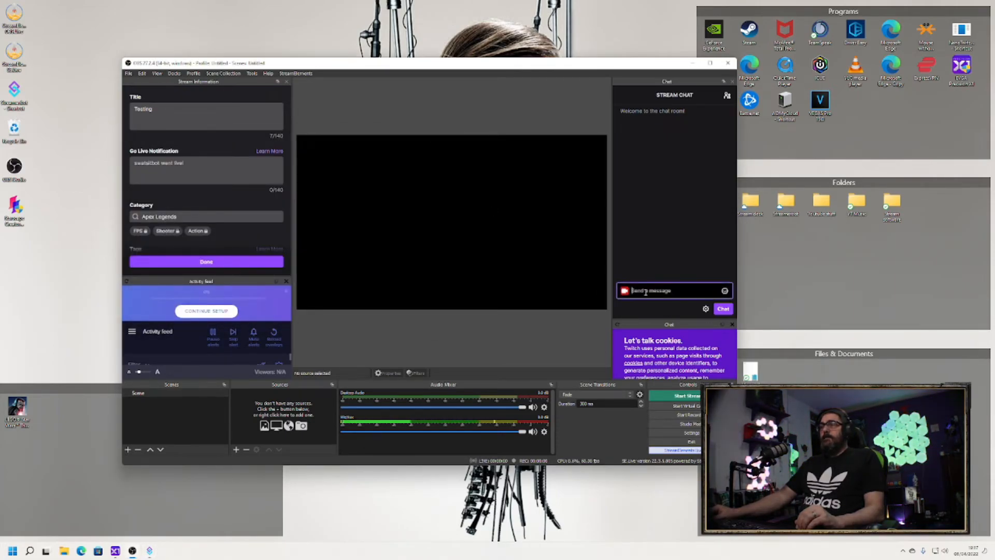
pyautogui.write('!')
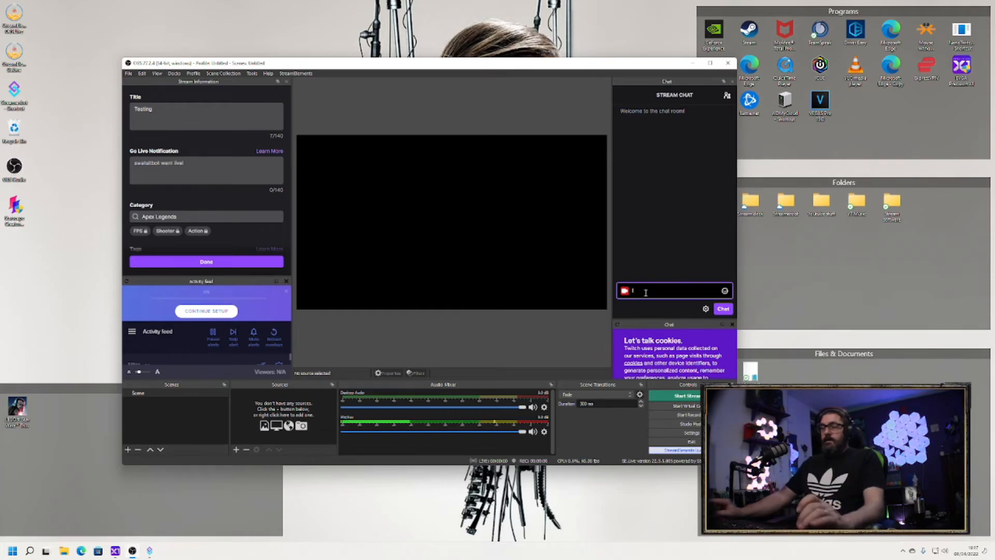
pyautogui.write('son')
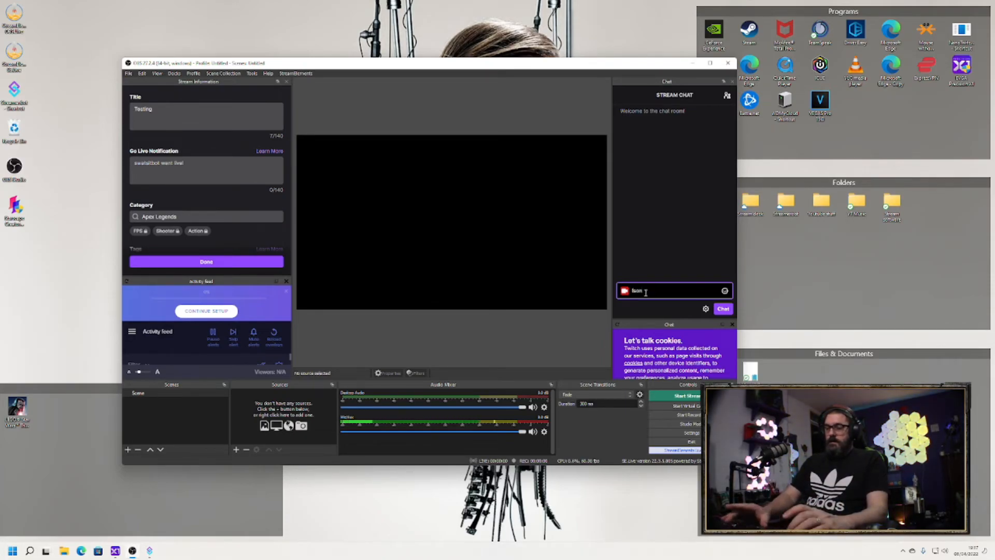
pyautogui.write('nd')
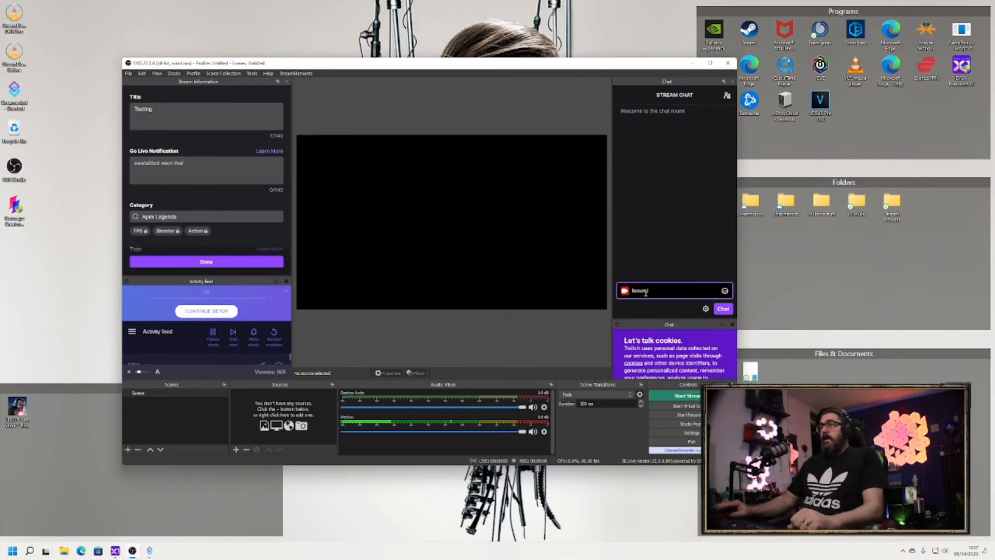
pyautogui.press('Return')
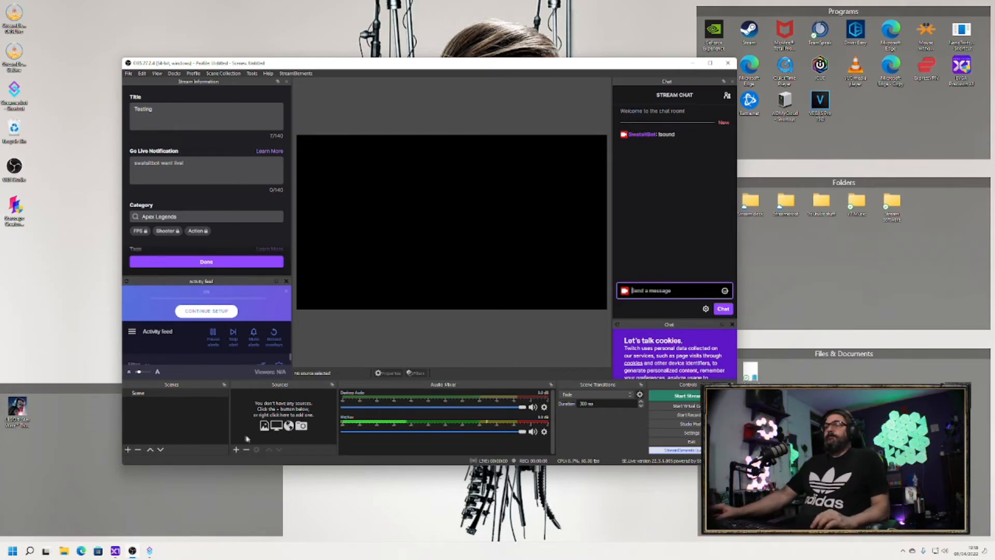
# Toggle the !sound command's enabled state from its right-click menu in Streamer.bot
pyautogui.click(149, 550)
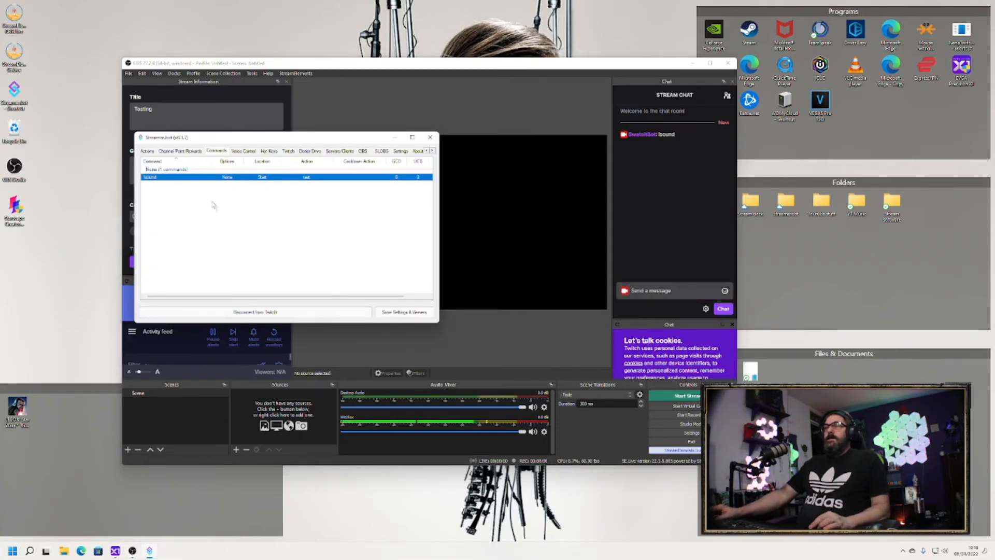
pyautogui.rightClick(166, 180)
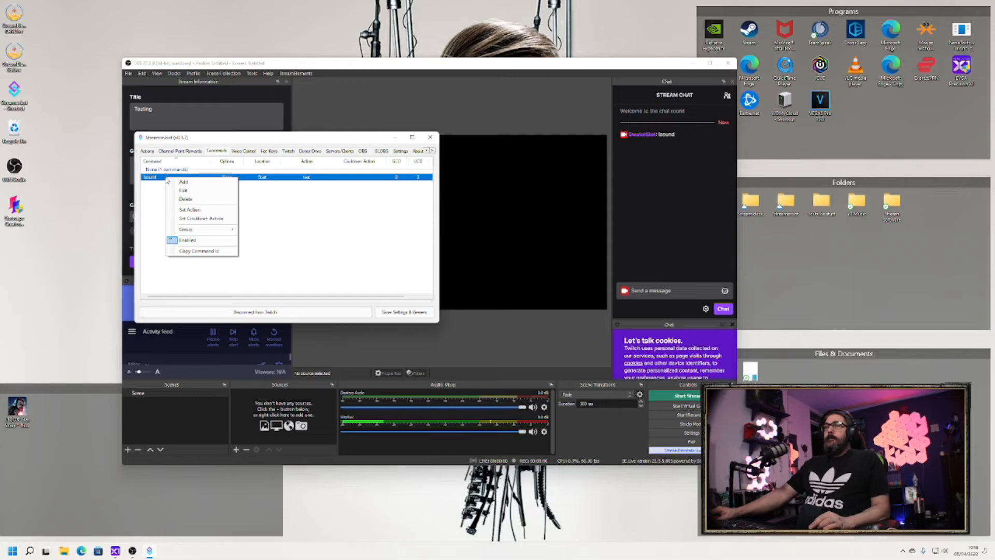
pyautogui.click(172, 241)
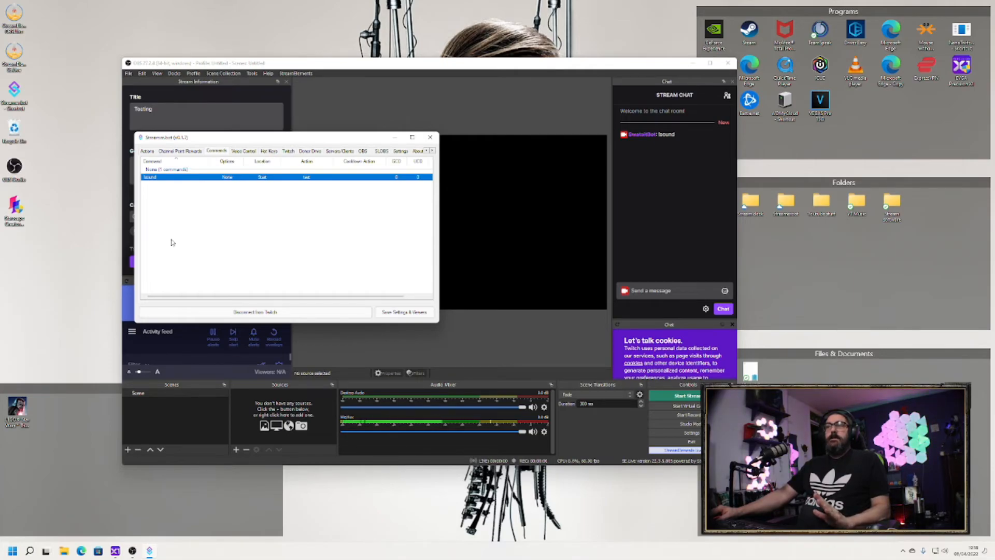
pyautogui.rightClick(195, 177)
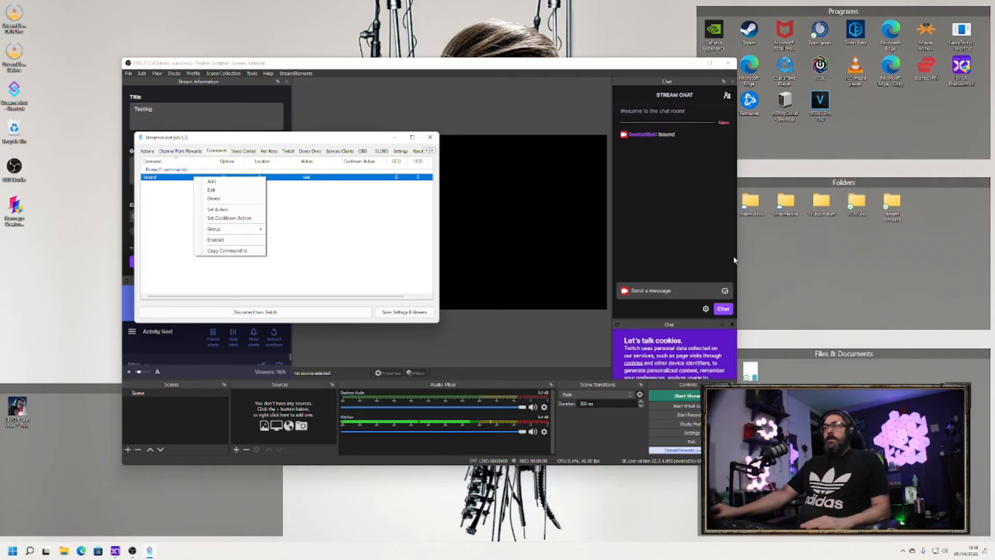
# Send !sound in the OBS chat again to retest the command
pyautogui.click(679, 292)
pyautogui.write('!sound')
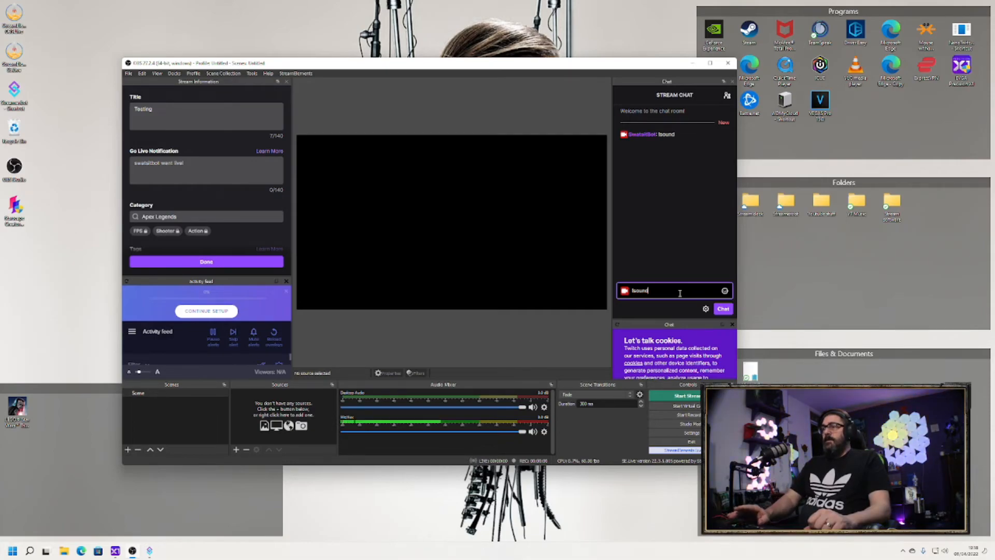
pyautogui.press('Return')
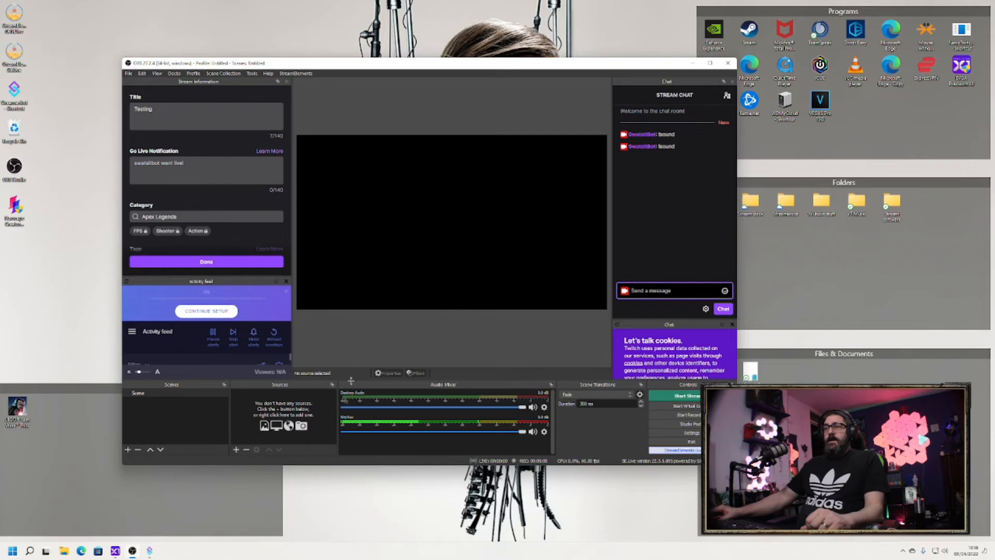
# Toggle the !sound command's enabled state again, then view the empty Channel Point Rewards list
pyautogui.click(150, 551)
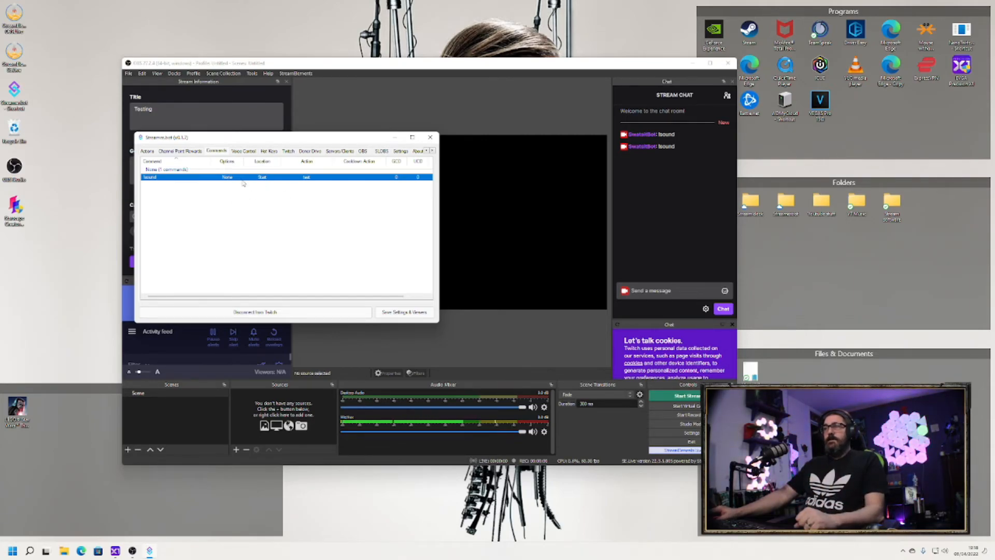
pyautogui.rightClick(208, 180)
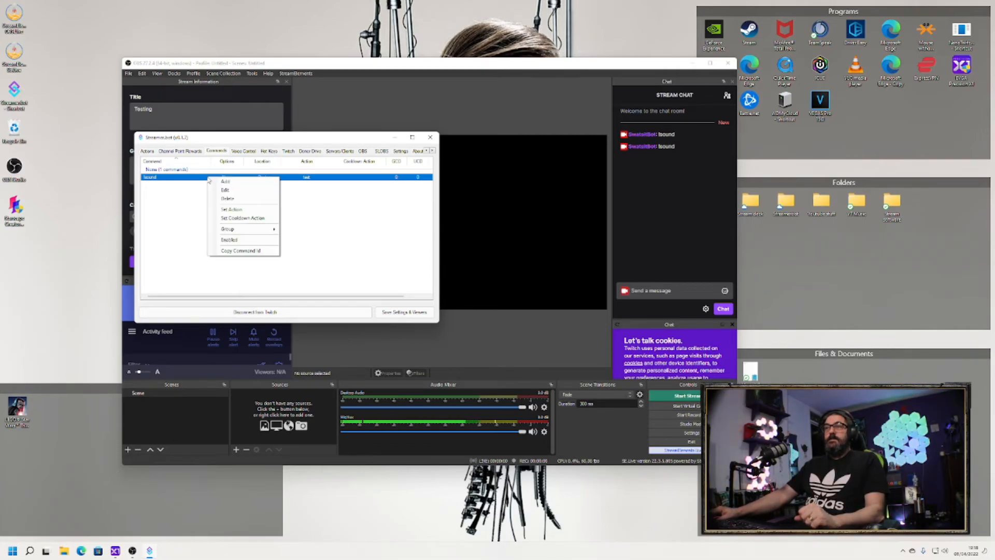
pyautogui.click(228, 240)
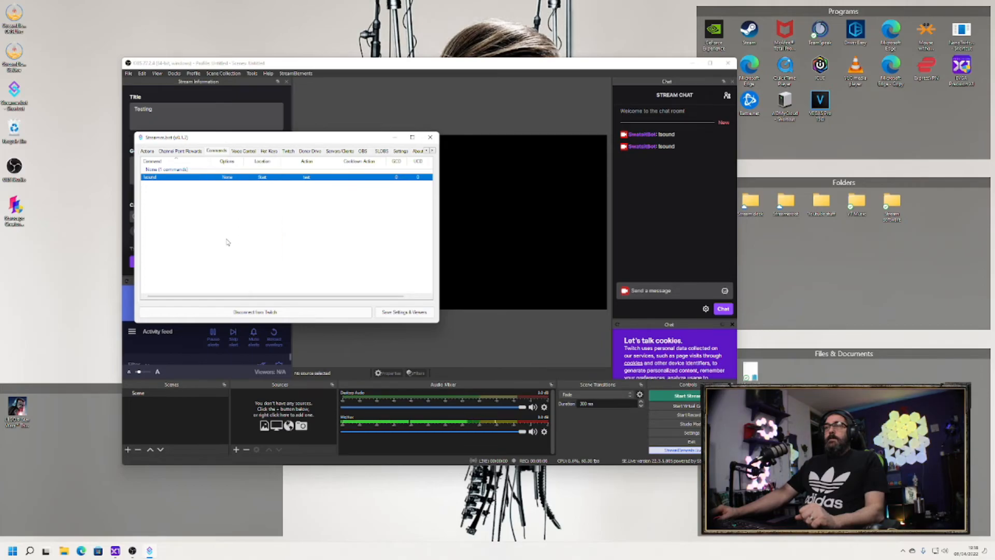
pyautogui.rightClick(212, 184)
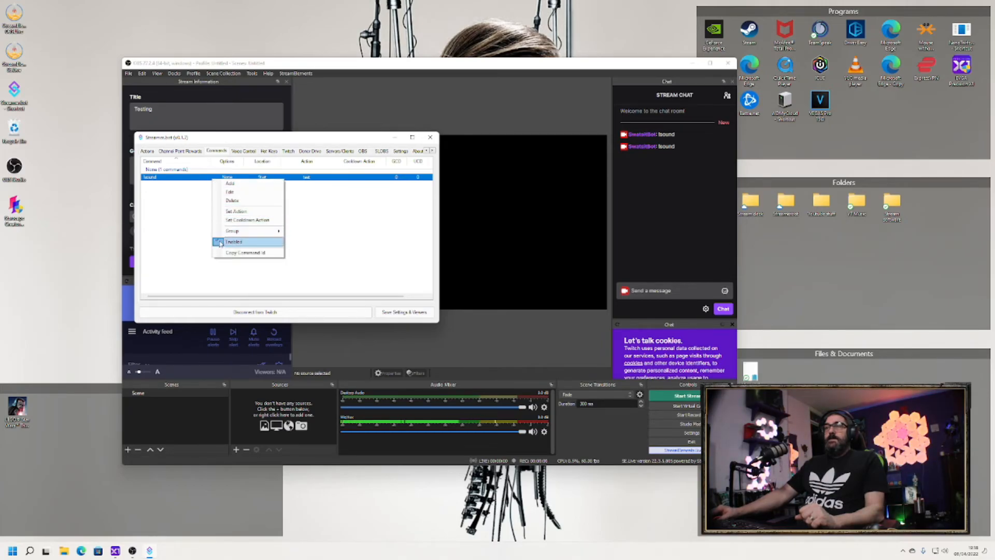
pyautogui.click(177, 152)
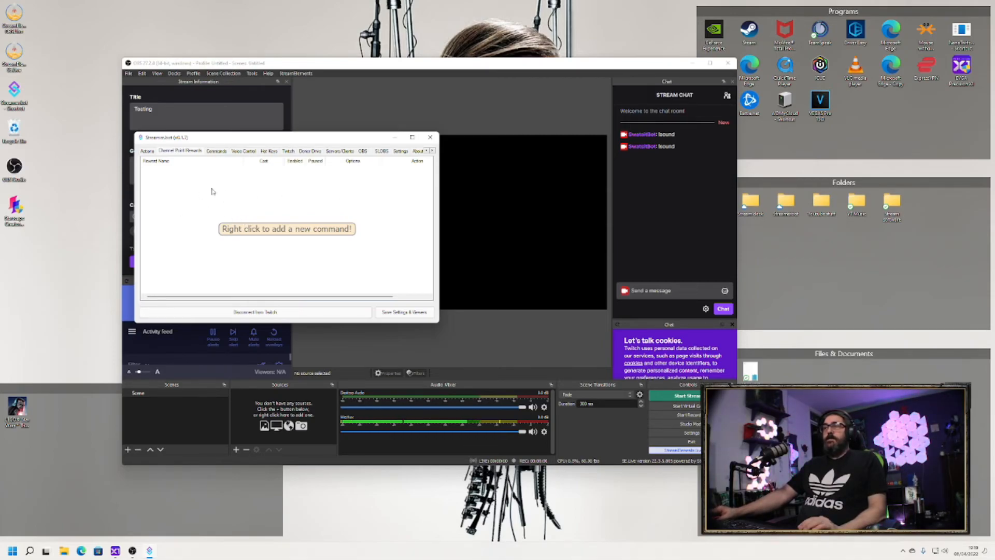
pyautogui.rightClick(191, 190)
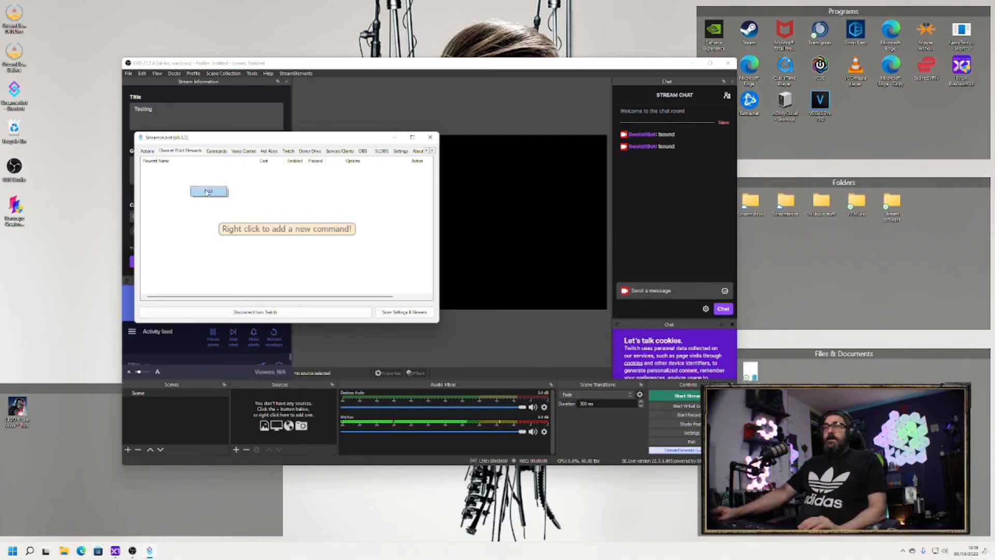
pyautogui.click(208, 192)
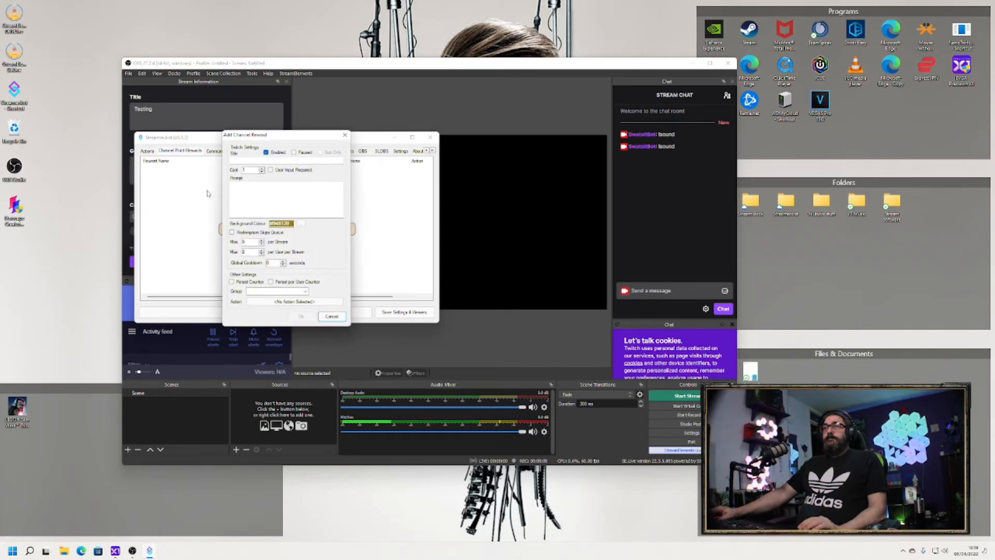
pyautogui.click(237, 159)
pyautogui.write('sound')
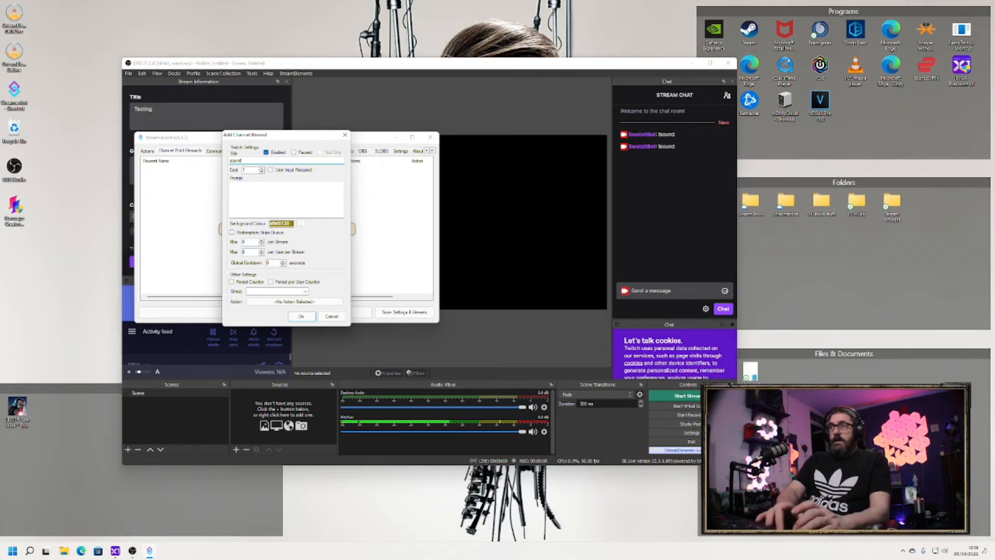
pyautogui.click(253, 169)
pyautogui.write('00')
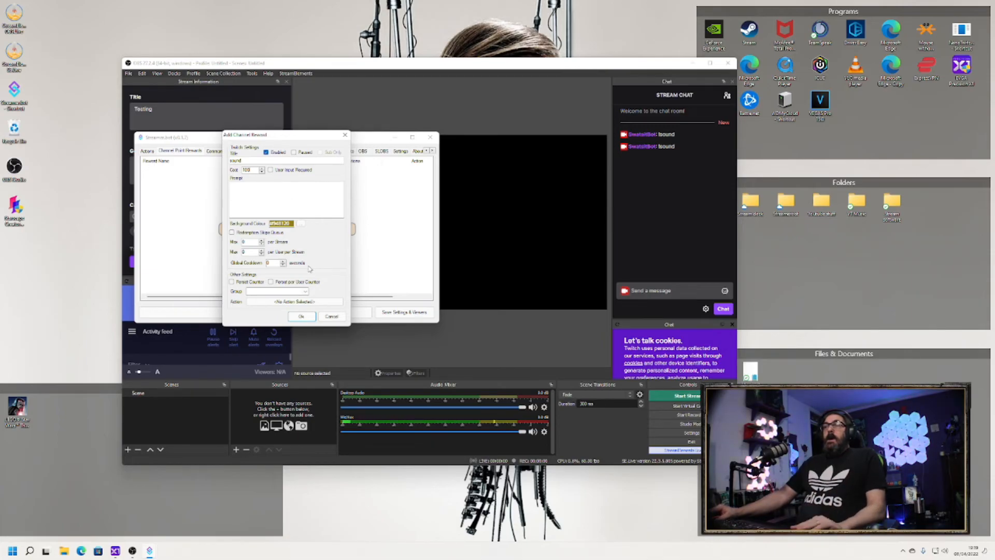
pyautogui.click(300, 223)
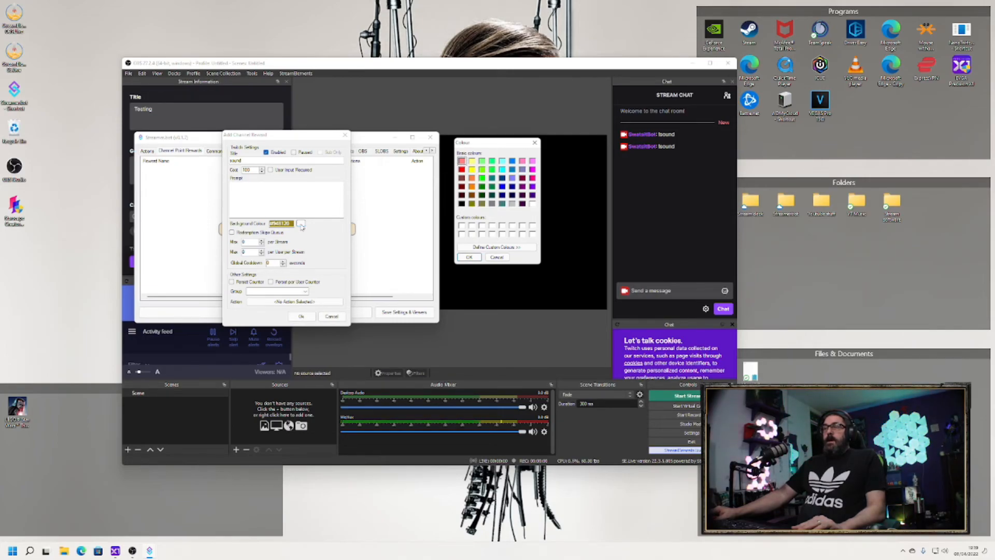
pyautogui.click(469, 257)
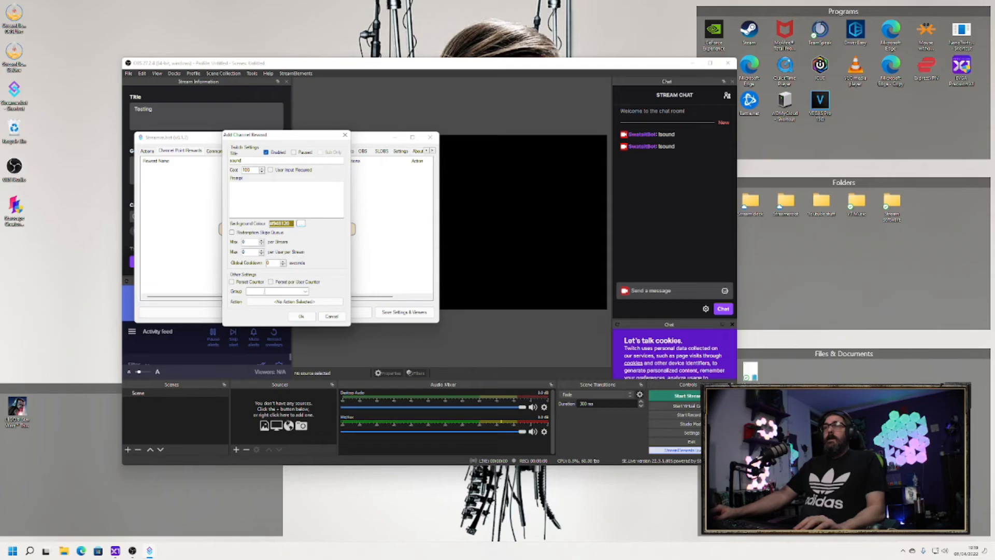
pyautogui.click(306, 293)
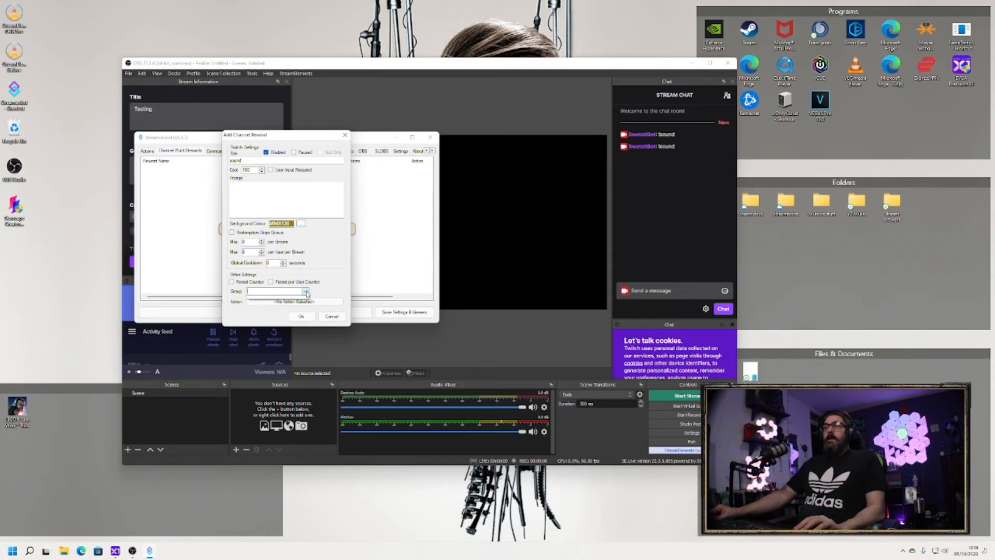
pyautogui.click(307, 294)
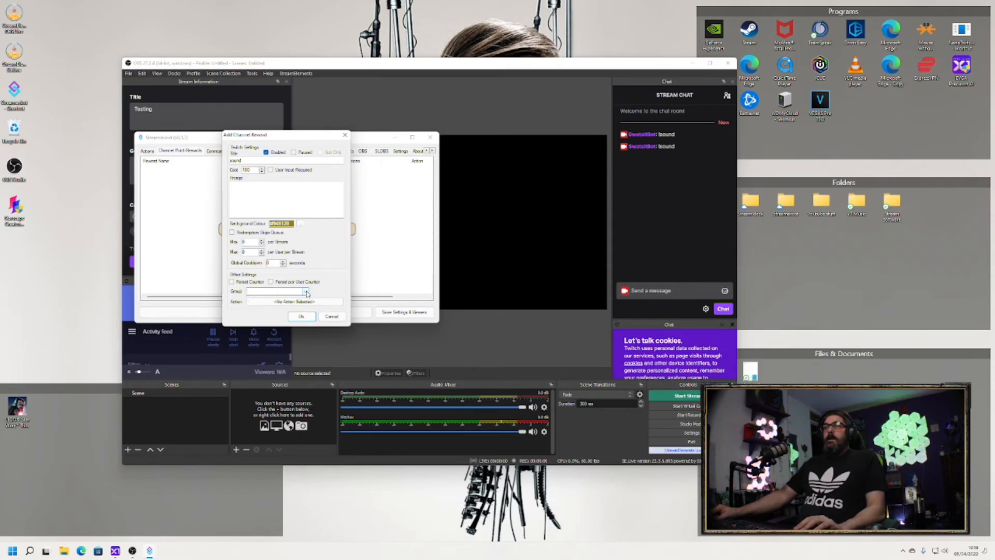
pyautogui.click(299, 303)
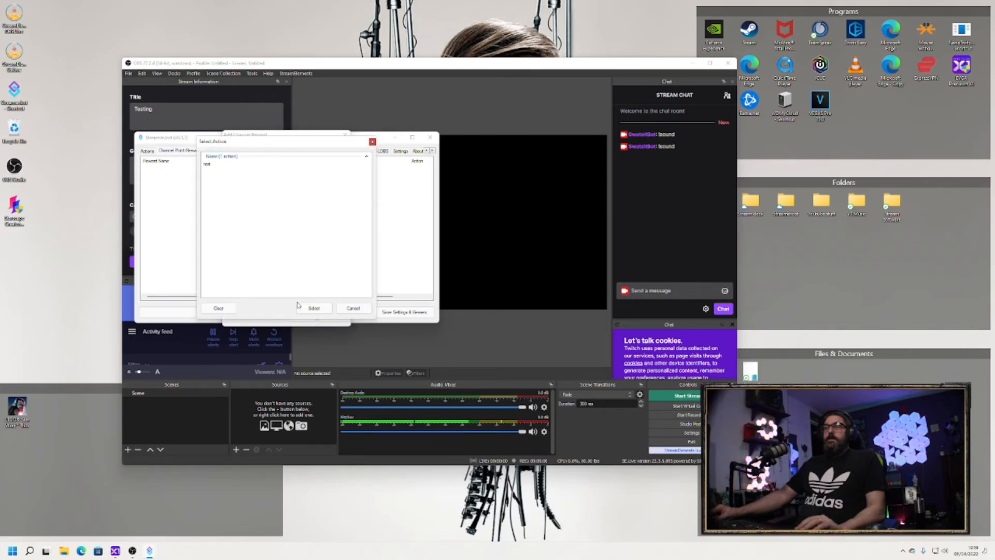
pyautogui.doubleClick(207, 163)
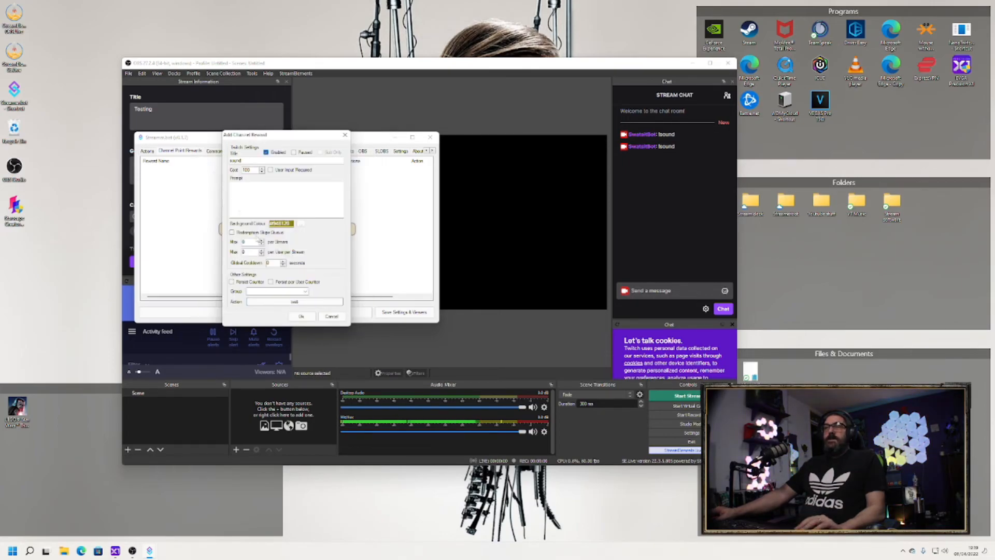
pyautogui.click(301, 317)
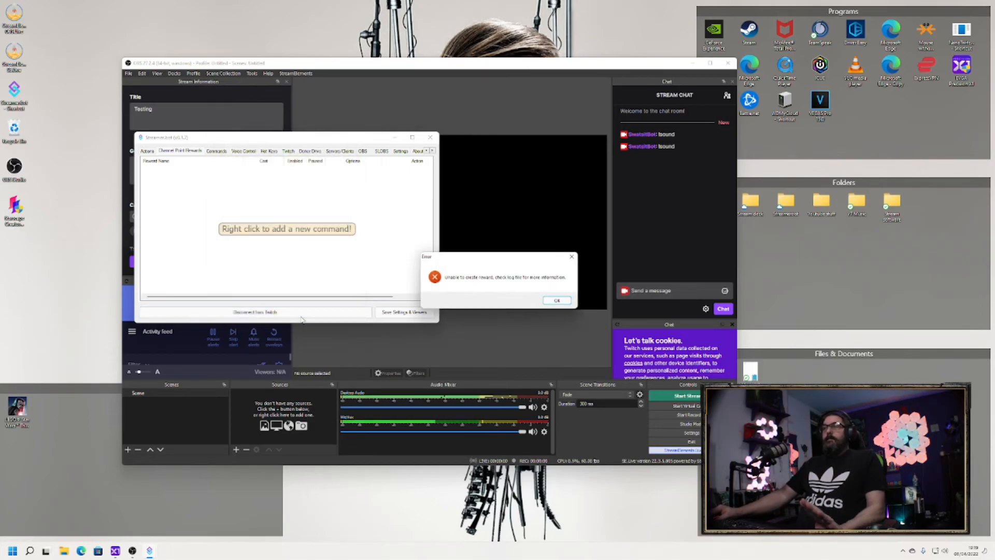
pyautogui.click(557, 301)
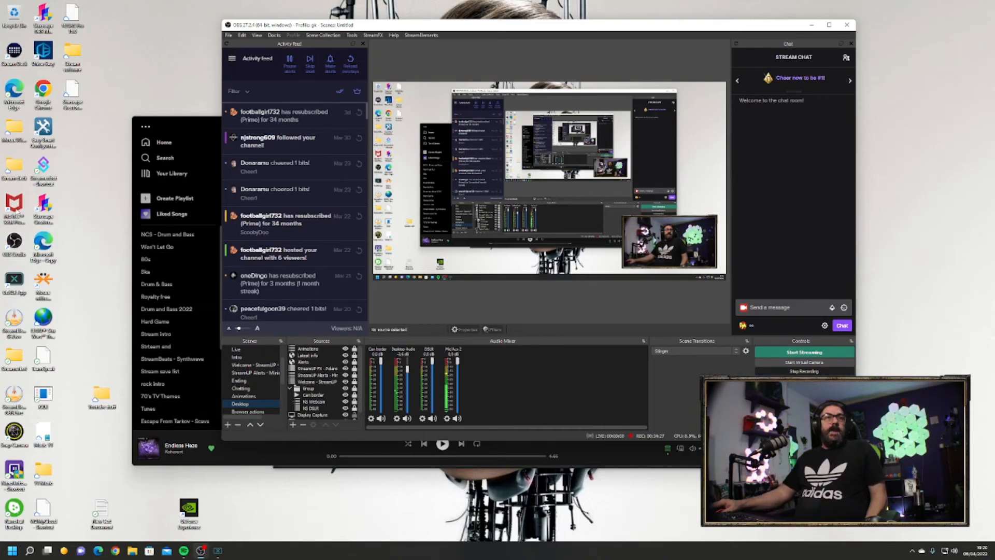
# Launch Streamer.bot from the desktop and browse its list of configured actions
pyautogui.doubleClick(48, 166)
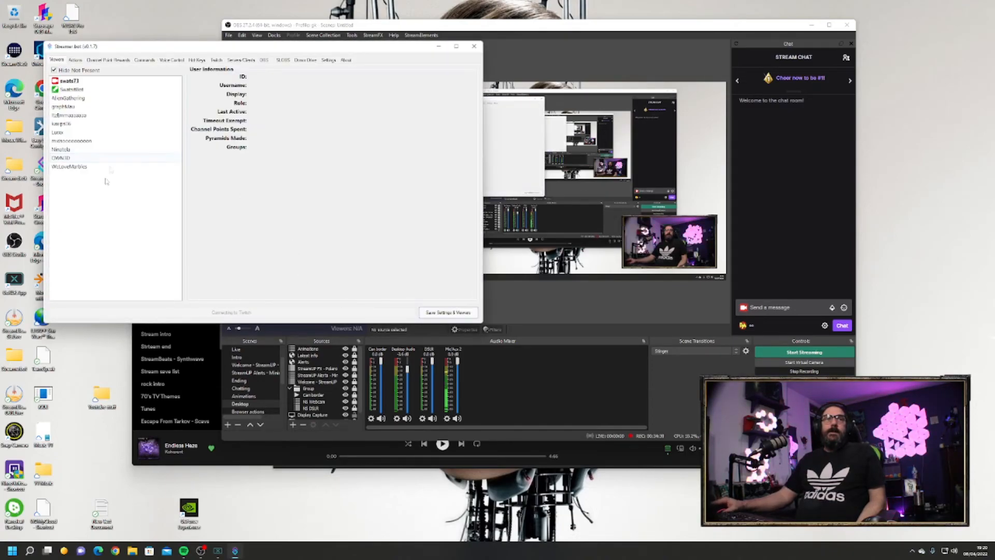
pyautogui.click(75, 60)
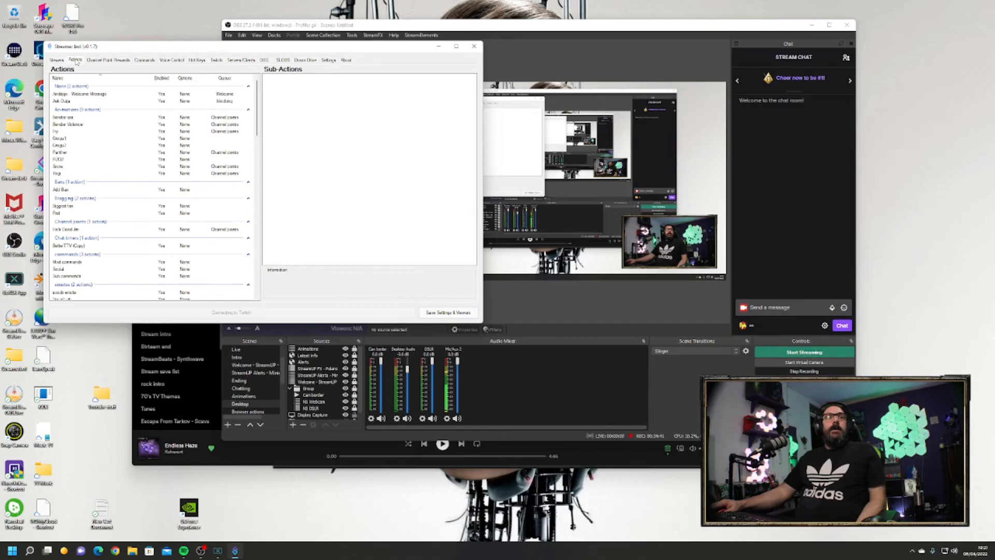
pyautogui.scroll(-8, 104, 228)
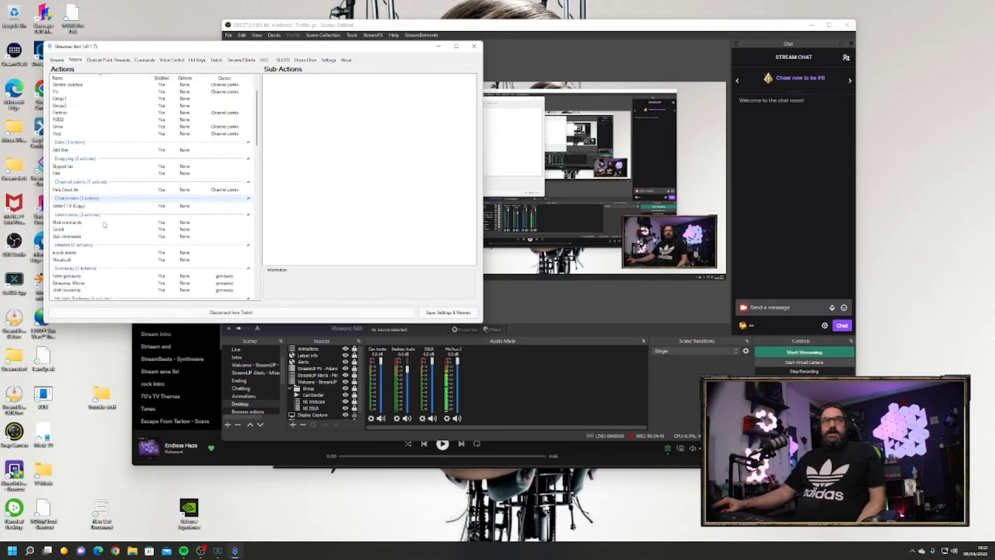
pyautogui.scroll(-10, 104, 228)
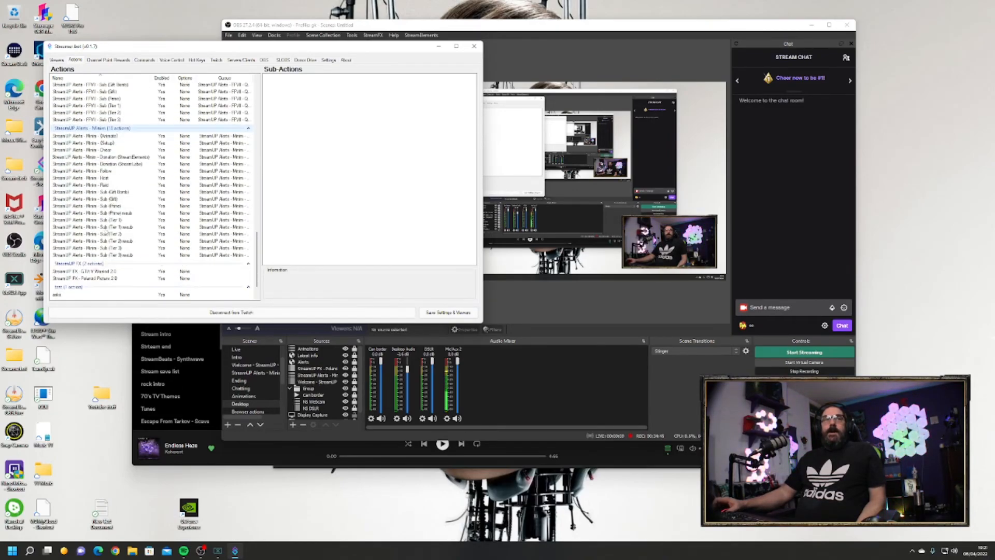
pyautogui.scroll(18, 106, 231)
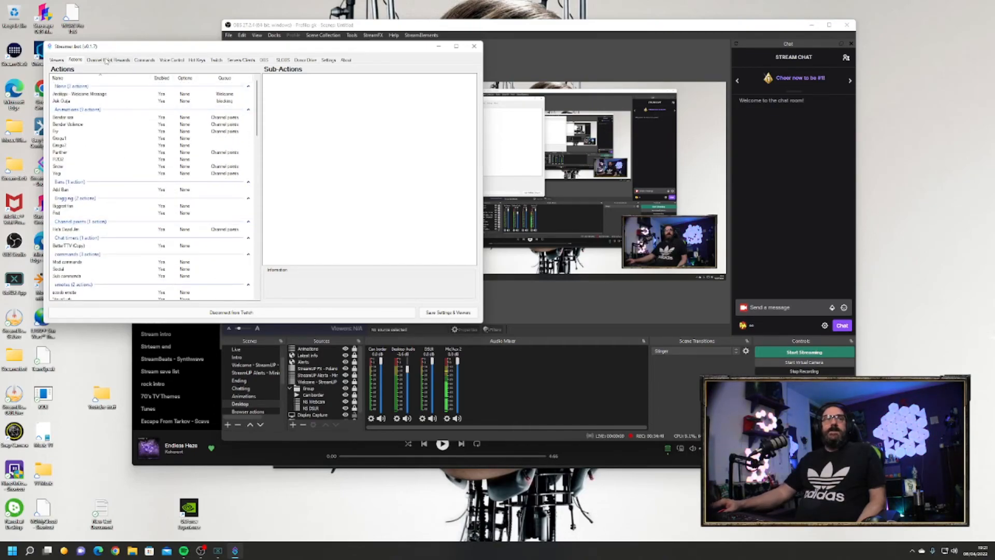
# Review the grouped Channel Point Rewards, such as R2D2, before returning to OBS
pyautogui.click(107, 60)
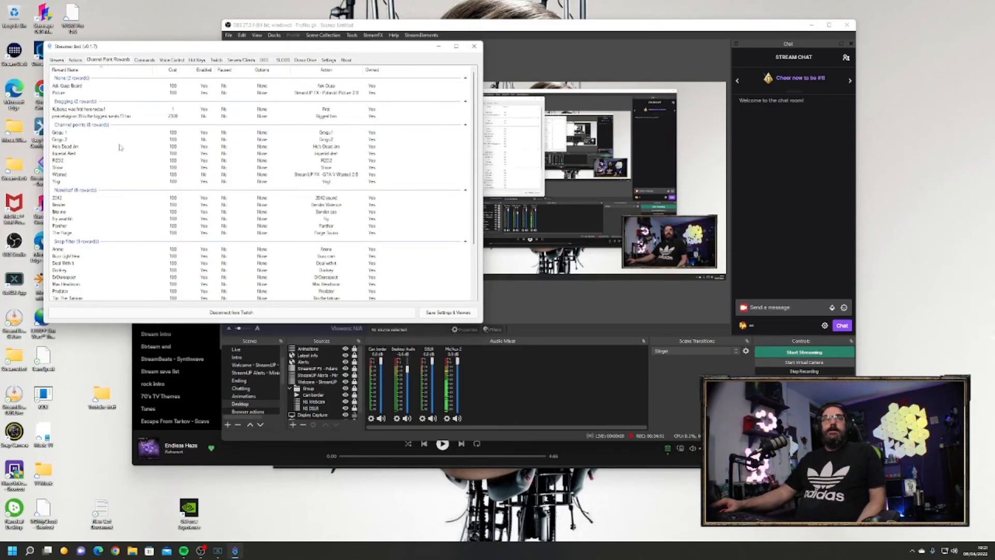
pyautogui.scroll(-3, 120, 147)
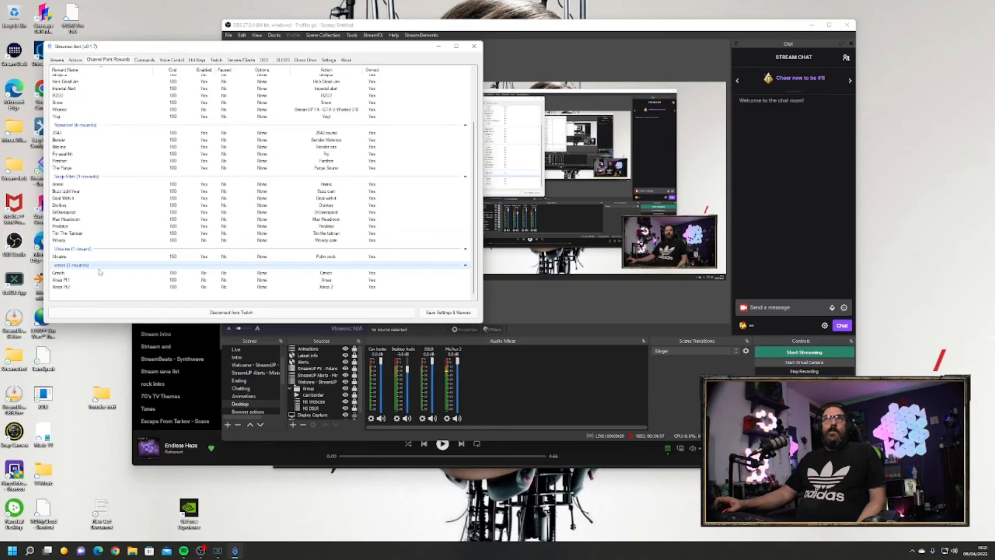
pyautogui.scroll(3, 106, 233)
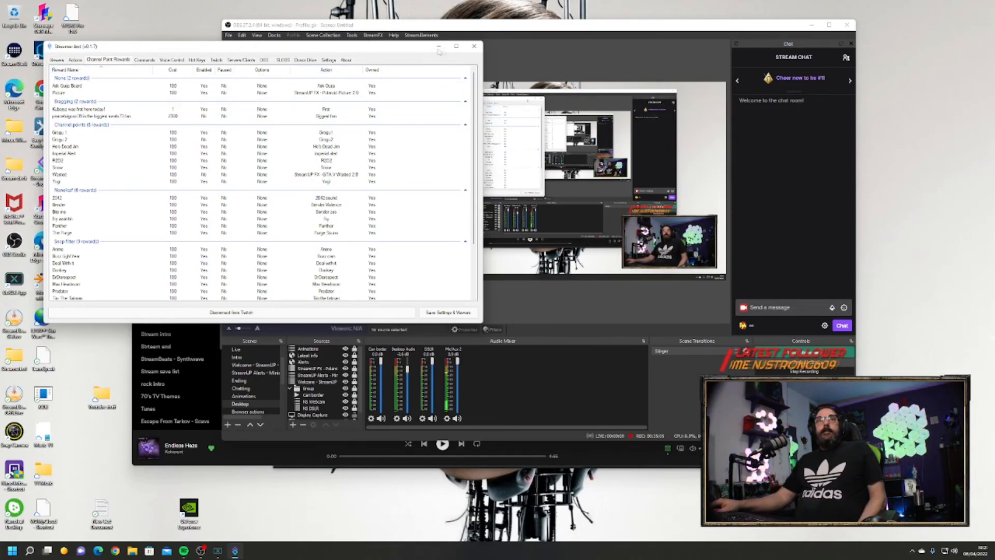
pyautogui.click(567, 27)
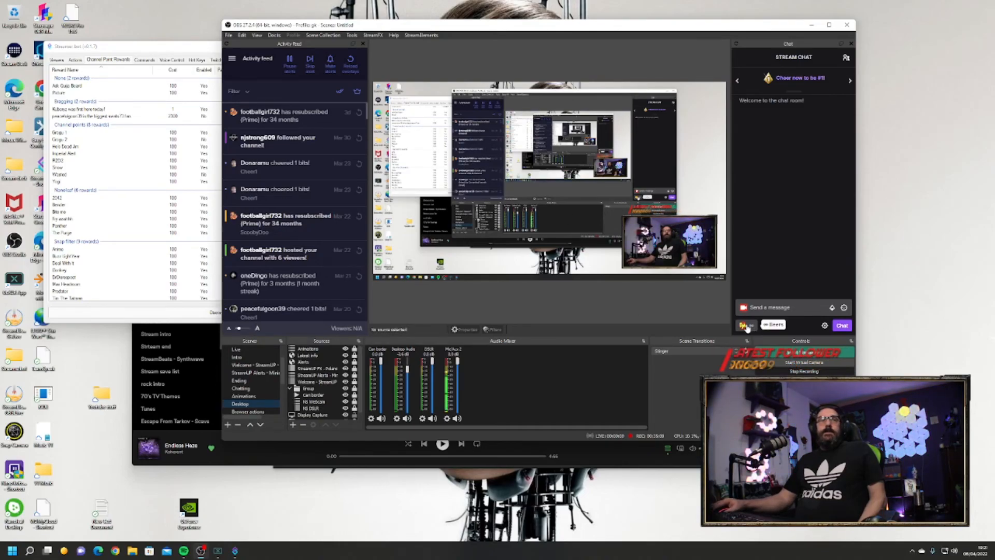
# From the OBS chat dock's channel point rewards, redeem R2D2 for 100 points
pyautogui.click(61, 161)
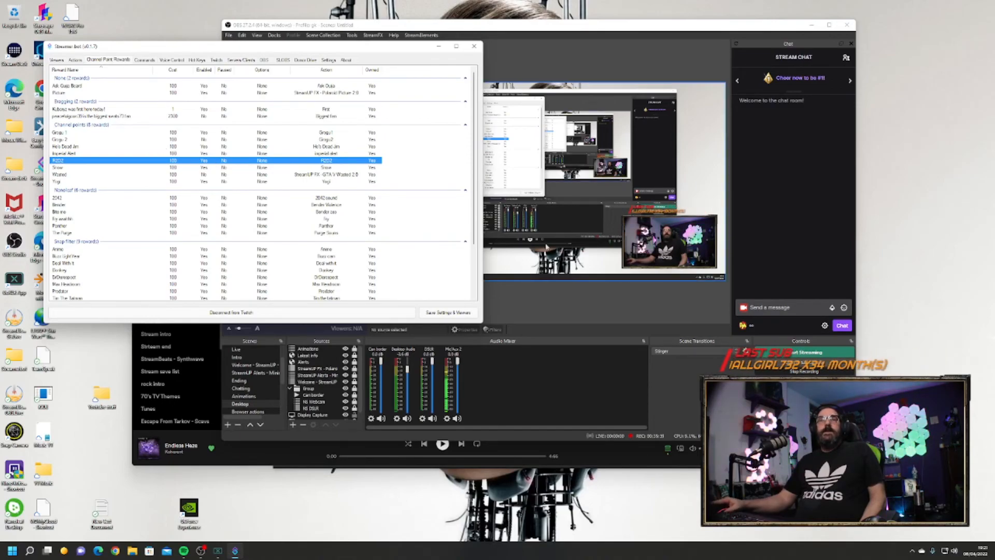
pyautogui.click(744, 325)
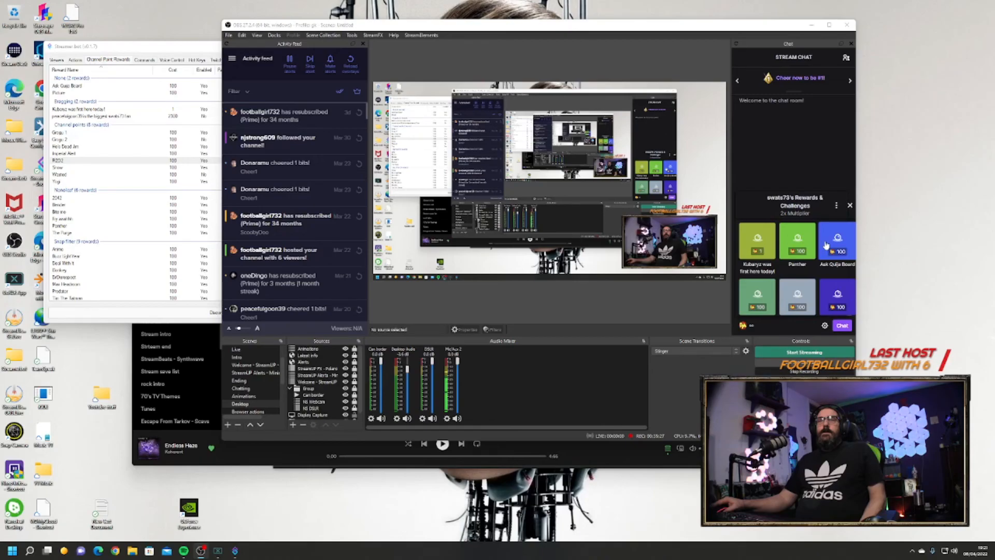
pyautogui.scroll(-1, 826, 245)
pyautogui.scroll(-3, 826, 245)
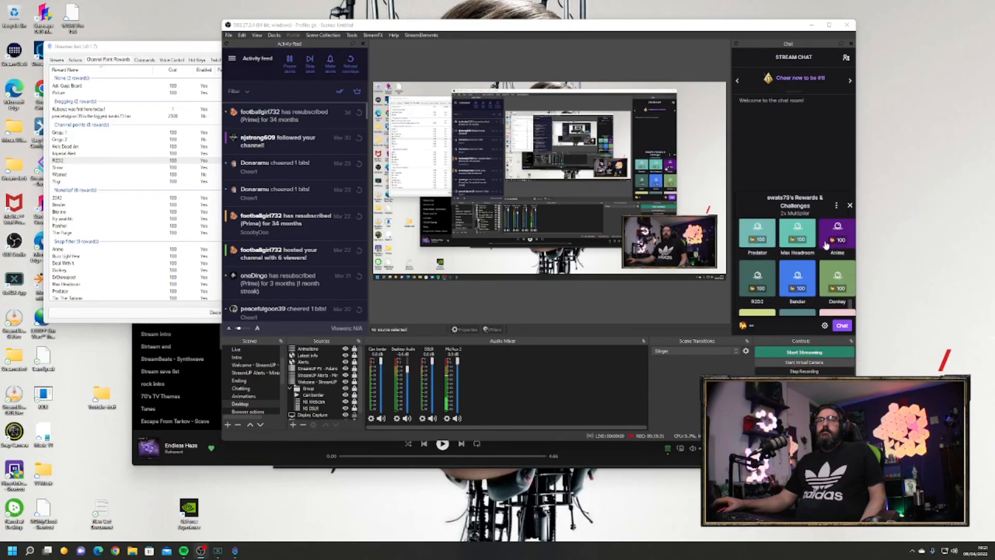
pyautogui.click(757, 283)
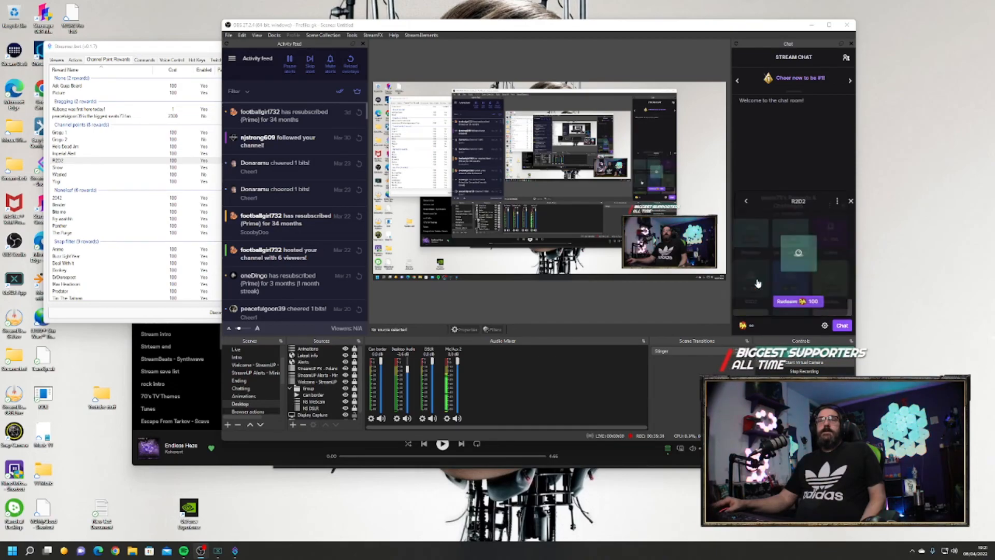
pyautogui.click(789, 303)
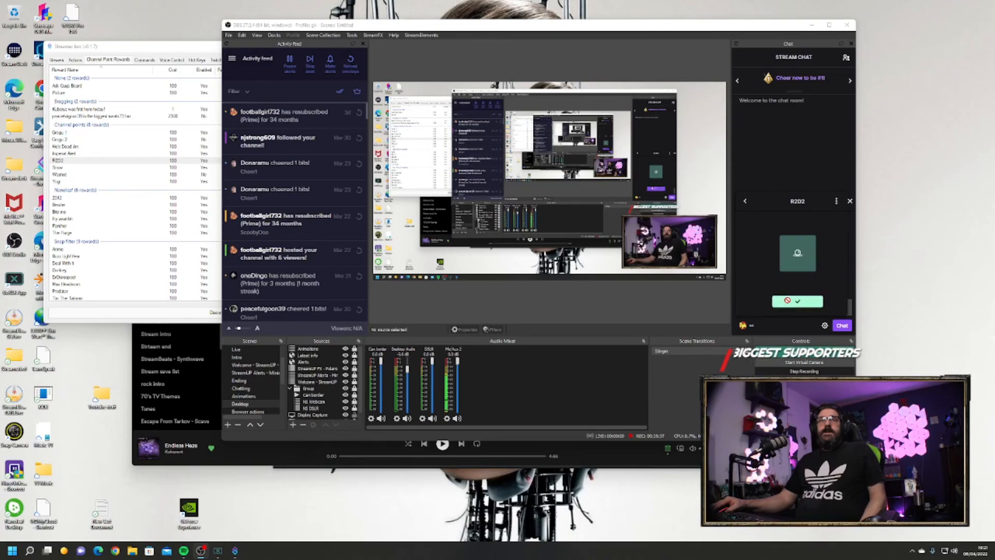